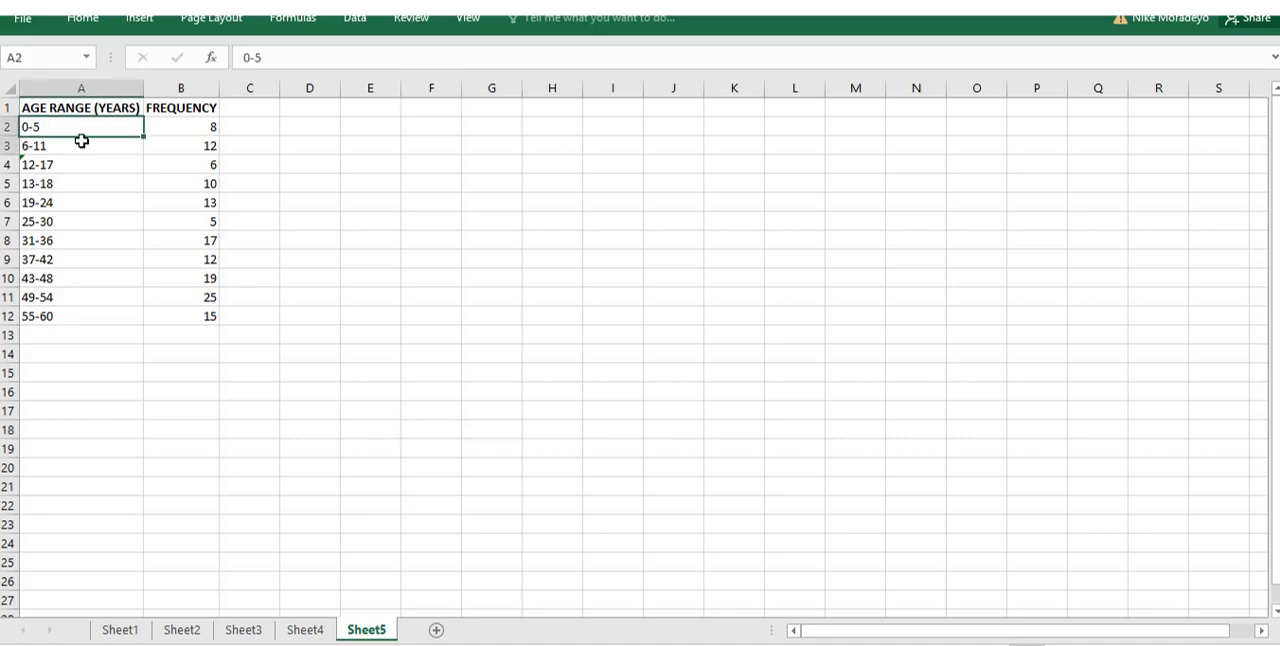
{"action": "left_click", "coordinate": [138, 20]}
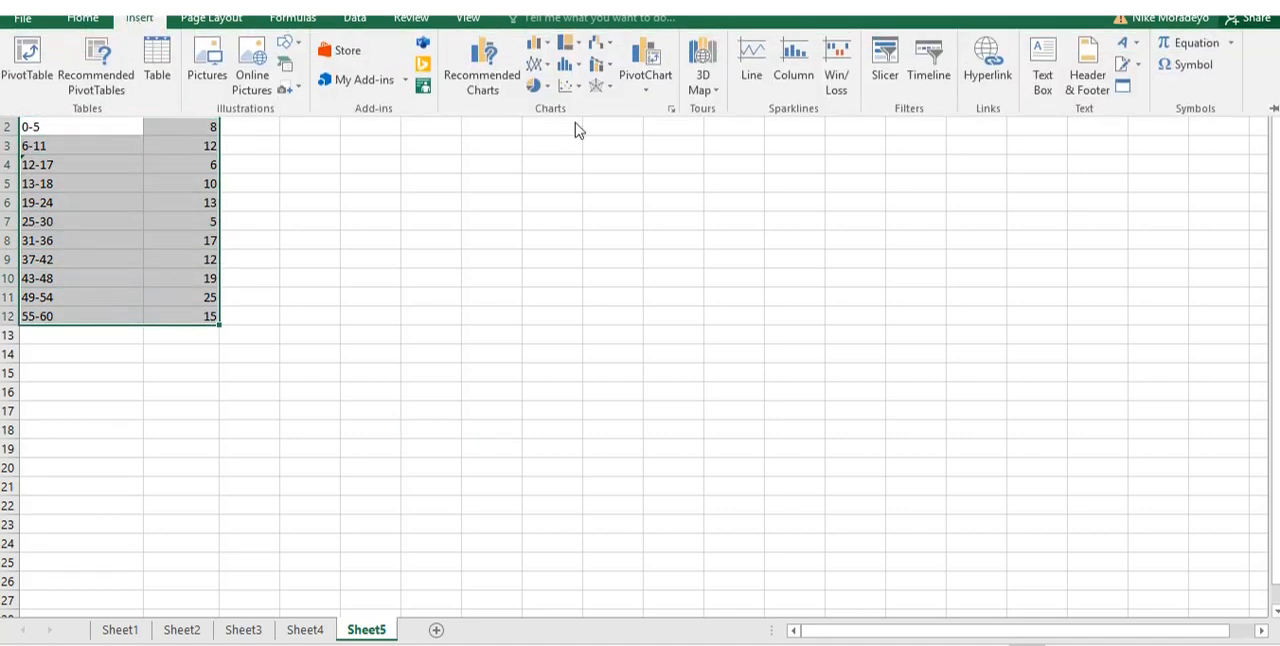
{"action": "left_click", "coordinate": [577, 68]}
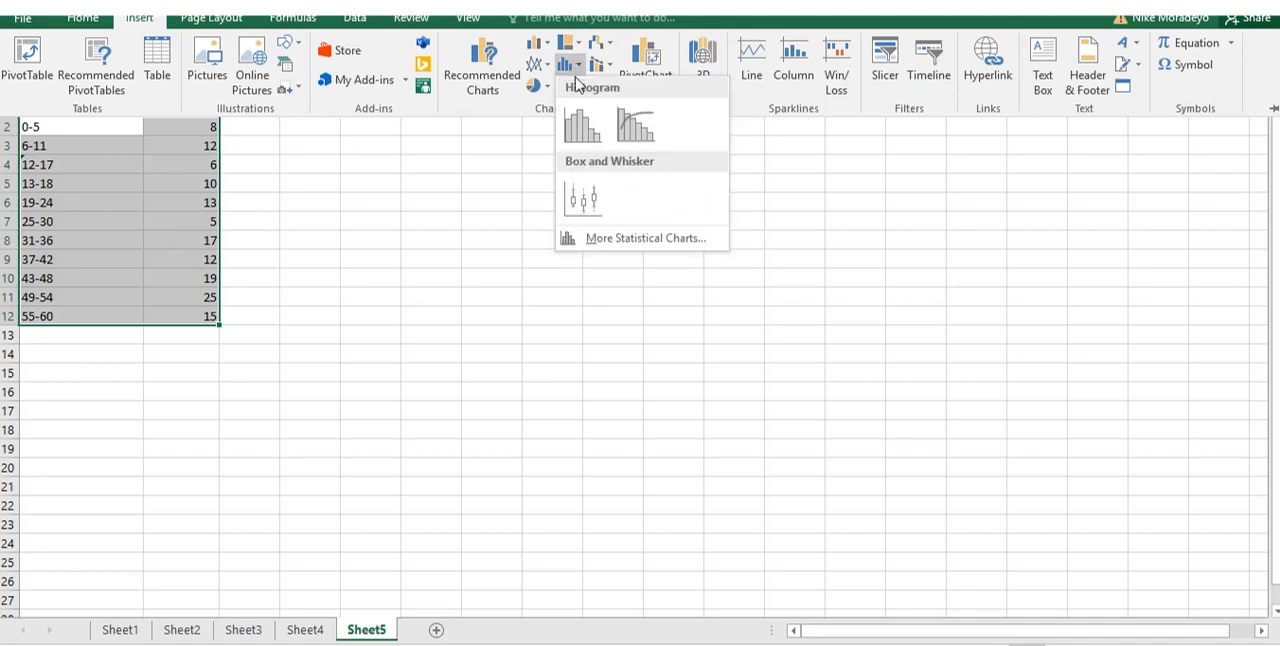
{"action": "left_click", "coordinate": [582, 126]}
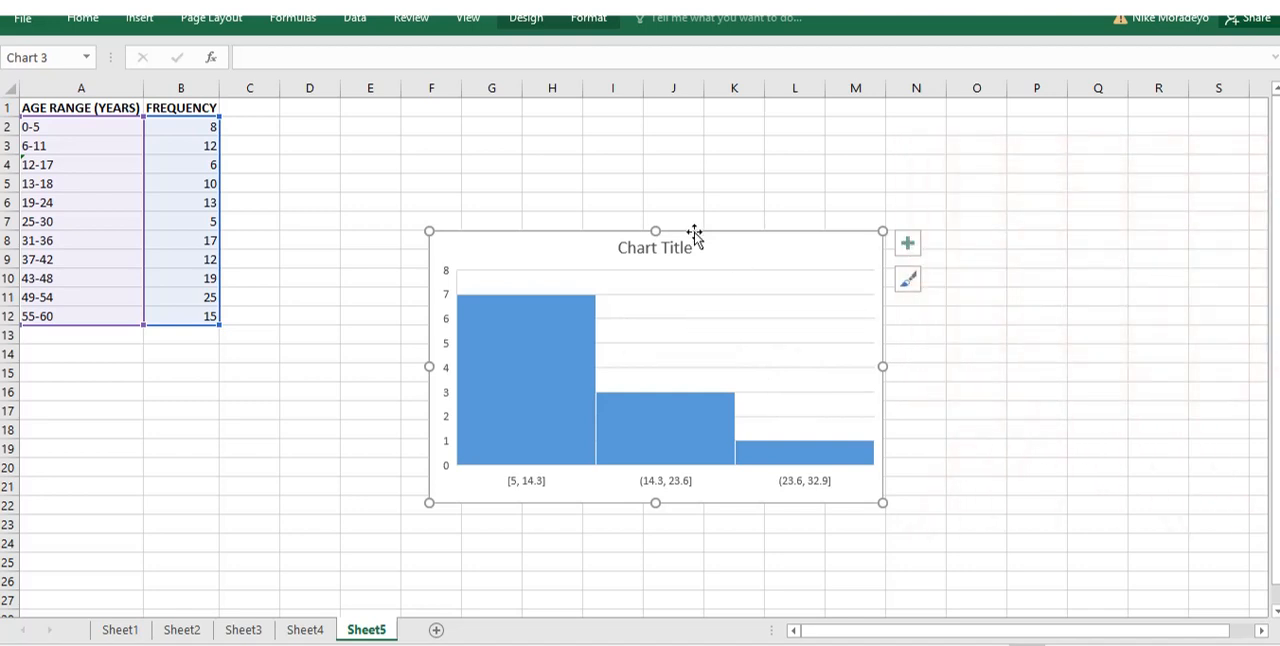
{"action": "key", "text": "Delete"}
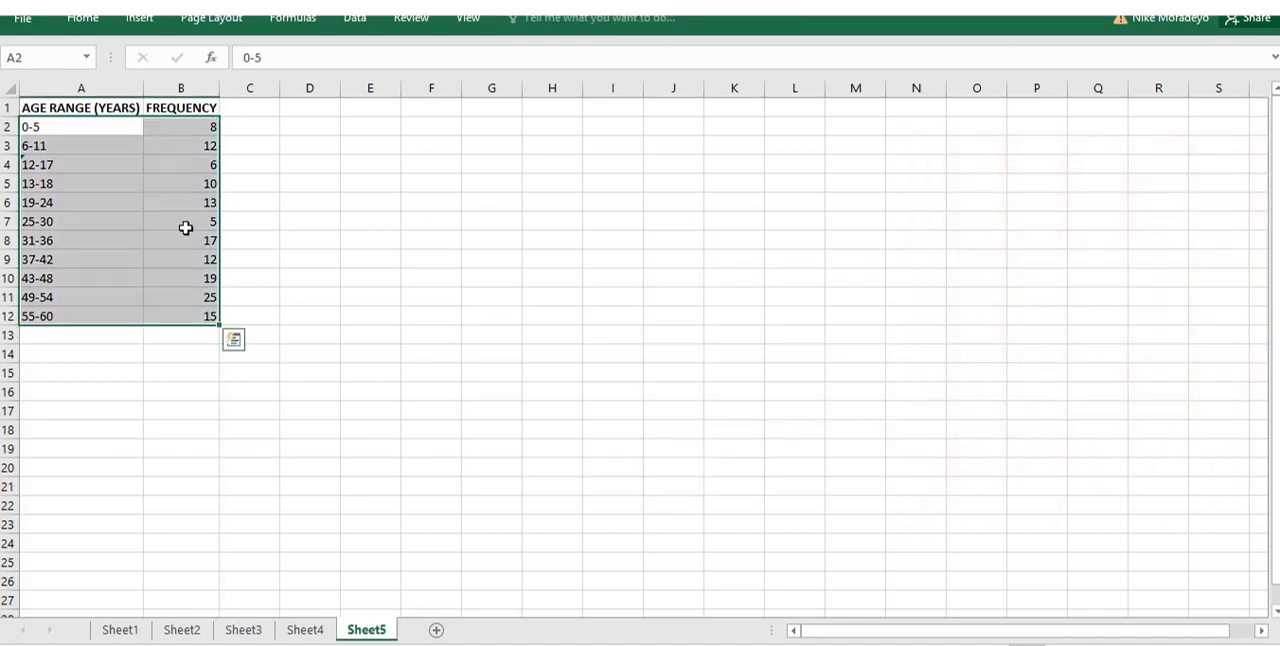
Insert a Pareto chart from the age range and frequency data in A2:B12.
{"action": "left_click", "coordinate": [138, 22]}
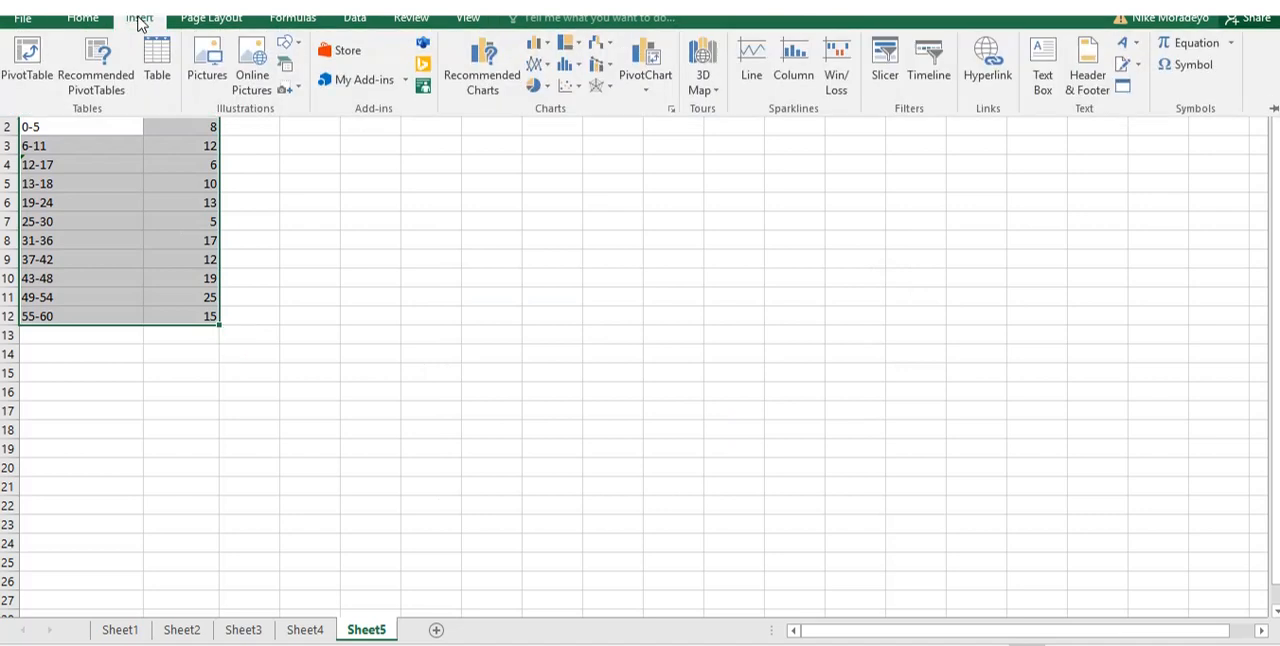
{"action": "left_click", "coordinate": [573, 68]}
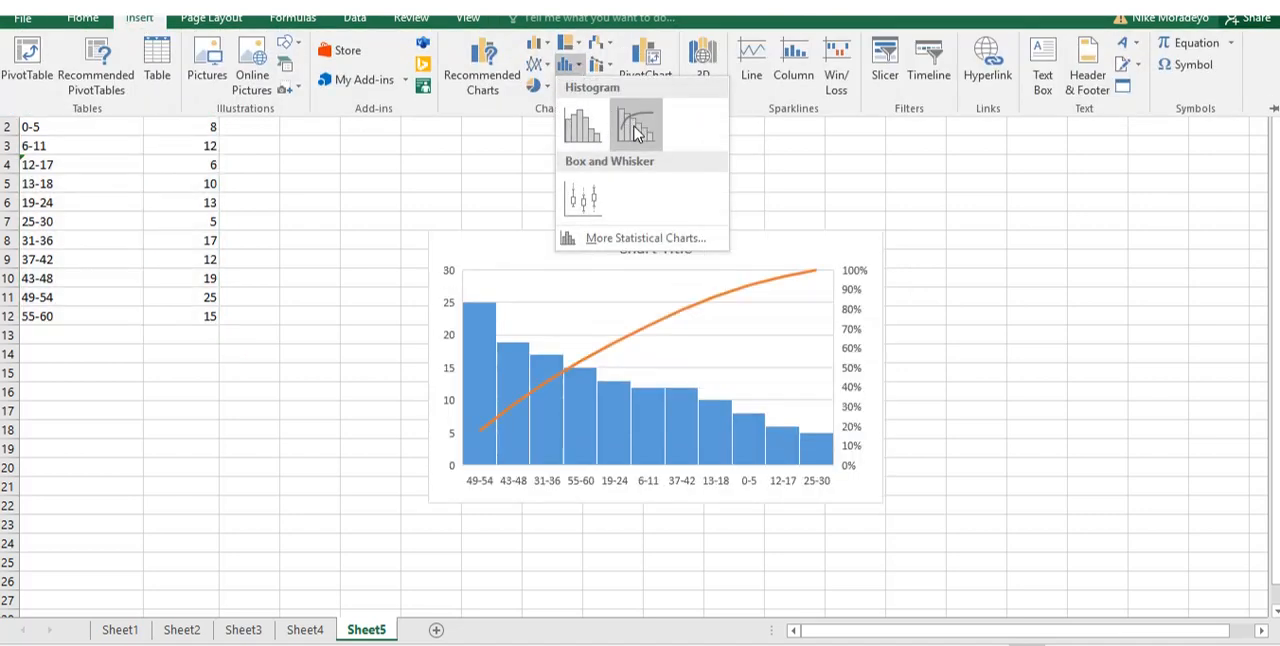
{"action": "left_click", "coordinate": [637, 133]}
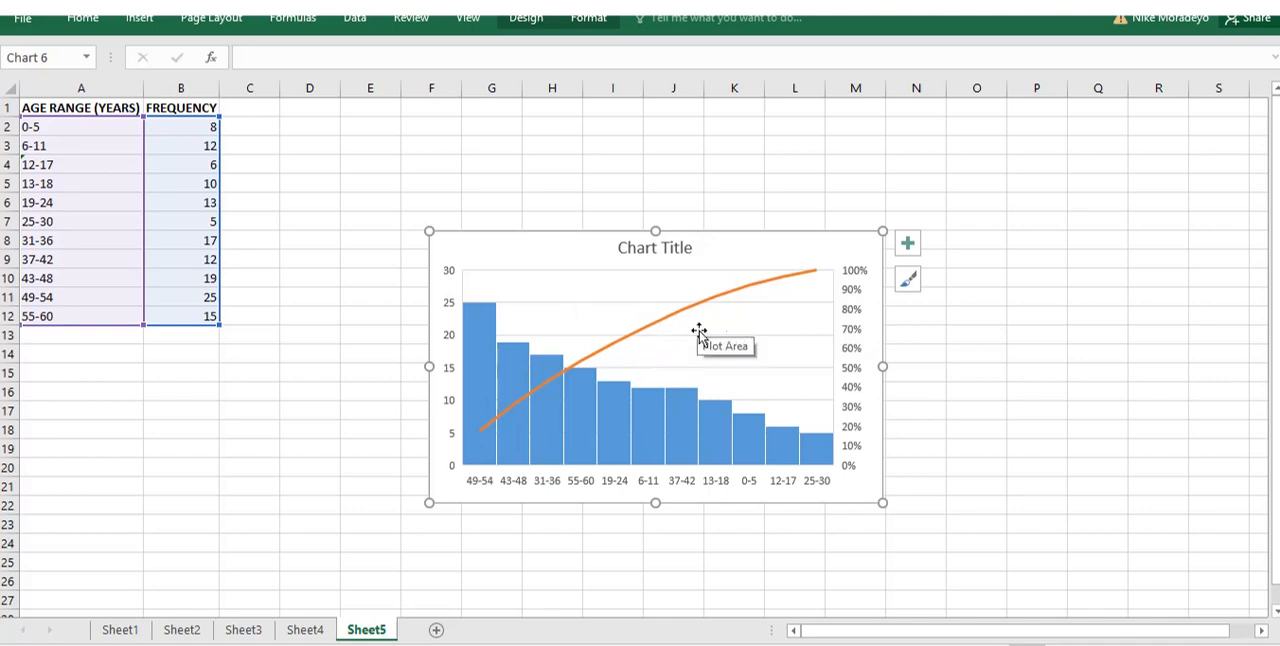
Change the Pareto chart to a plain Histogram and enlarge it up to row 4 and across to column O.
{"action": "left_click", "coordinate": [139, 18]}
{"action": "left_click", "coordinate": [577, 68]}
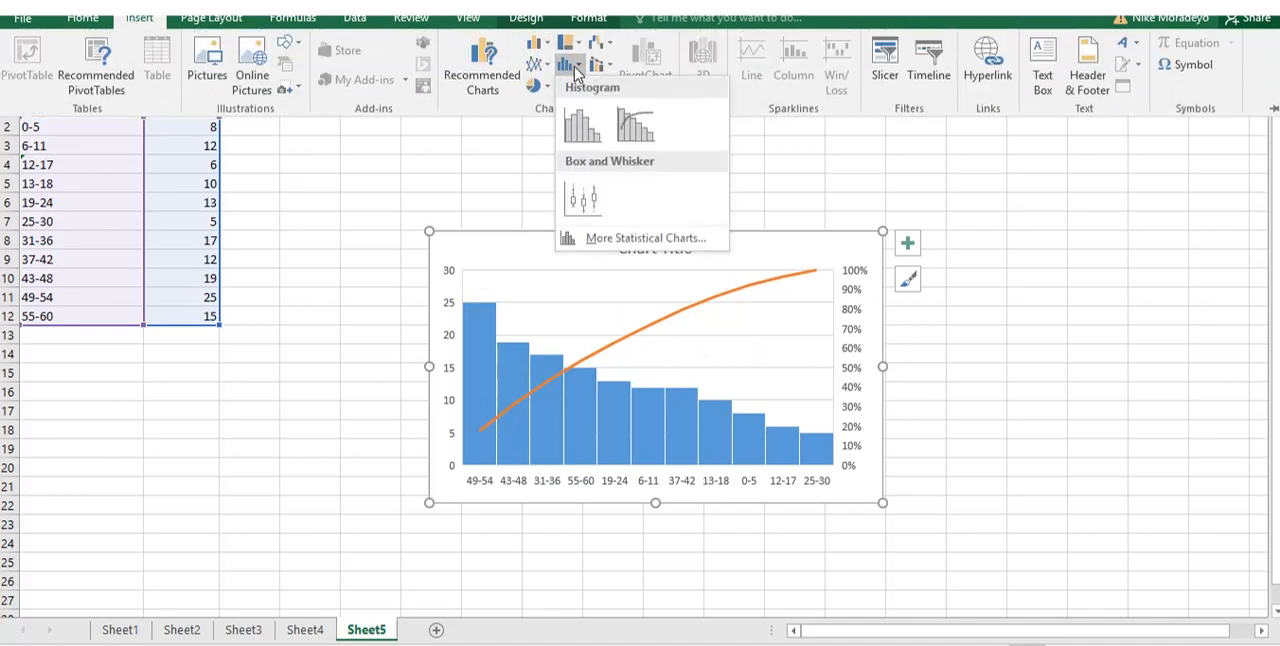
{"action": "left_click", "coordinate": [581, 125]}
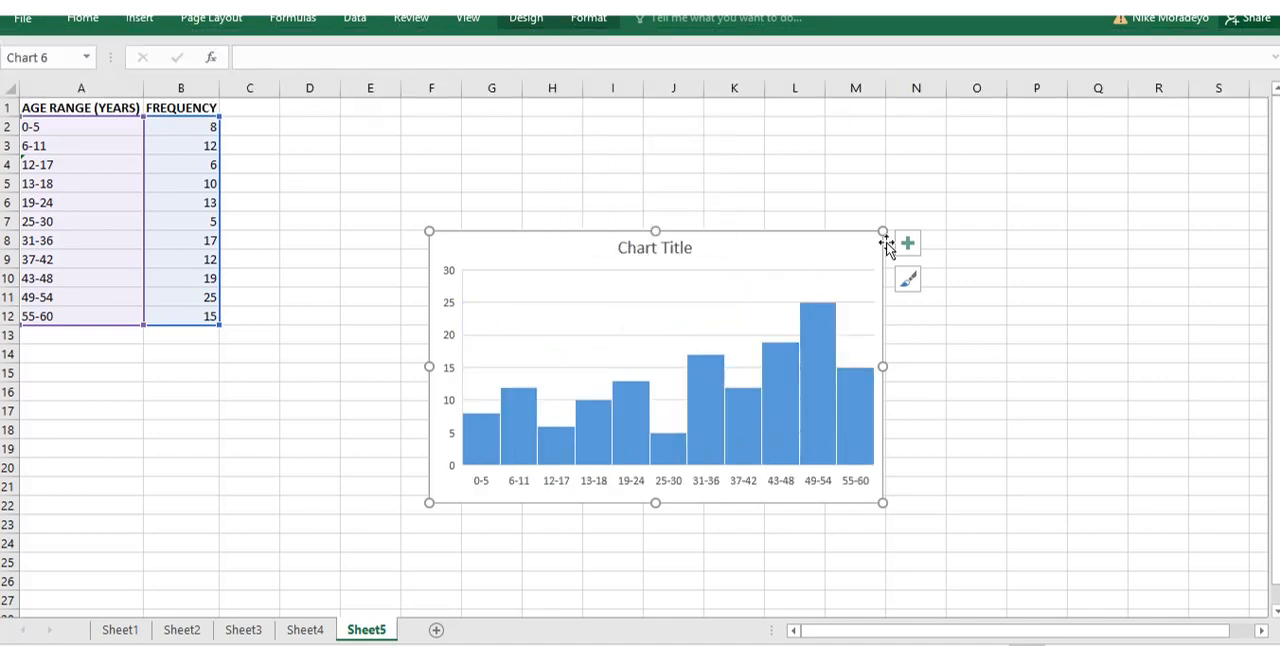
{"action": "left_click_drag", "start_coordinate": [881, 232], "coordinate": [1006, 162]}
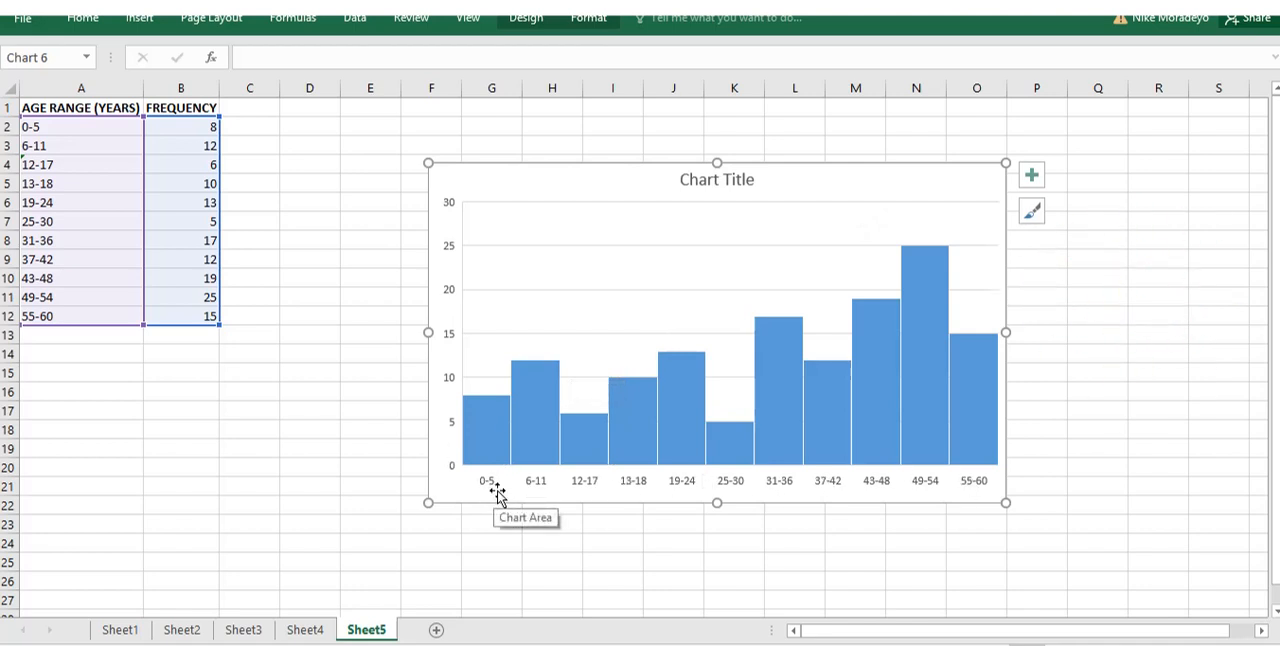
{"action": "mouse_move", "coordinate": [487, 402]}
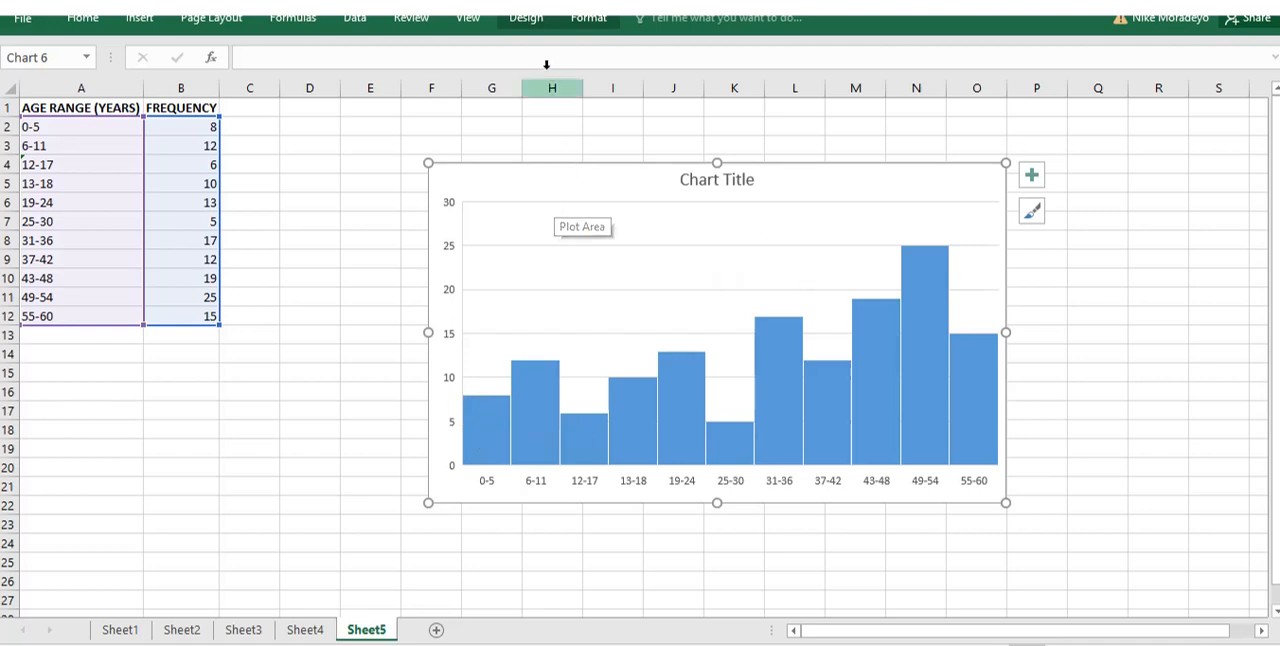
Try out several chart styles on the histogram, ending with the first style with solid blue bars on white.
{"action": "left_click", "coordinate": [525, 22]}
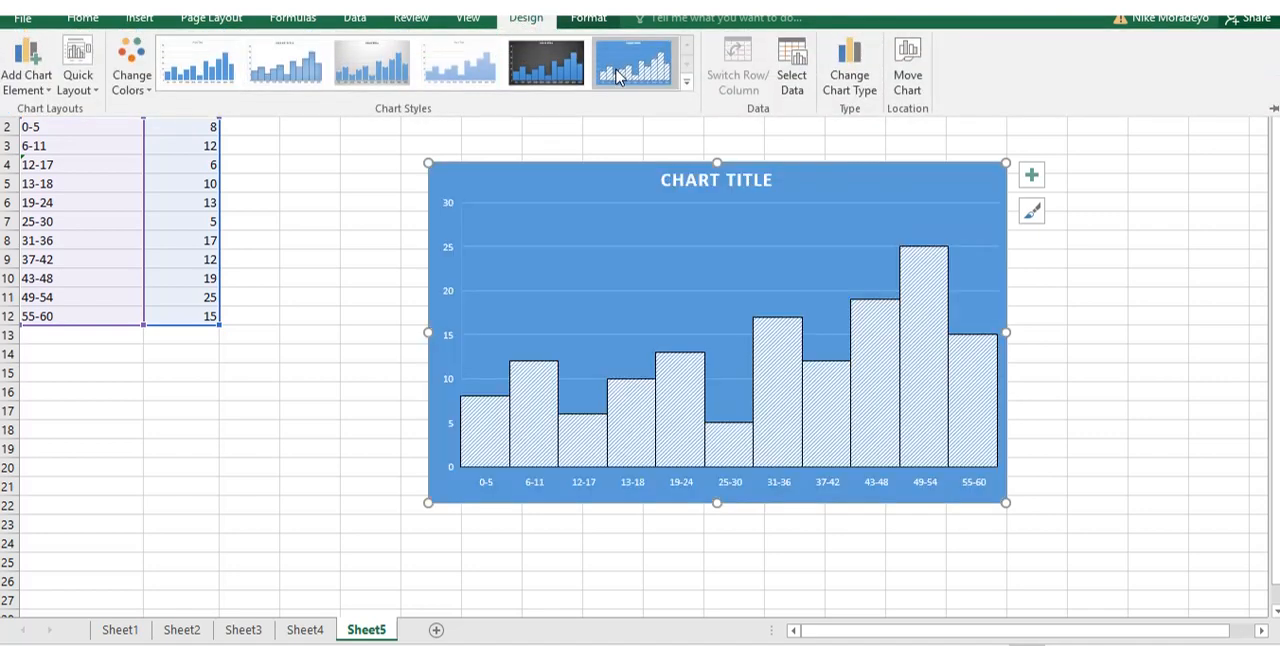
{"action": "left_click", "coordinate": [618, 78]}
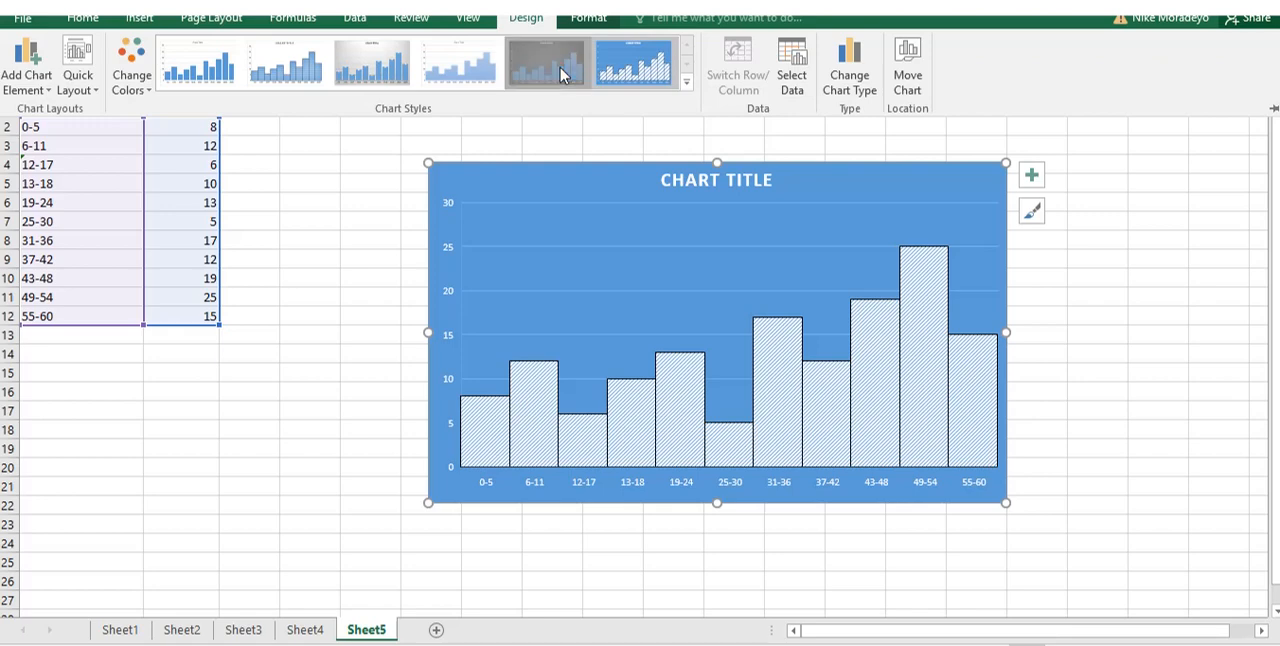
{"action": "left_click", "coordinate": [278, 76]}
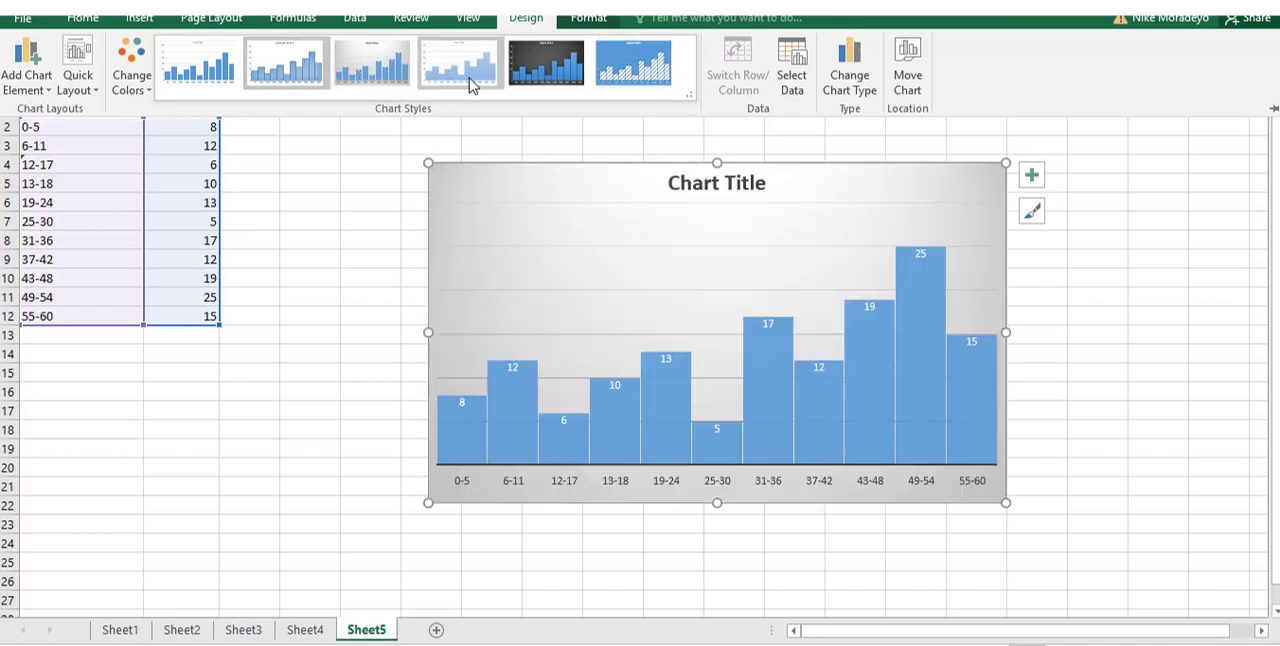
{"action": "left_click", "coordinate": [471, 86]}
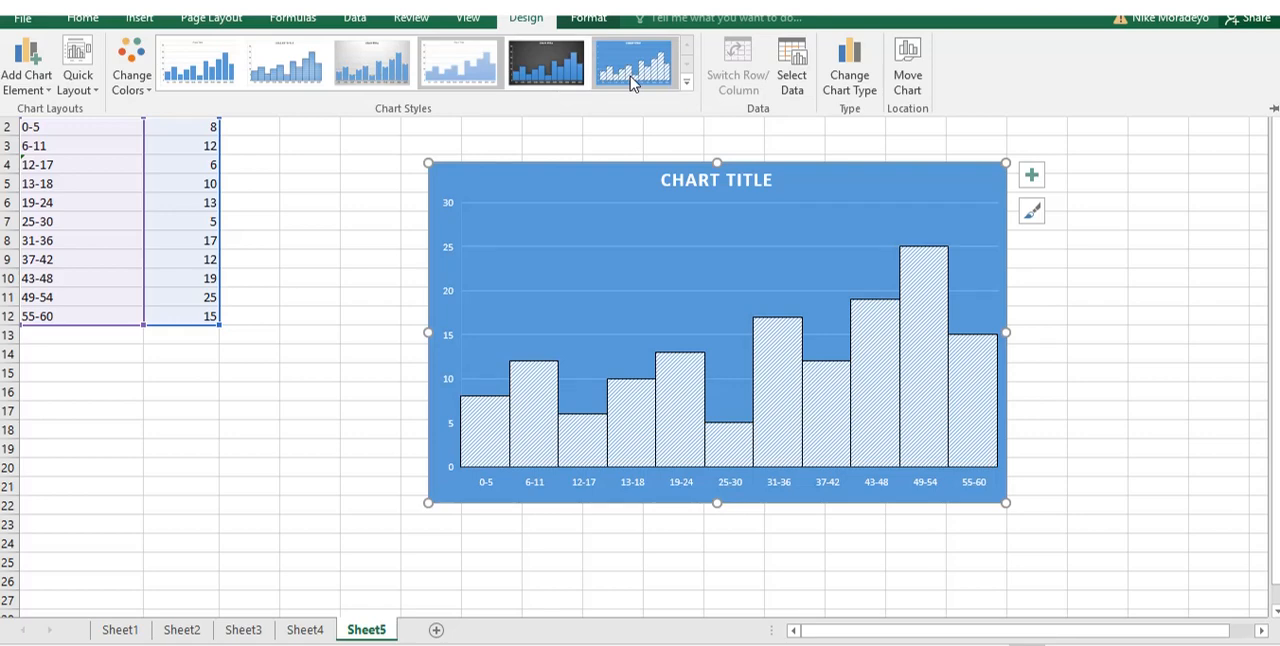
{"action": "left_click", "coordinate": [550, 70]}
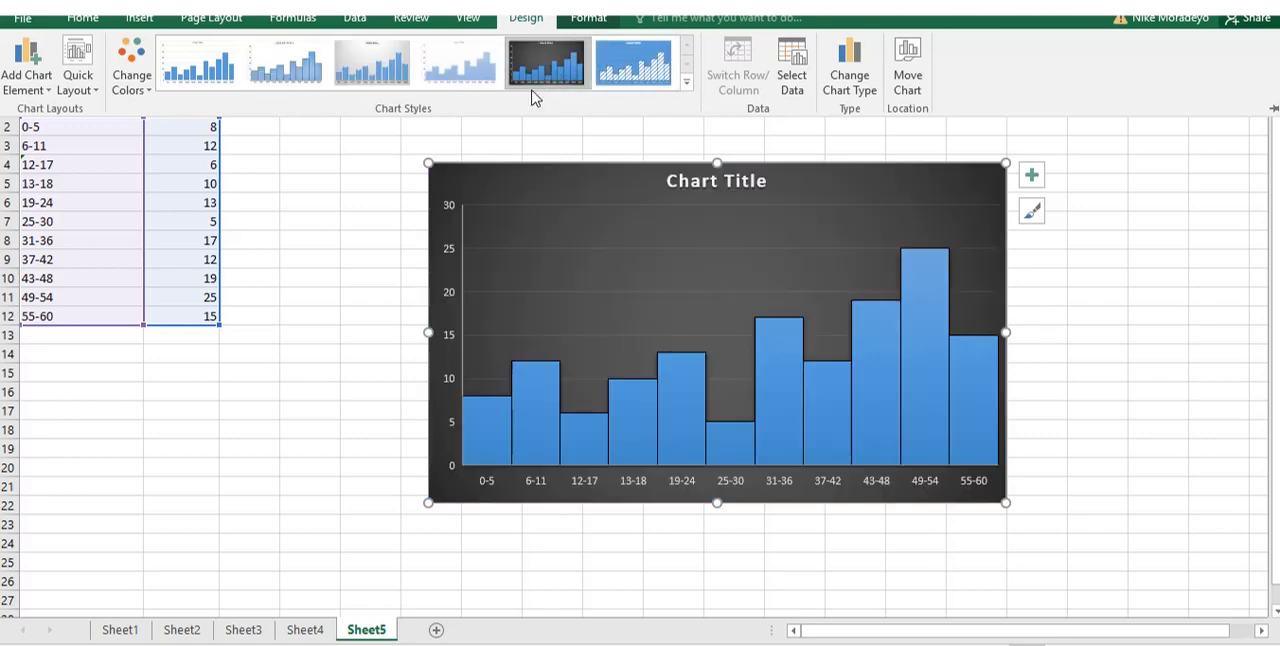
{"action": "left_click", "coordinate": [455, 70]}
{"action": "left_click", "coordinate": [206, 72]}
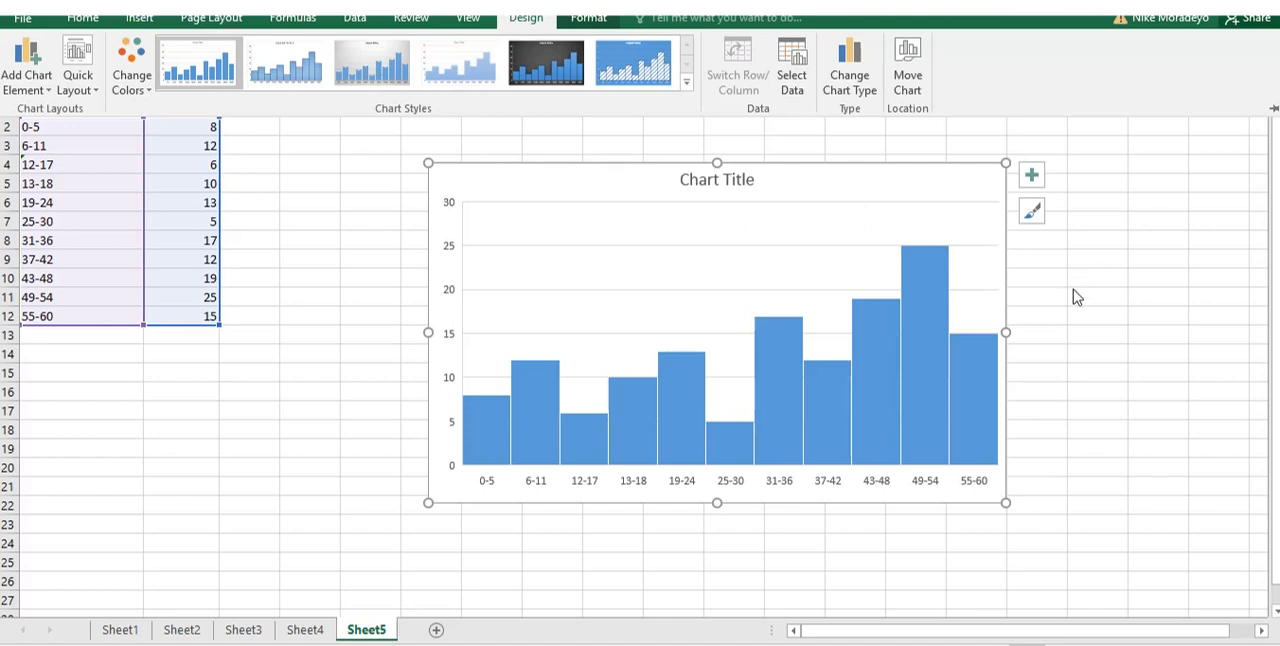
Change the chart title to "AGE RANGE OF GUESTS".
{"action": "left_click", "coordinate": [706, 184]}
{"action": "double_click", "coordinate": [694, 178]}
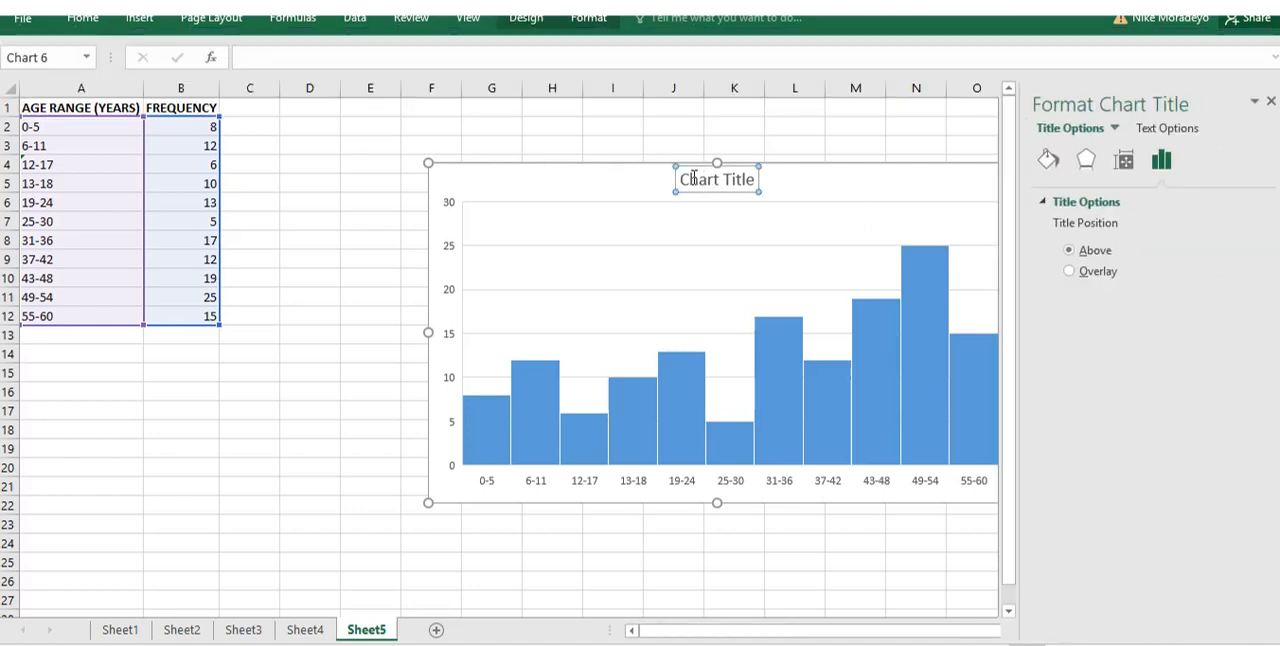
{"action": "left_click", "coordinate": [719, 179]}
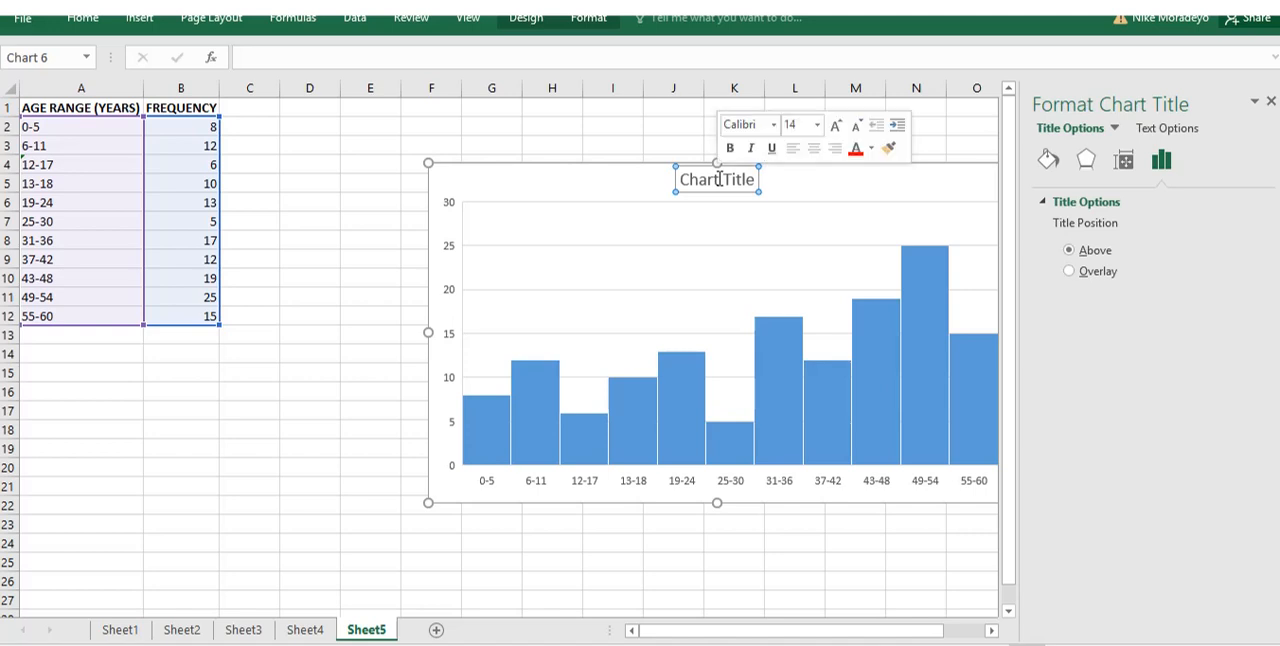
{"action": "left_click_drag", "start_coordinate": [682, 180], "coordinate": [756, 180]}
{"action": "type", "text": "AG"}
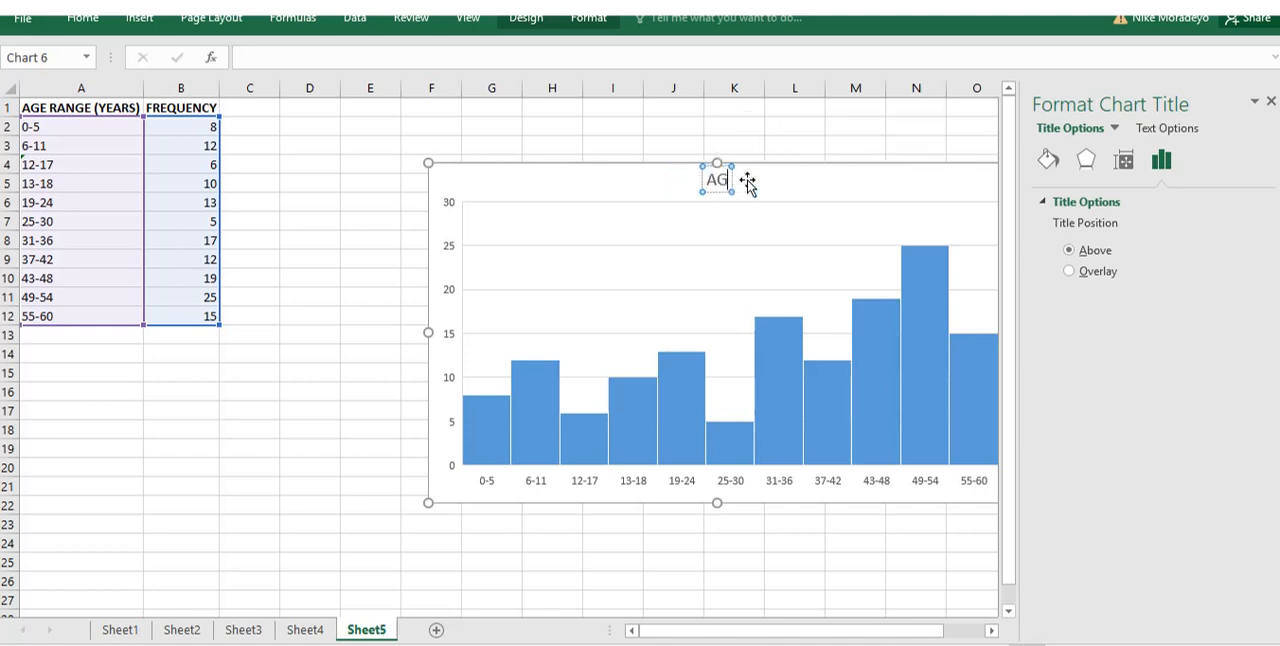
{"action": "type", "text": "E RANGE OF GUESTS"}
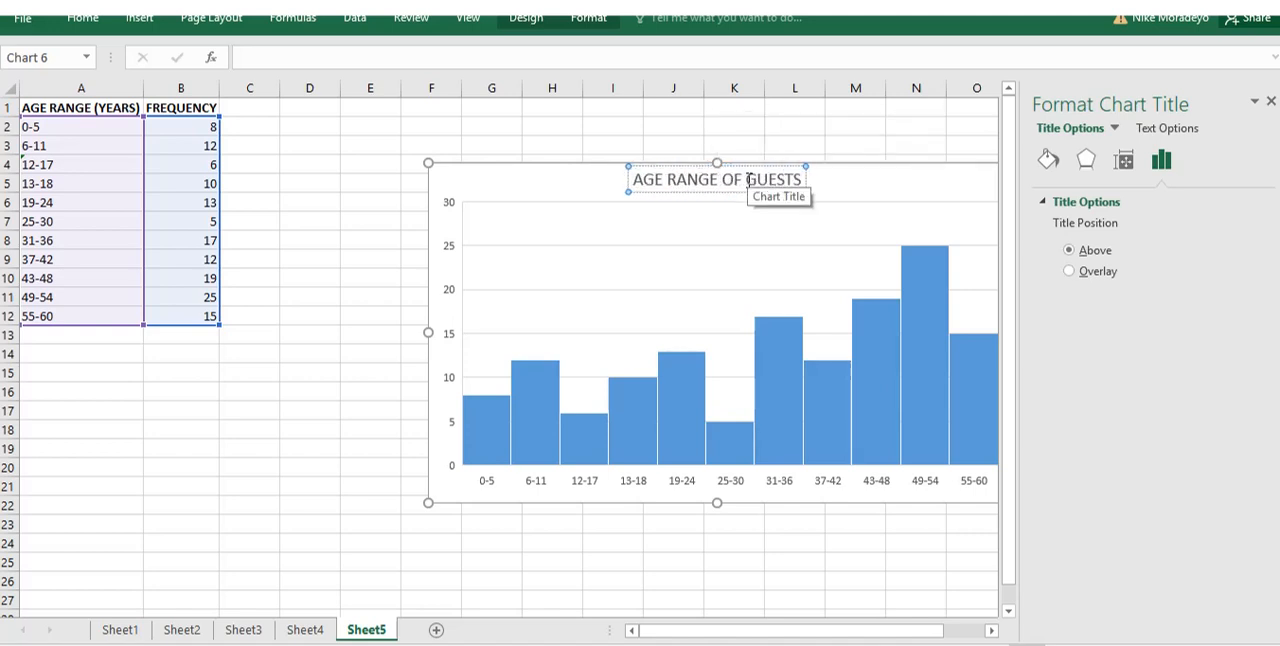
{"action": "left_click", "coordinate": [814, 560]}
Add axis titles to the histogram and set the vertical axis title to "NO OF GUESTS".
{"action": "left_click", "coordinate": [963, 500]}
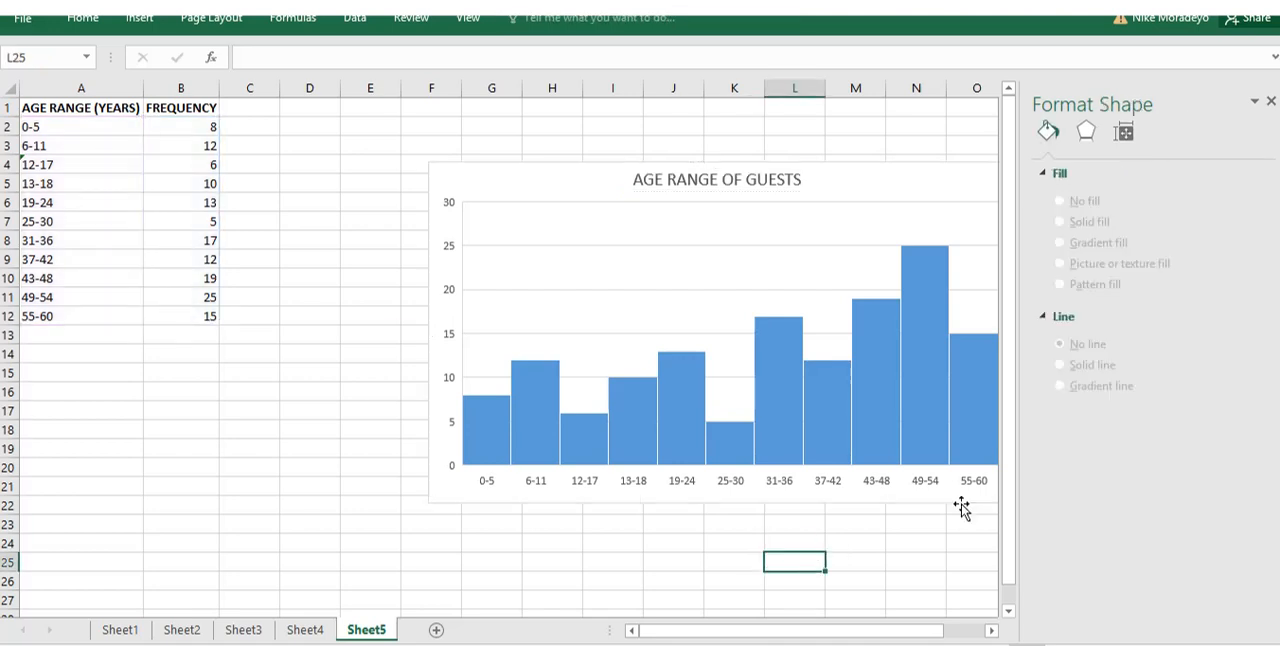
{"action": "left_click", "coordinate": [1032, 178]}
{"action": "left_click", "coordinate": [1077, 211]}
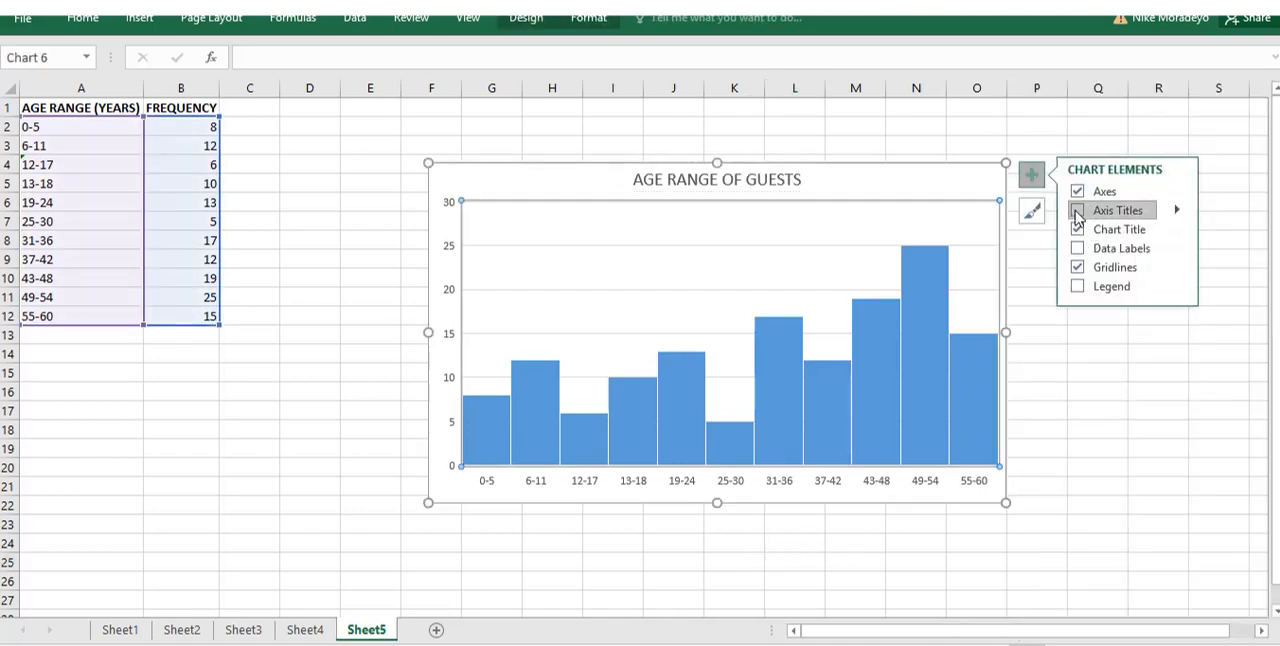
{"action": "double_click", "coordinate": [441, 326]}
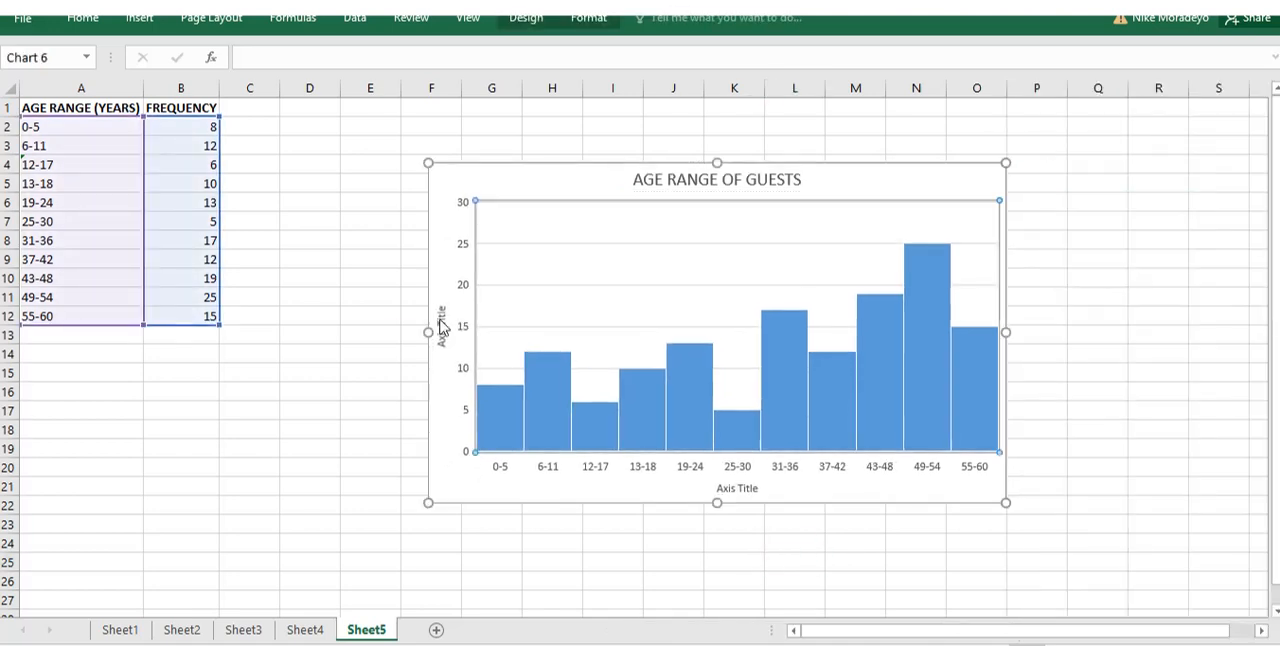
{"action": "triple_click", "coordinate": [441, 326]}
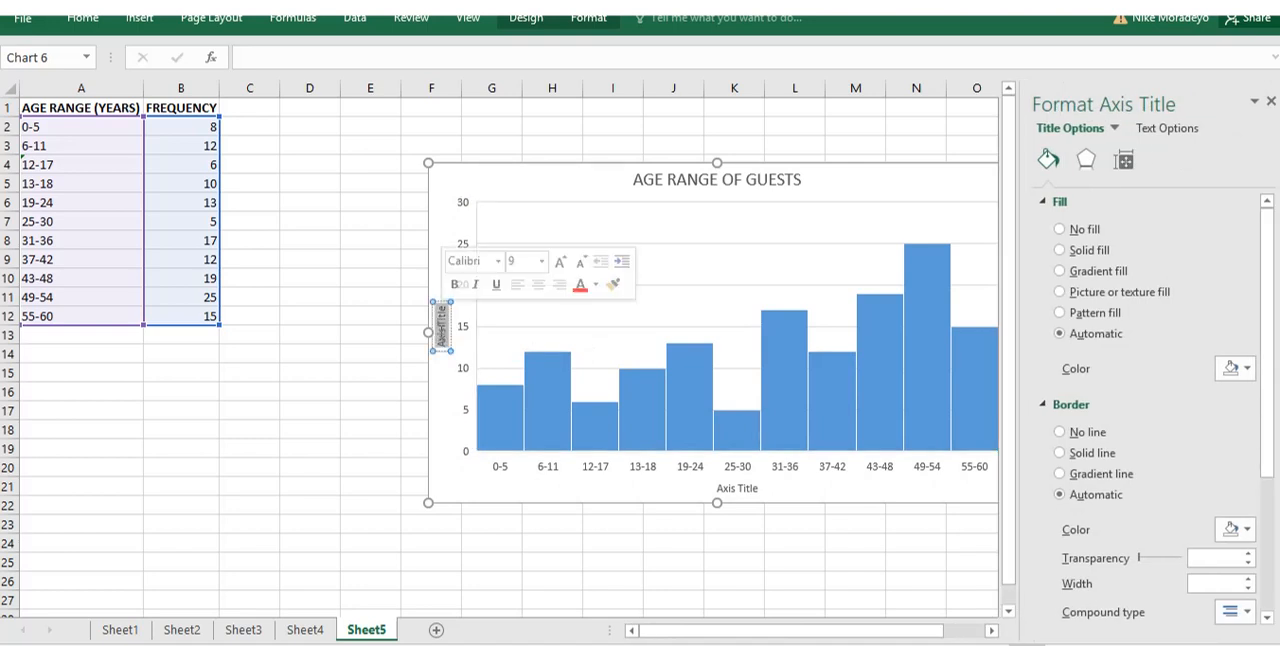
{"action": "type", "text": "FREQUEN"}
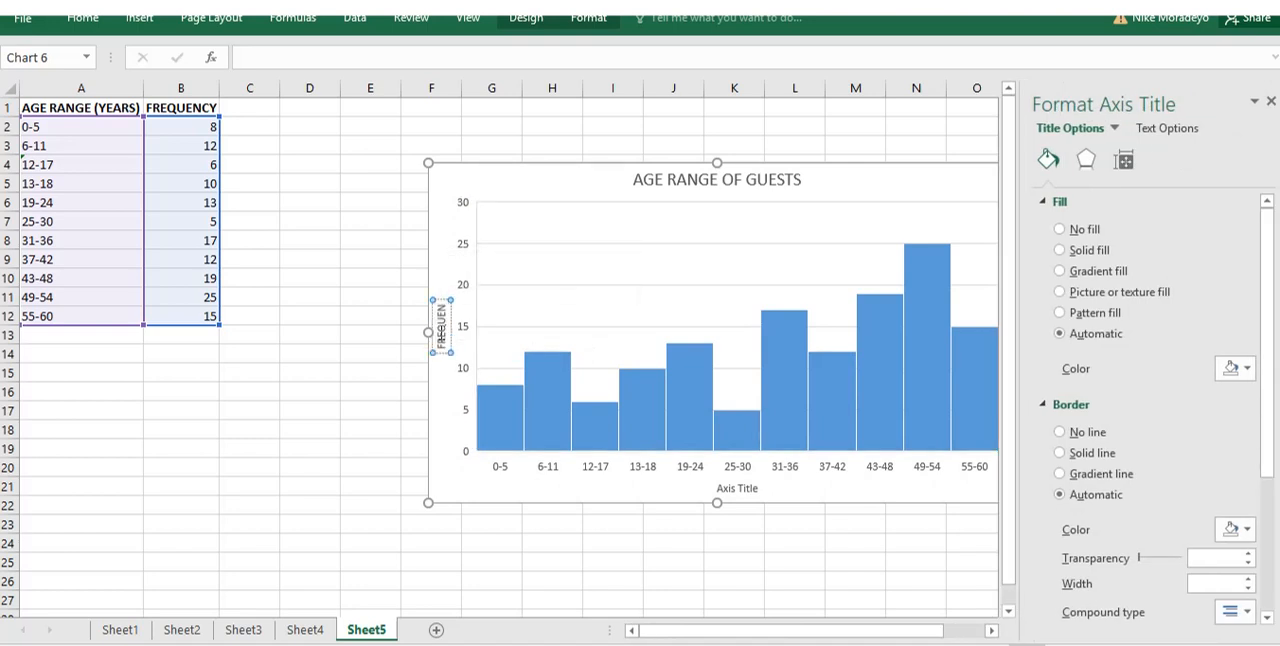
{"action": "key", "text": "BackSpace"}
{"action": "key", "text": "BackSpace"}
{"action": "key", "text": "BackSpace"}
{"action": "key", "text": "BackSpace"}
{"action": "key", "text": "BackSpace"}
{"action": "key", "text": "BackSpace"}
{"action": "key", "text": "BackSpace"}
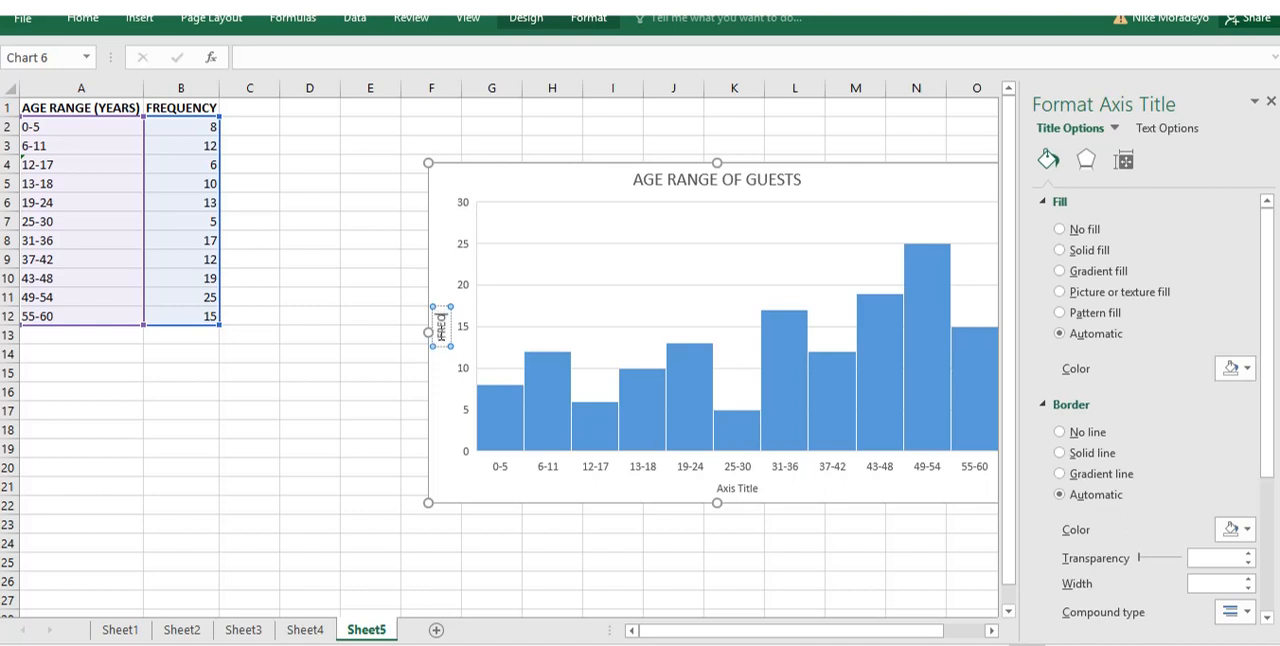
{"action": "type", "text": "NO OF"}
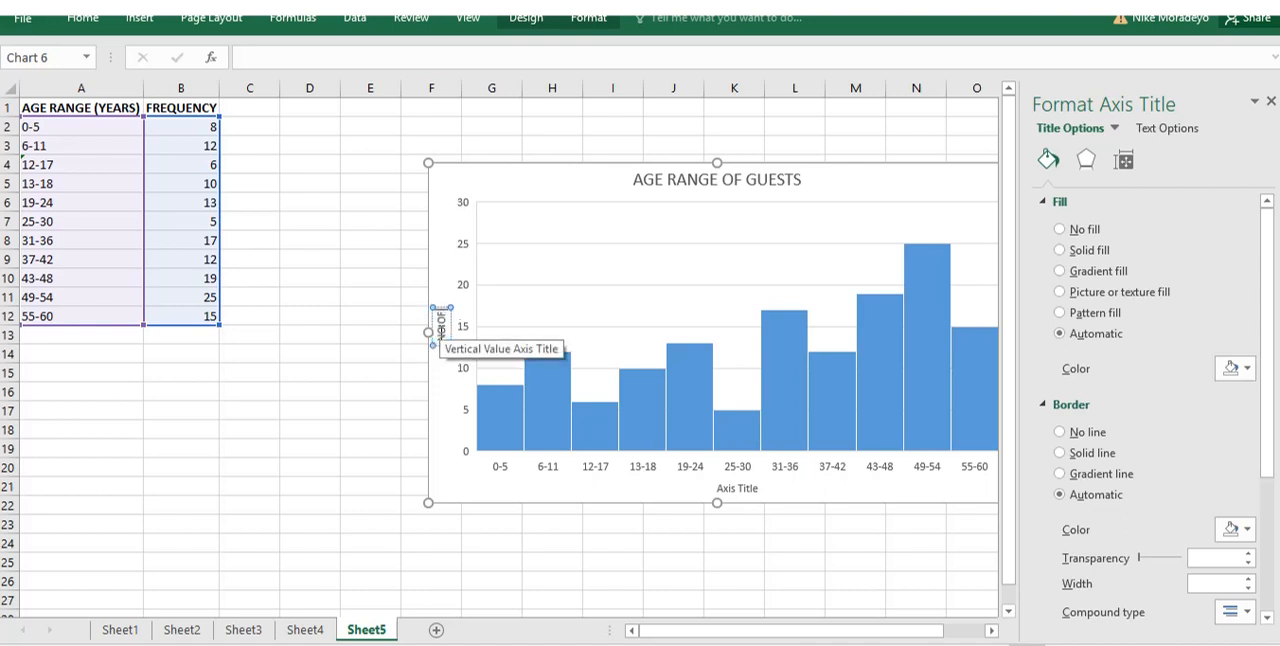
{"action": "type", "text": " GUESTS"}
Set the horizontal axis title to "AGE RANGE".
{"action": "left_click", "coordinate": [737, 488]}
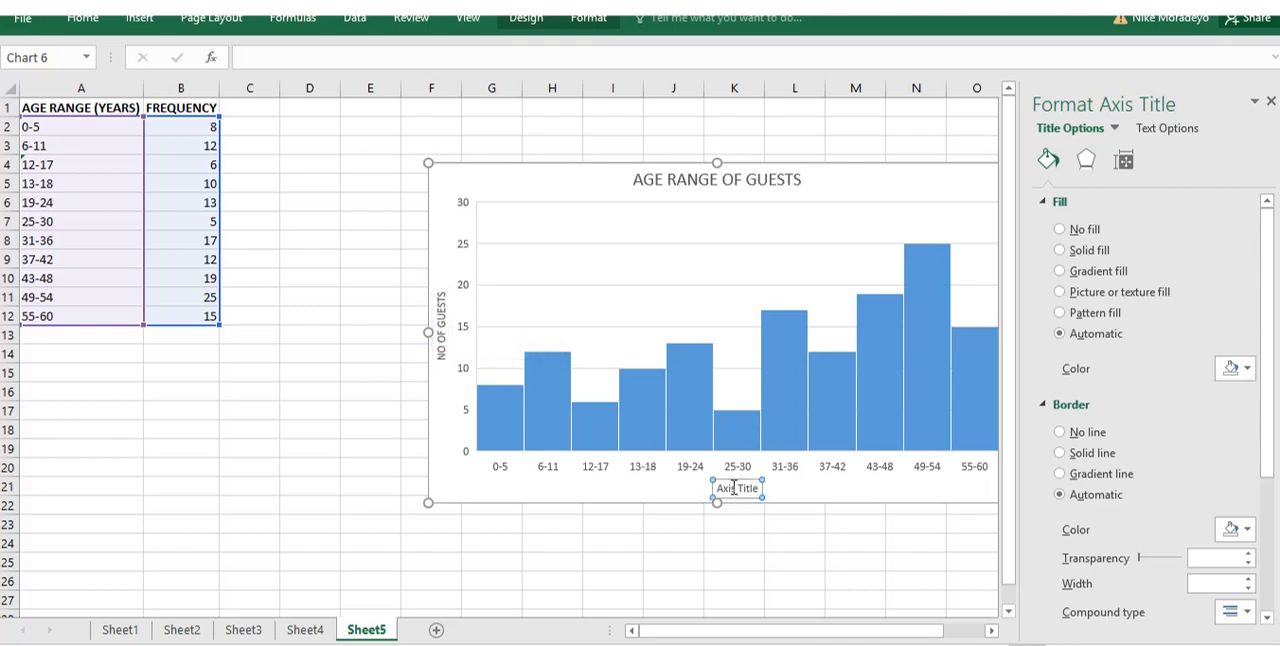
{"action": "double_click", "coordinate": [727, 488]}
{"action": "triple_click", "coordinate": [733, 488]}
{"action": "type", "text": "AGE RANGE"}
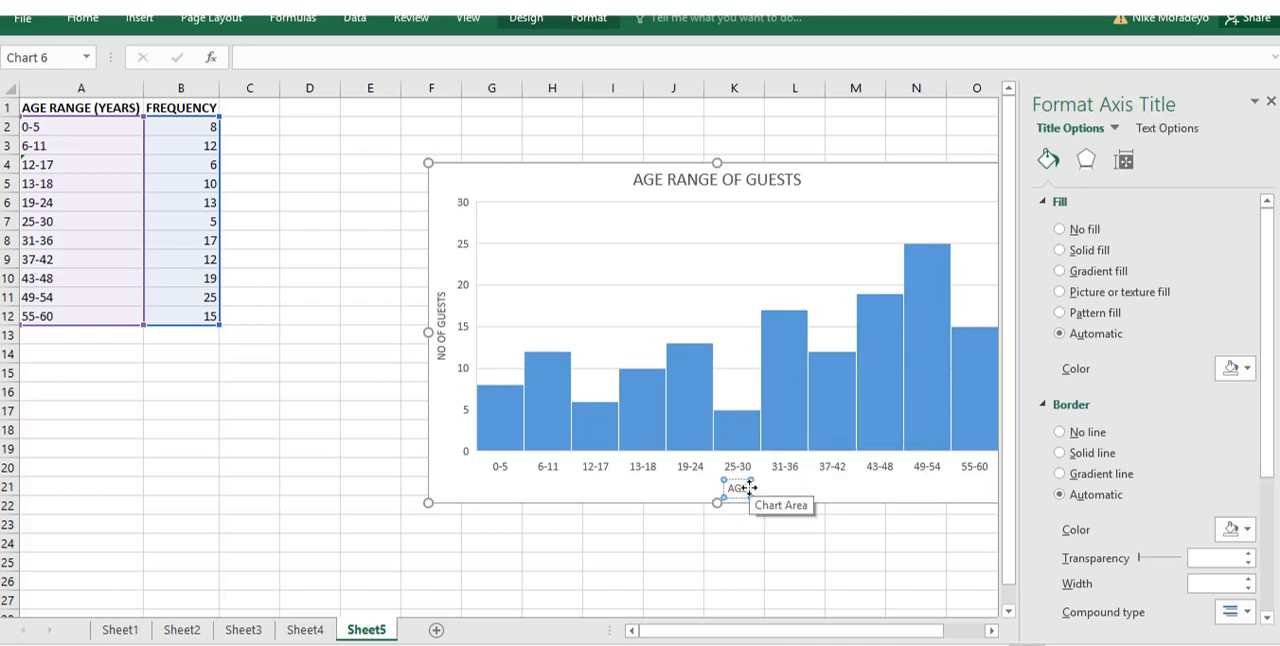
{"action": "left_click", "coordinate": [768, 581]}
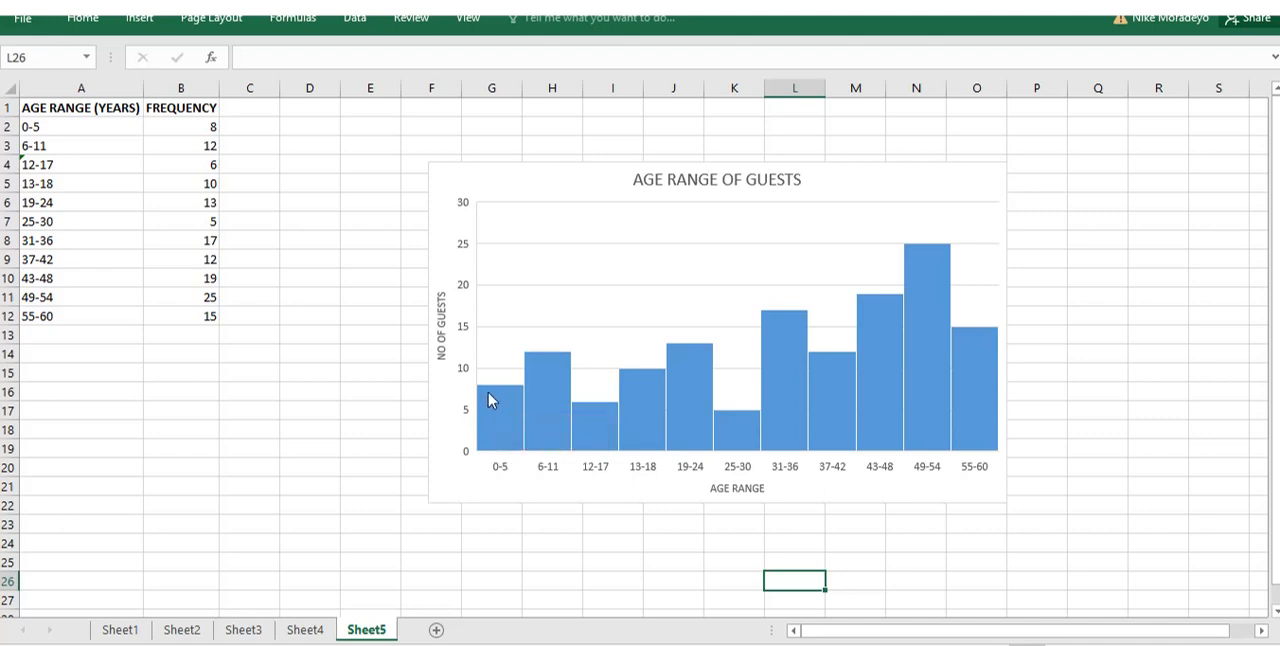
{"action": "mouse_move", "coordinate": [501, 400]}
{"action": "mouse_move", "coordinate": [549, 370]}
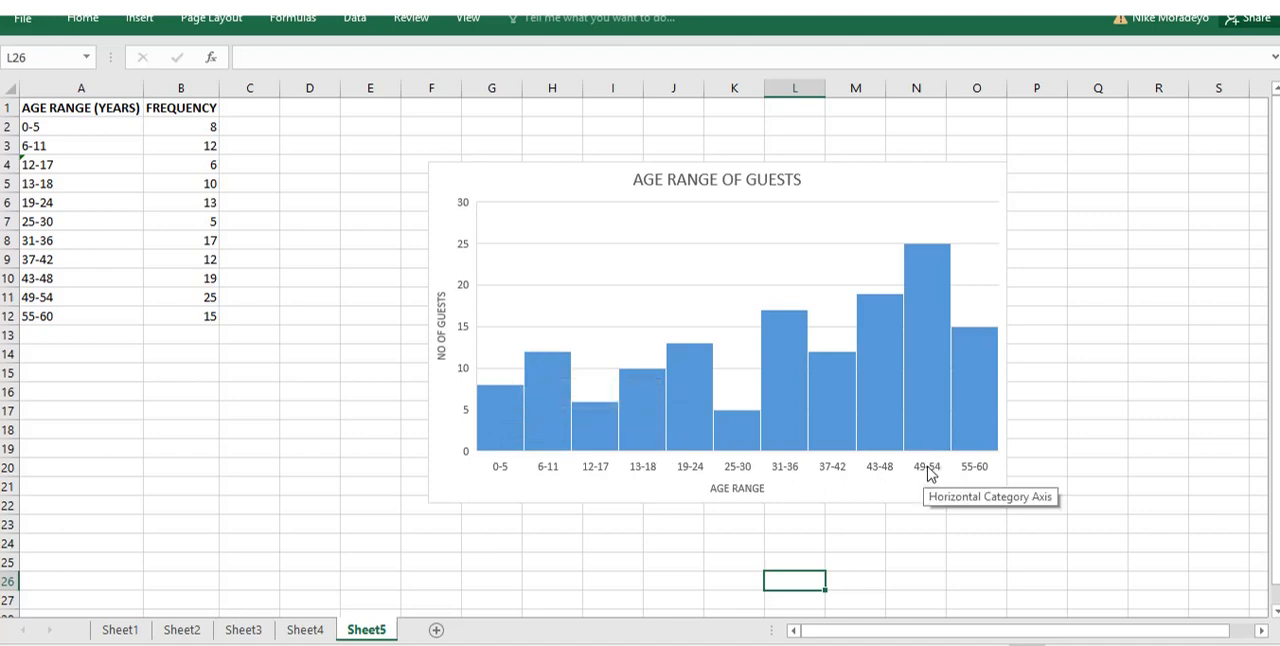
{"action": "mouse_move", "coordinate": [928, 255]}
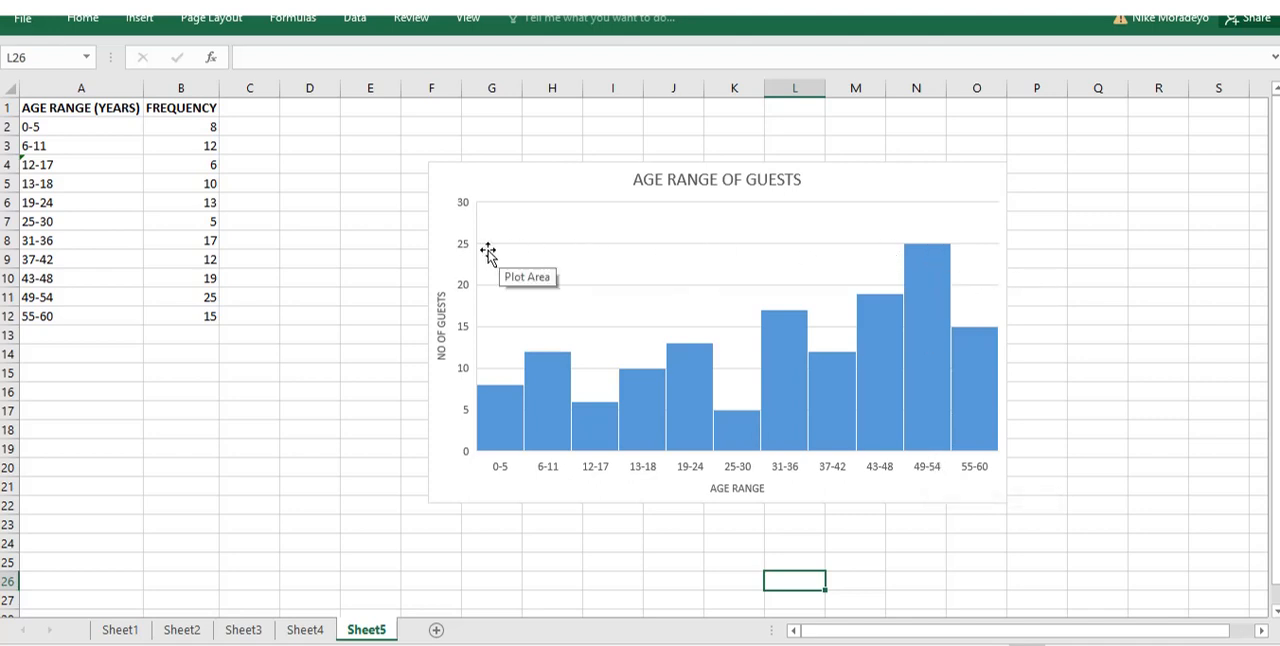
{"action": "mouse_move", "coordinate": [917, 300]}
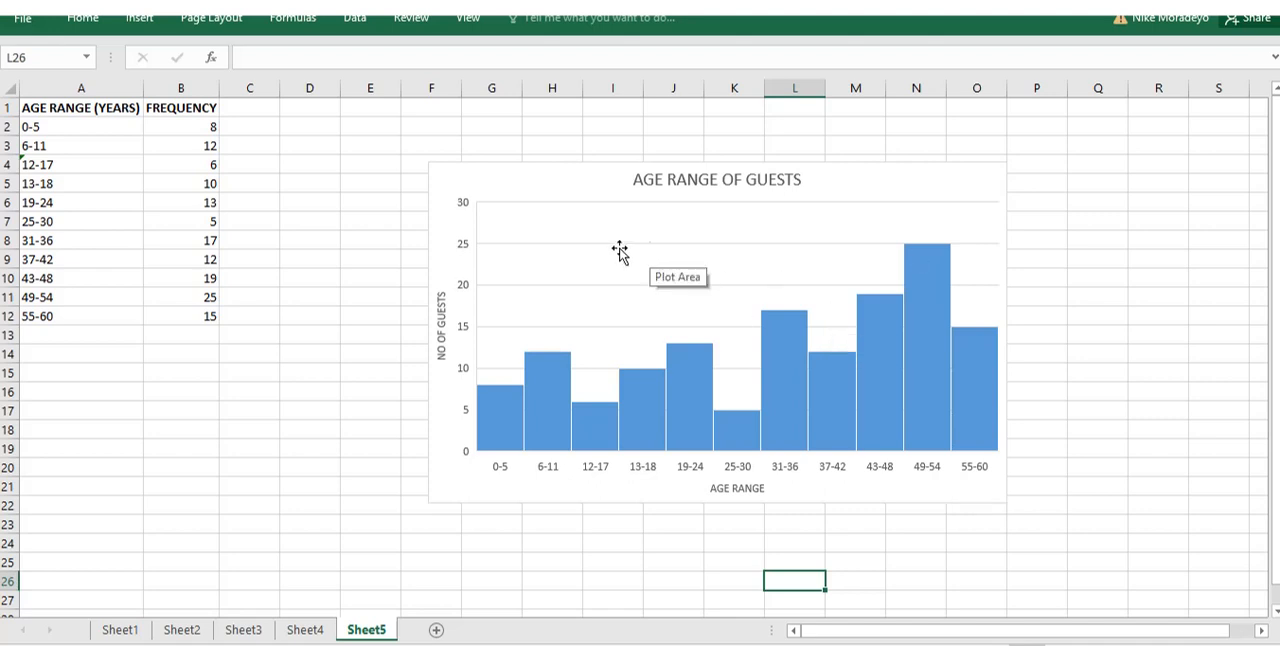
Fill the histogram's plot area with the standard light green colour.
{"action": "left_click", "coordinate": [580, 230]}
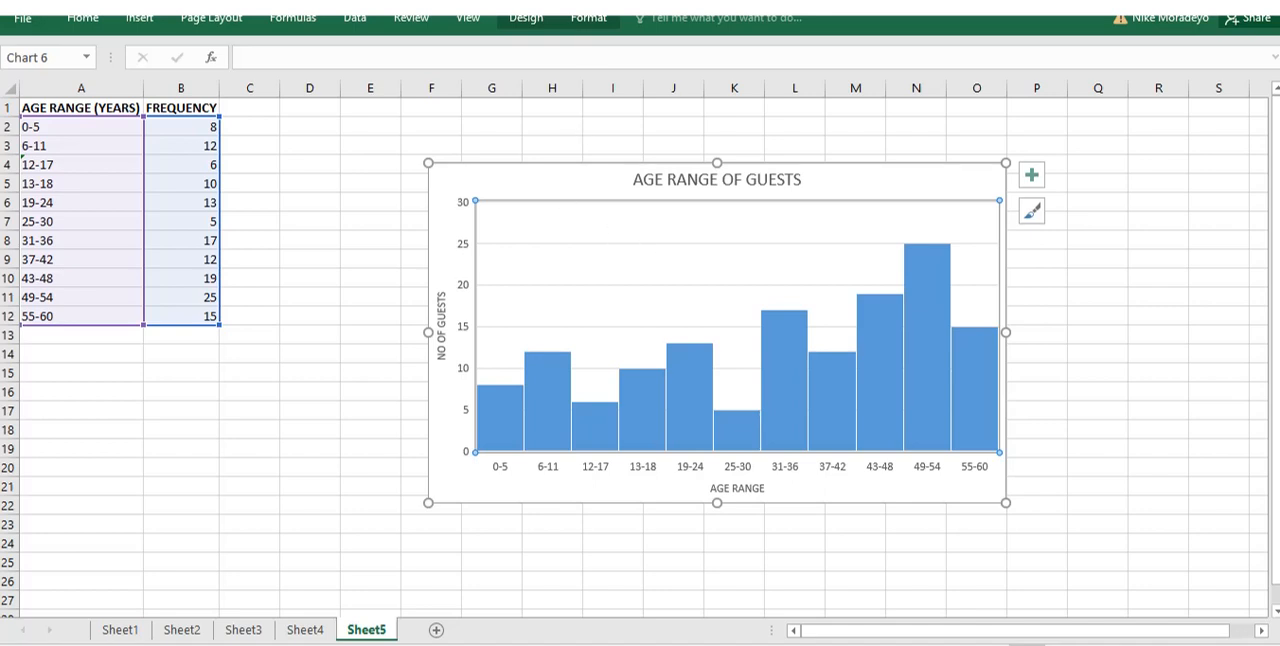
{"action": "left_click", "coordinate": [588, 20]}
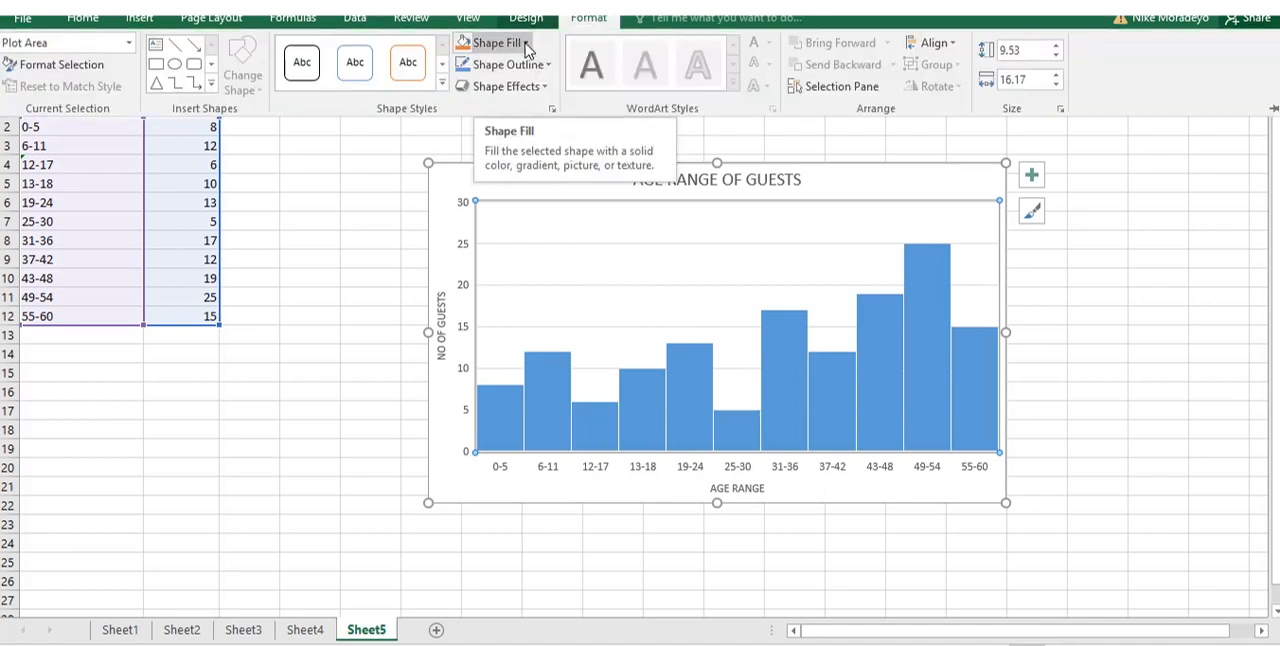
{"action": "left_click", "coordinate": [526, 46]}
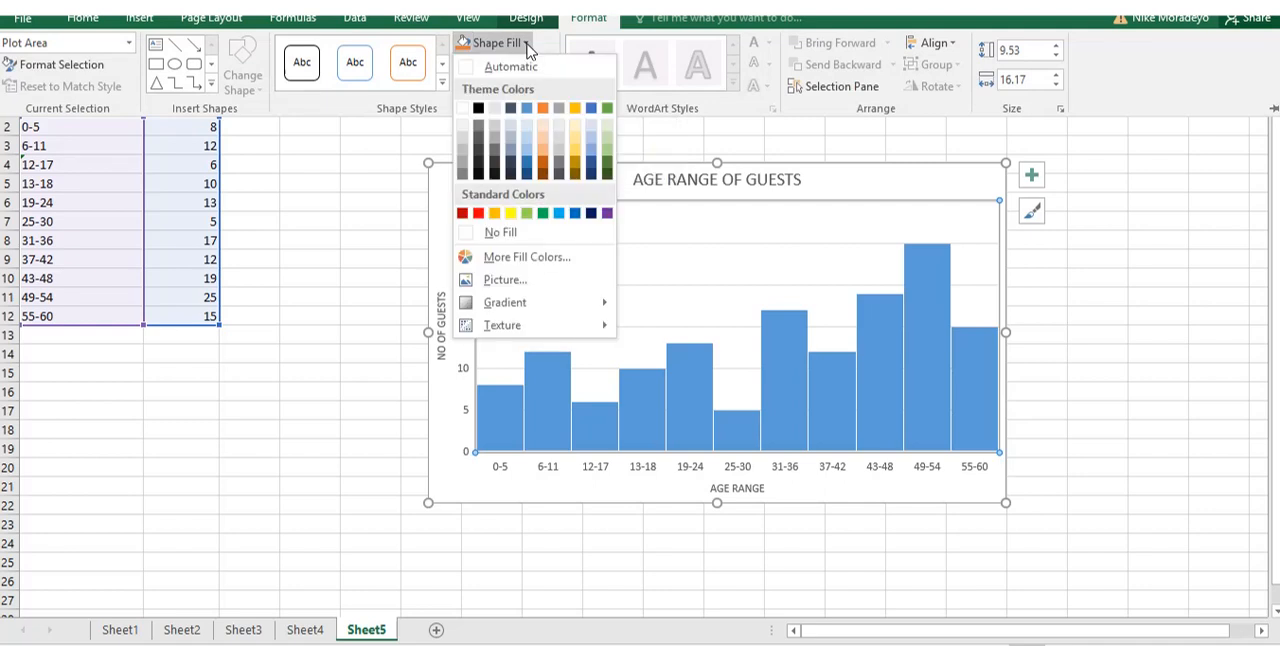
{"action": "left_click", "coordinate": [526, 213]}
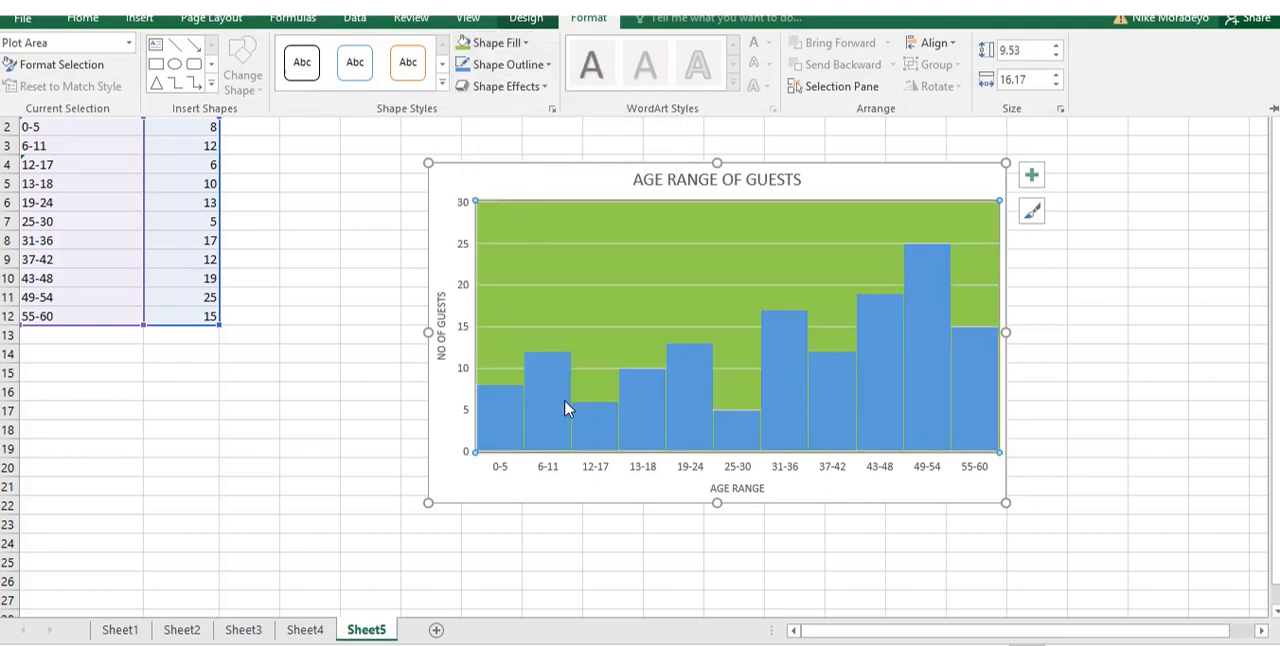
Fill all the histogram bars with the standard dark red colour.
{"action": "left_click", "coordinate": [554, 396]}
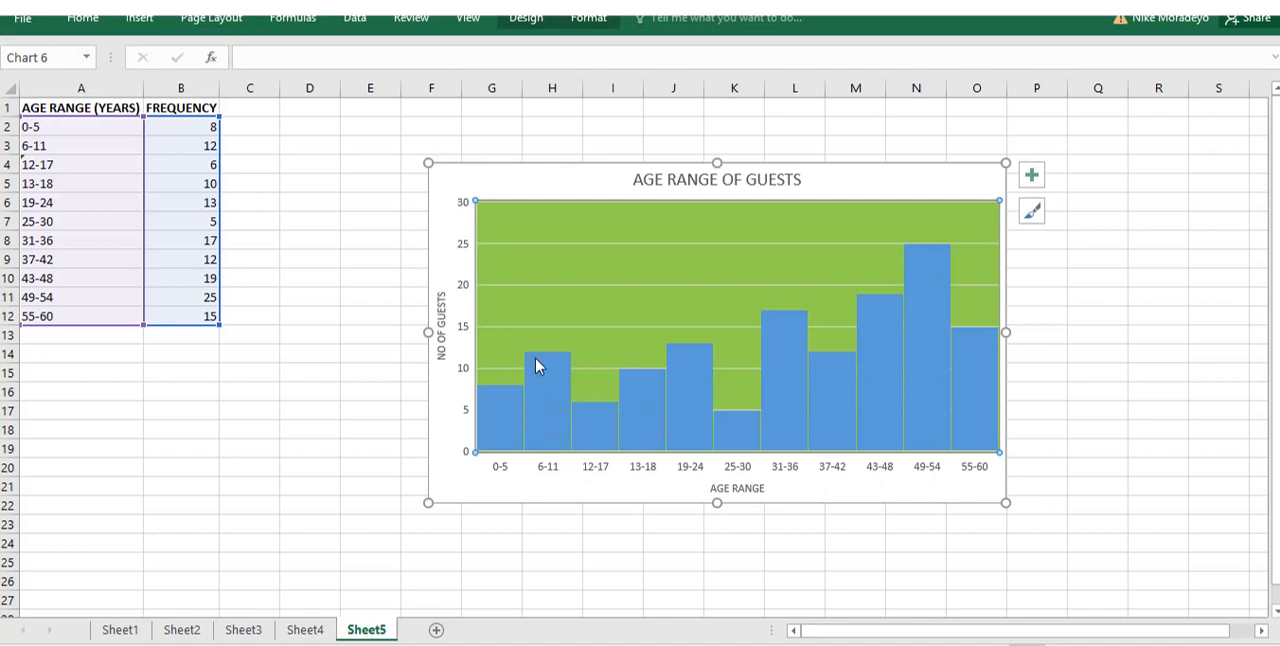
{"action": "left_click", "coordinate": [535, 366]}
{"action": "left_click", "coordinate": [592, 18]}
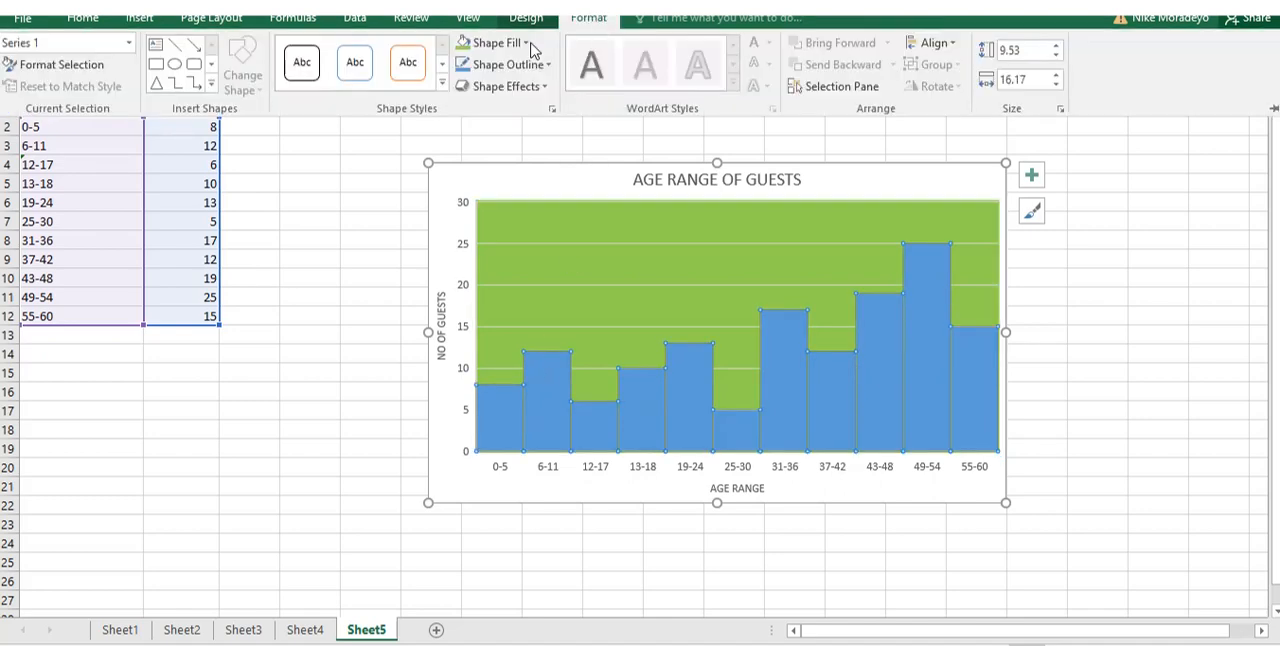
{"action": "left_click", "coordinate": [527, 44]}
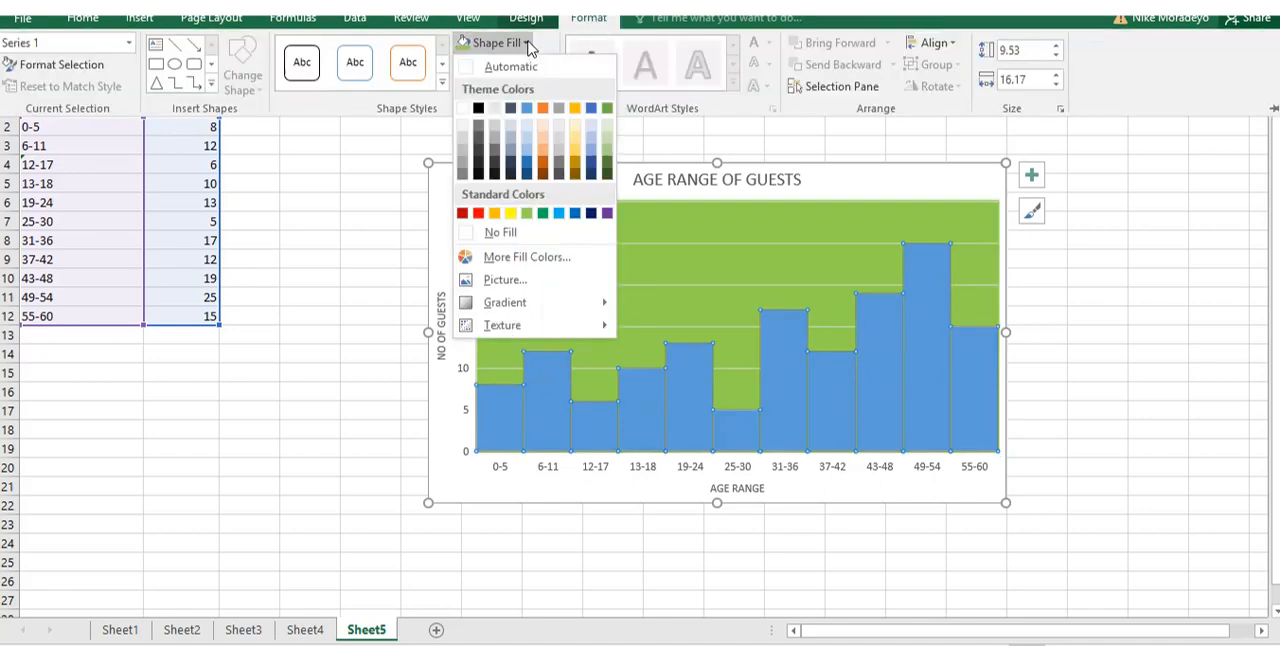
{"action": "left_click", "coordinate": [462, 213]}
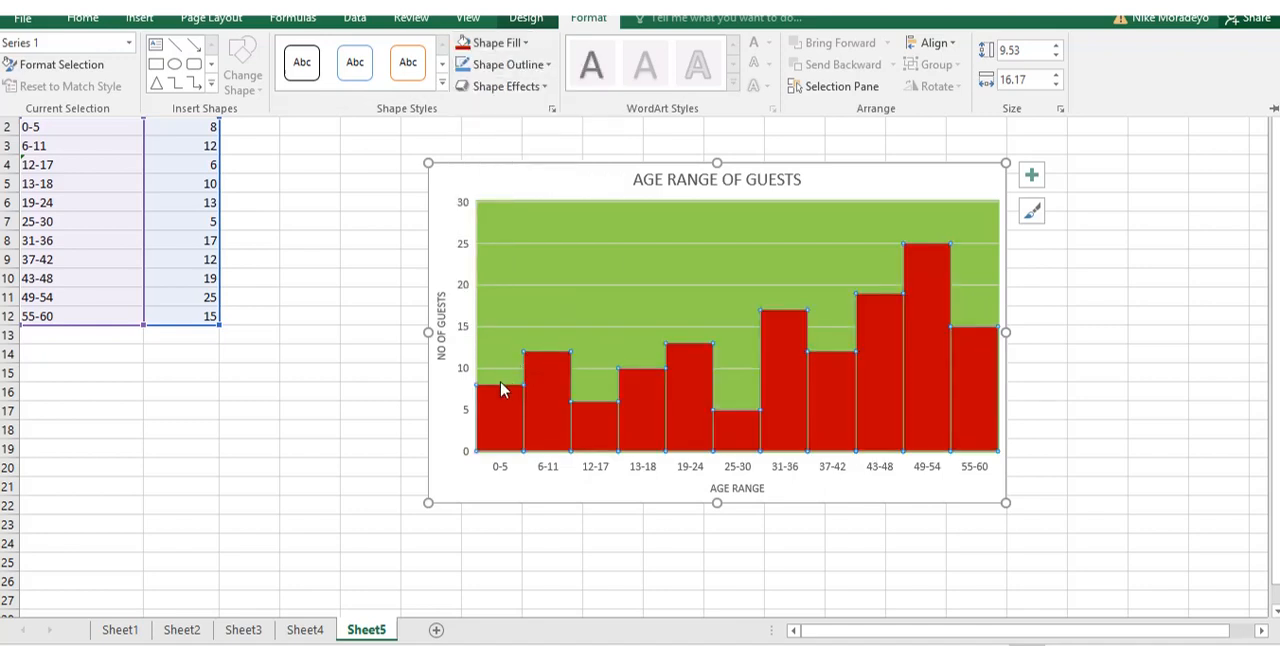
Give the histogram bars a standard yellow outline.
{"action": "left_click", "coordinate": [590, 18]}
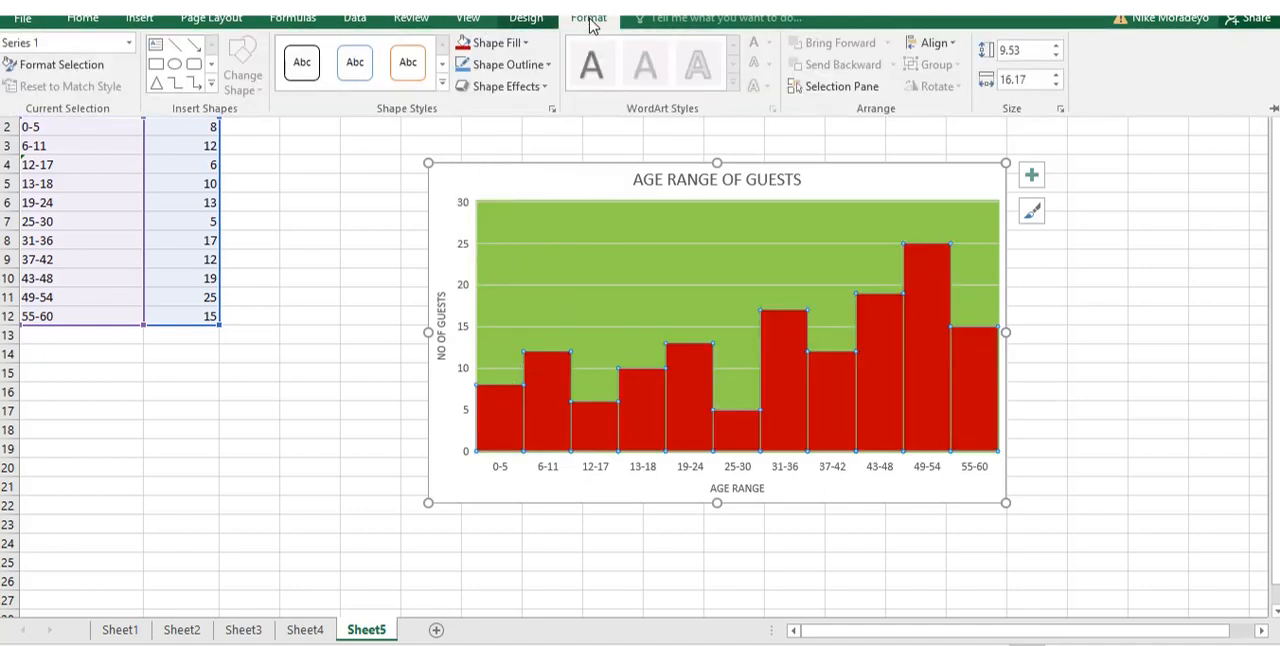
{"action": "left_click", "coordinate": [548, 66]}
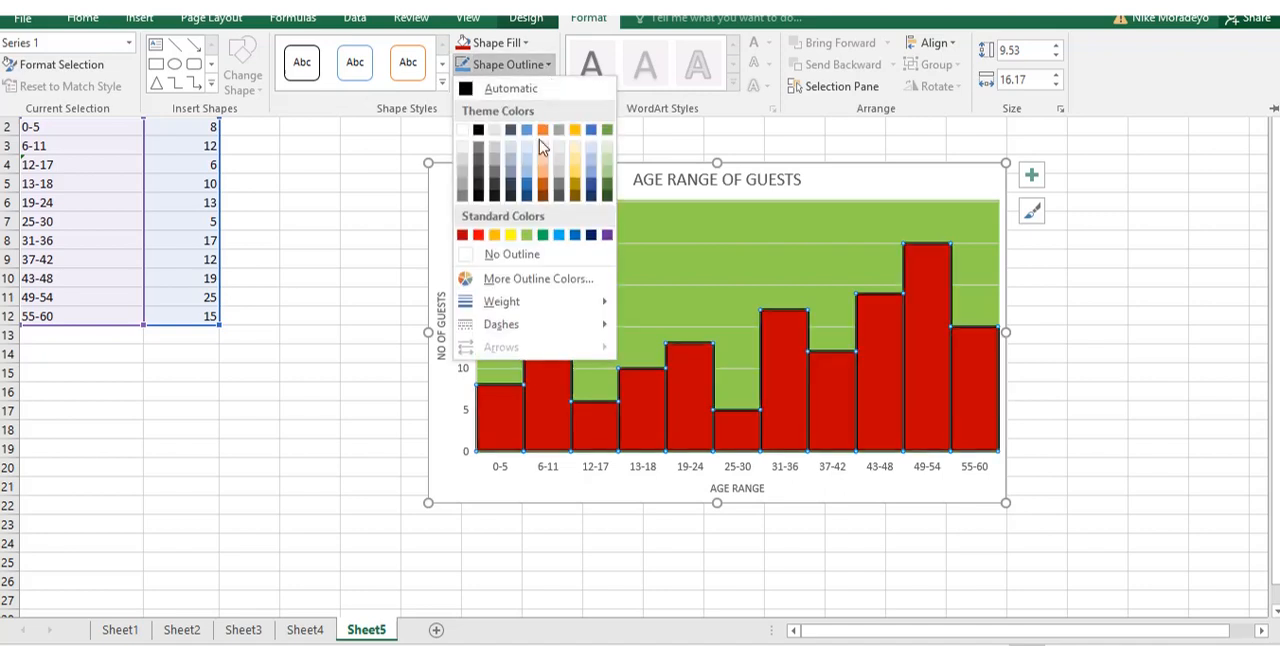
{"action": "left_click", "coordinate": [510, 234]}
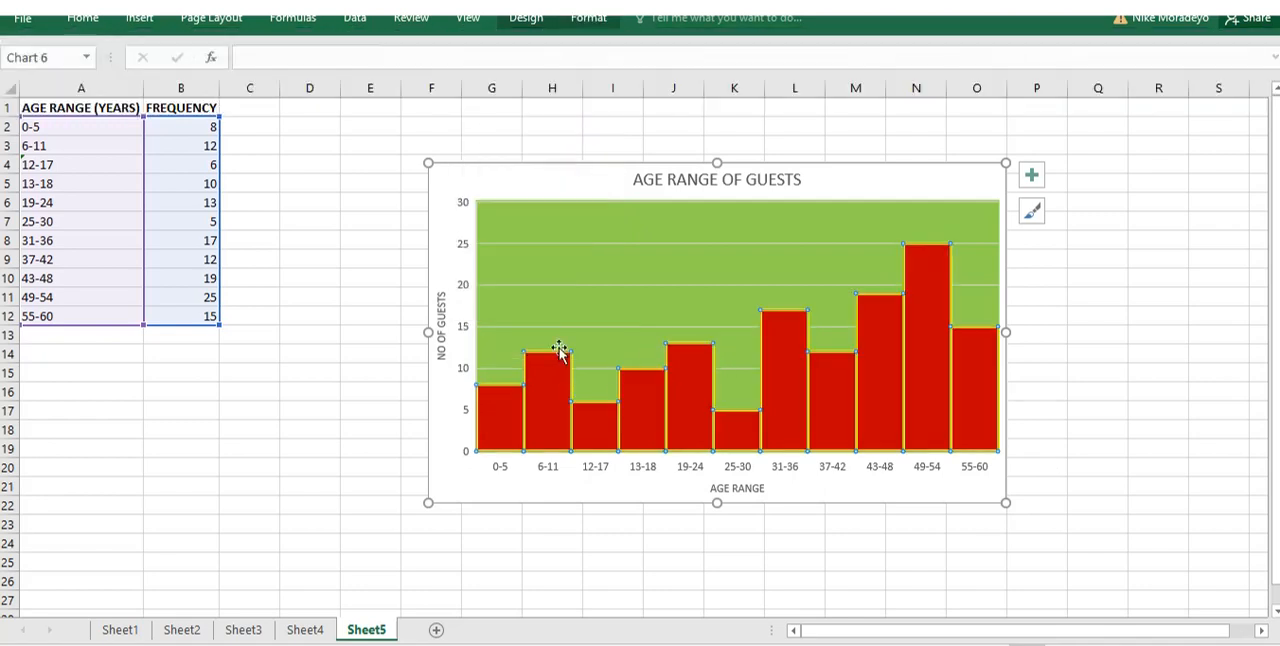
Fill the chart area around the plot with the standard yellow colour.
{"action": "left_click", "coordinate": [462, 180]}
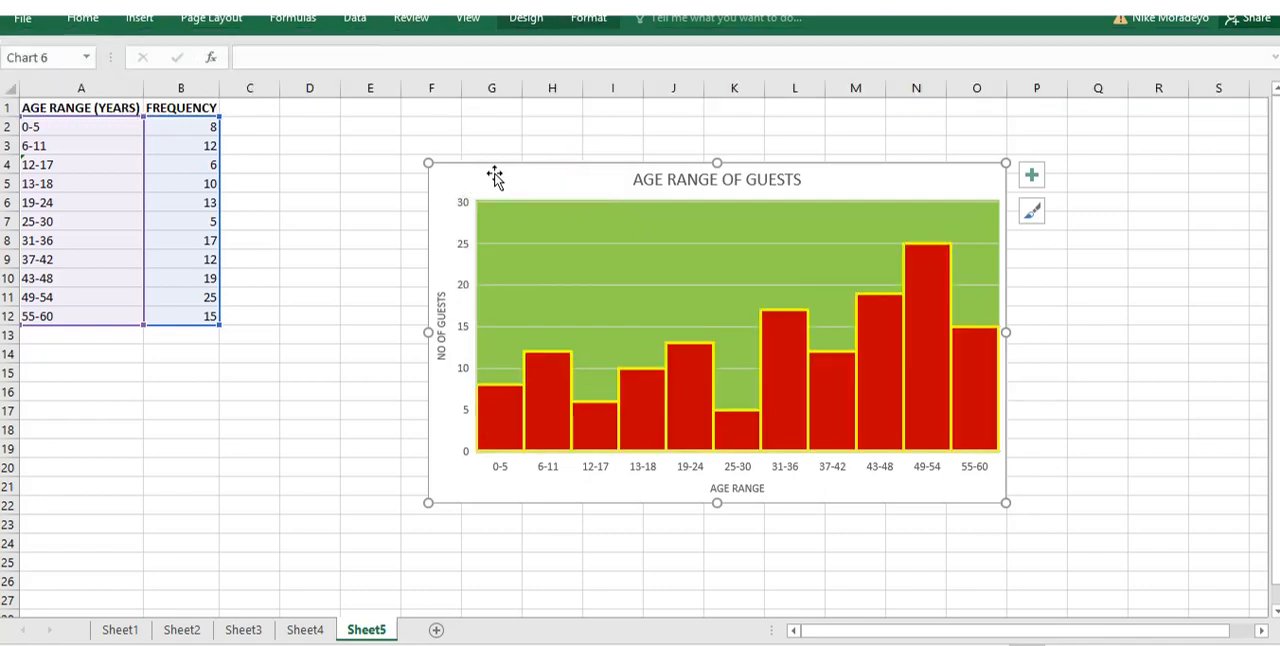
{"action": "left_click", "coordinate": [588, 19]}
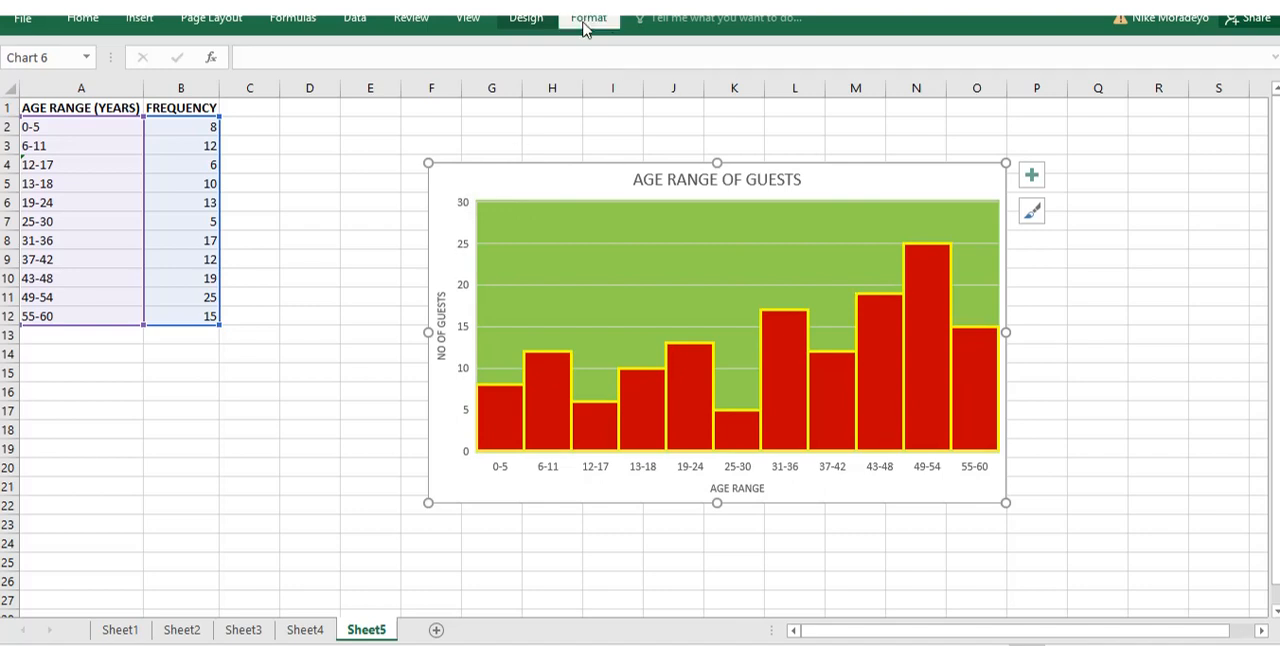
{"action": "left_click", "coordinate": [526, 44]}
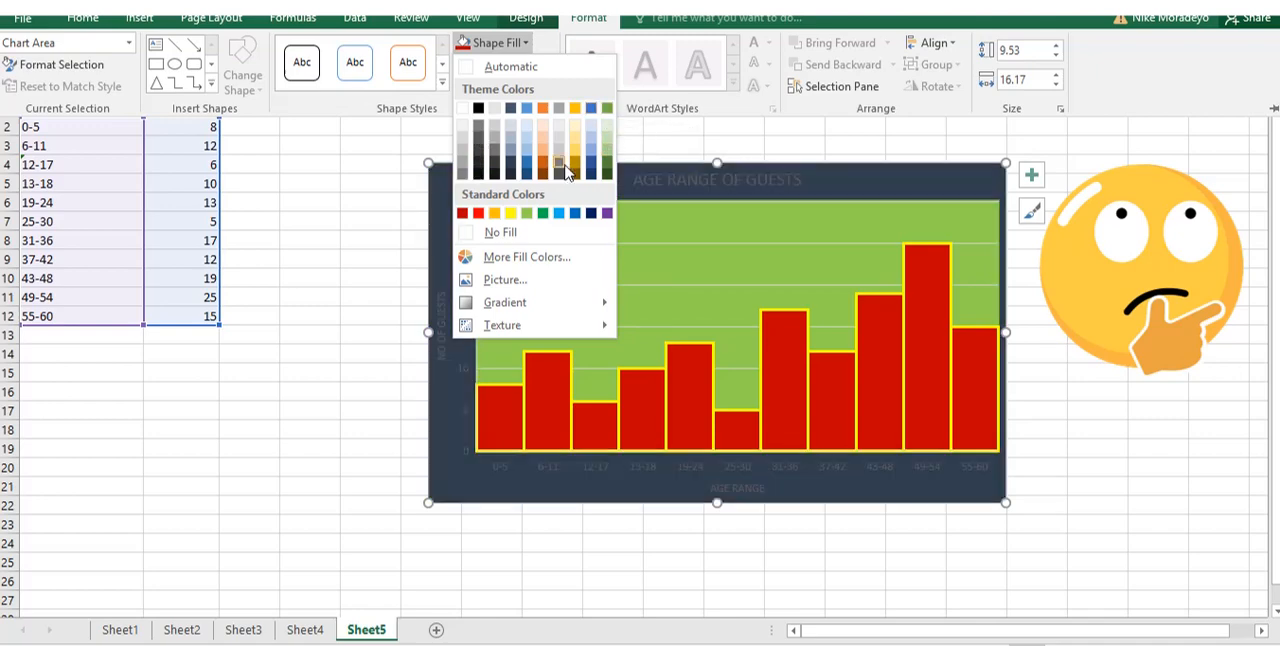
{"action": "left_click", "coordinate": [510, 213]}
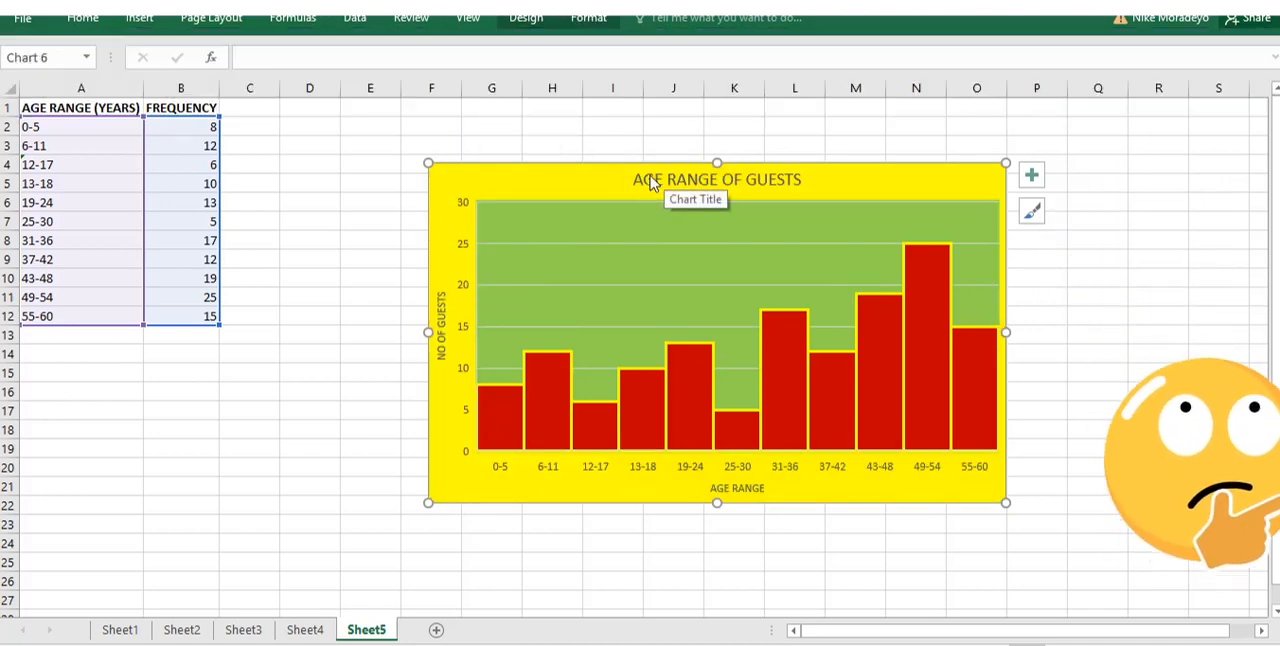
Fill the background of the "AGE RANGE OF GUESTS" chart title with the standard orange colour.
{"action": "double_click", "coordinate": [635, 179]}
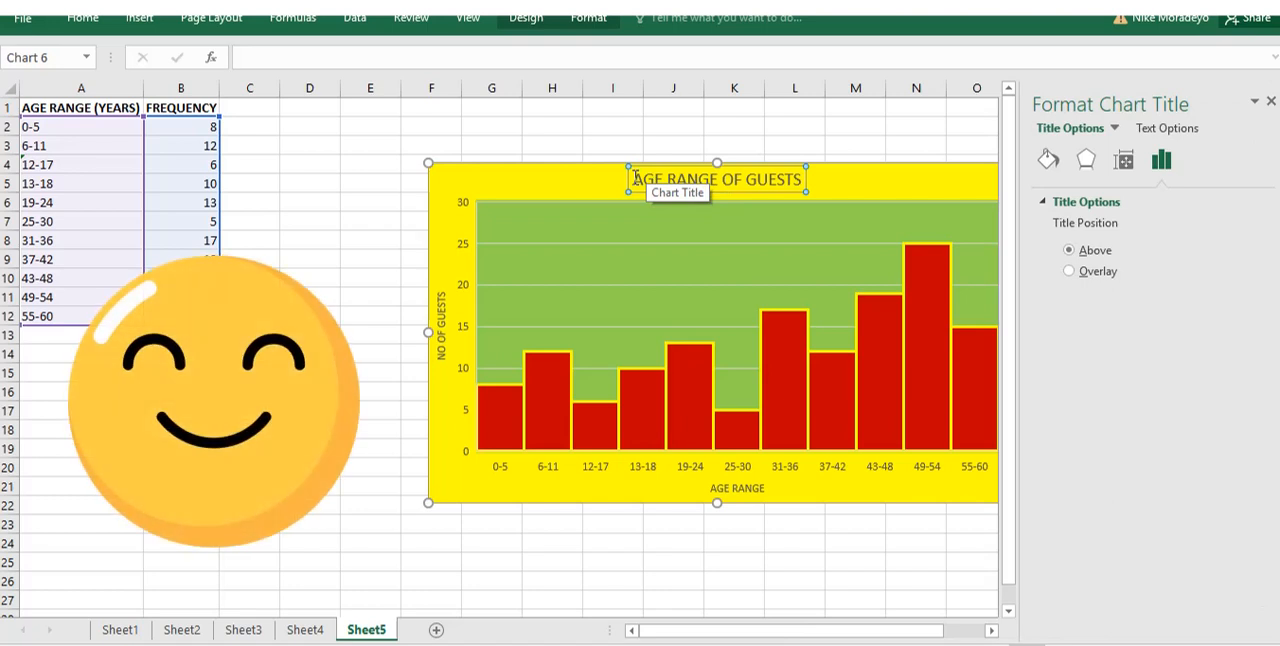
{"action": "left_click_drag", "start_coordinate": [635, 179], "coordinate": [788, 179]}
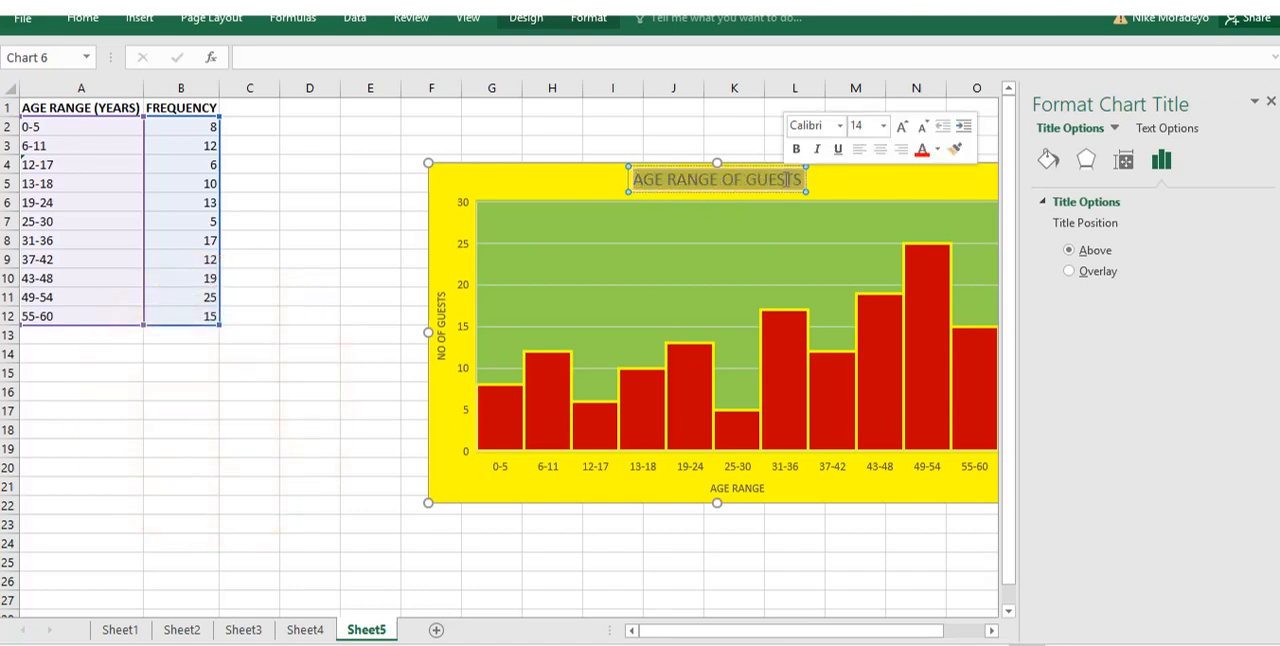
{"action": "left_click", "coordinate": [588, 18]}
{"action": "left_click", "coordinate": [527, 43]}
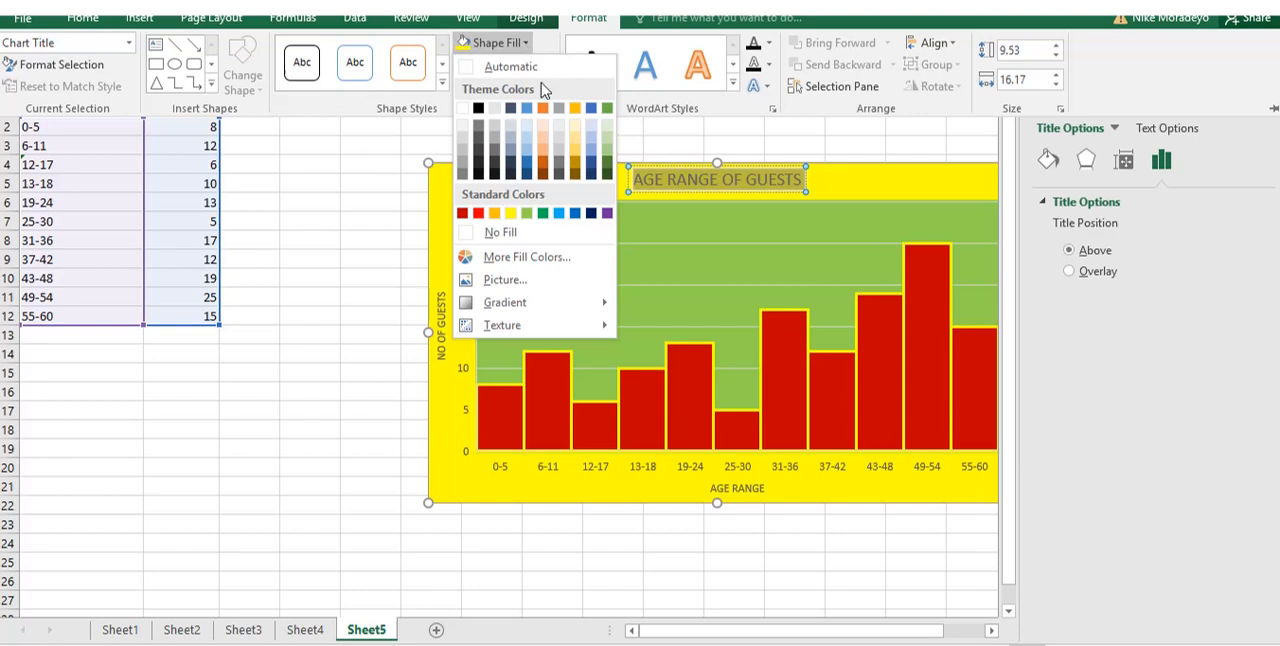
{"action": "left_click", "coordinate": [494, 213]}
{"action": "key", "text": "Escape"}
{"action": "key", "text": "Escape"}
Apply the thick light blue theme line style to the histogram's horizontal category axis.
{"action": "left_click", "coordinate": [486, 468]}
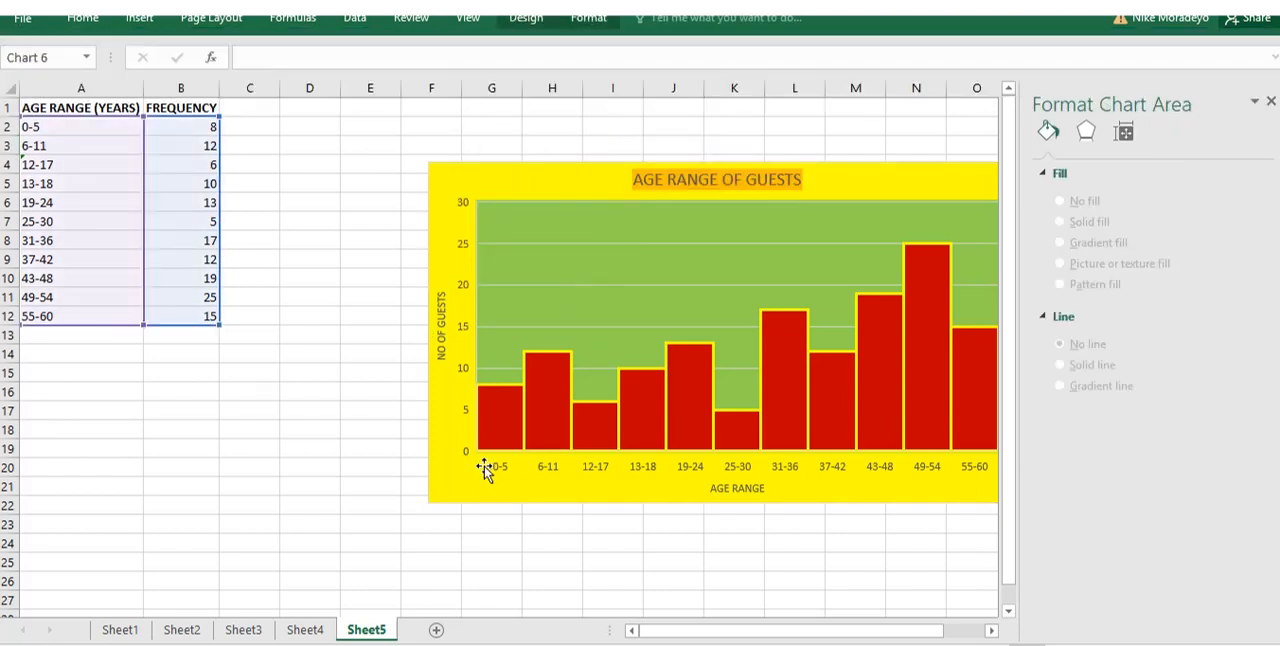
{"action": "left_click", "coordinate": [498, 474]}
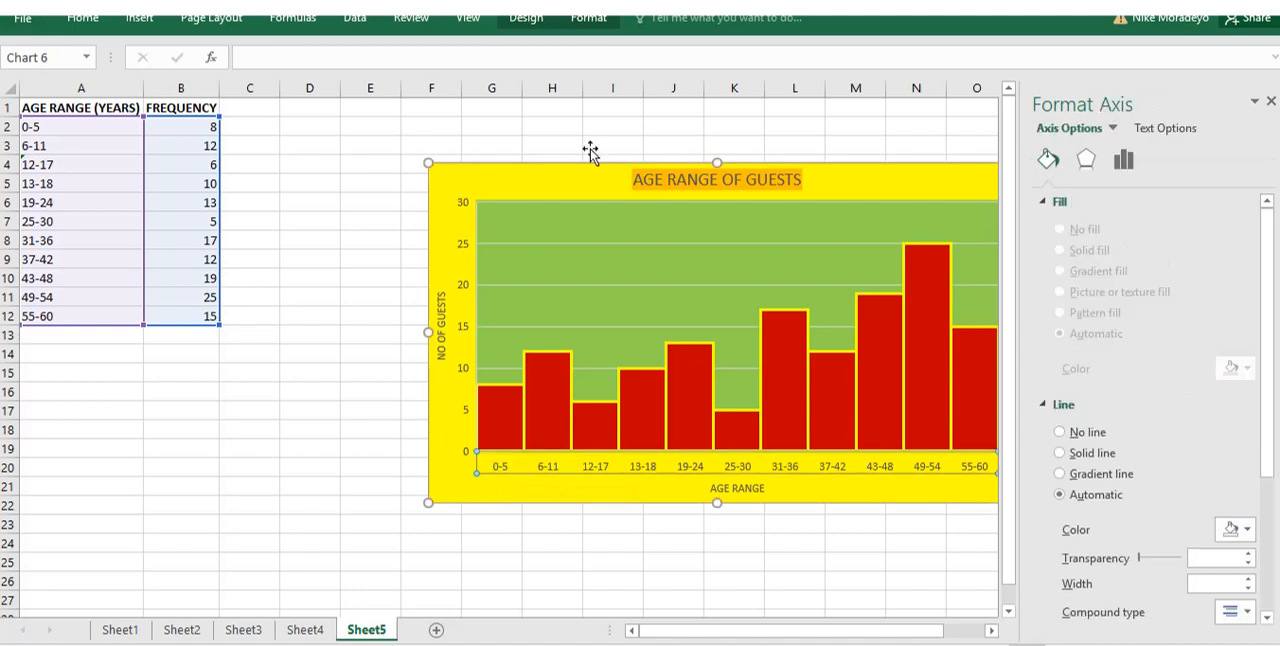
{"action": "left_click", "coordinate": [584, 20]}
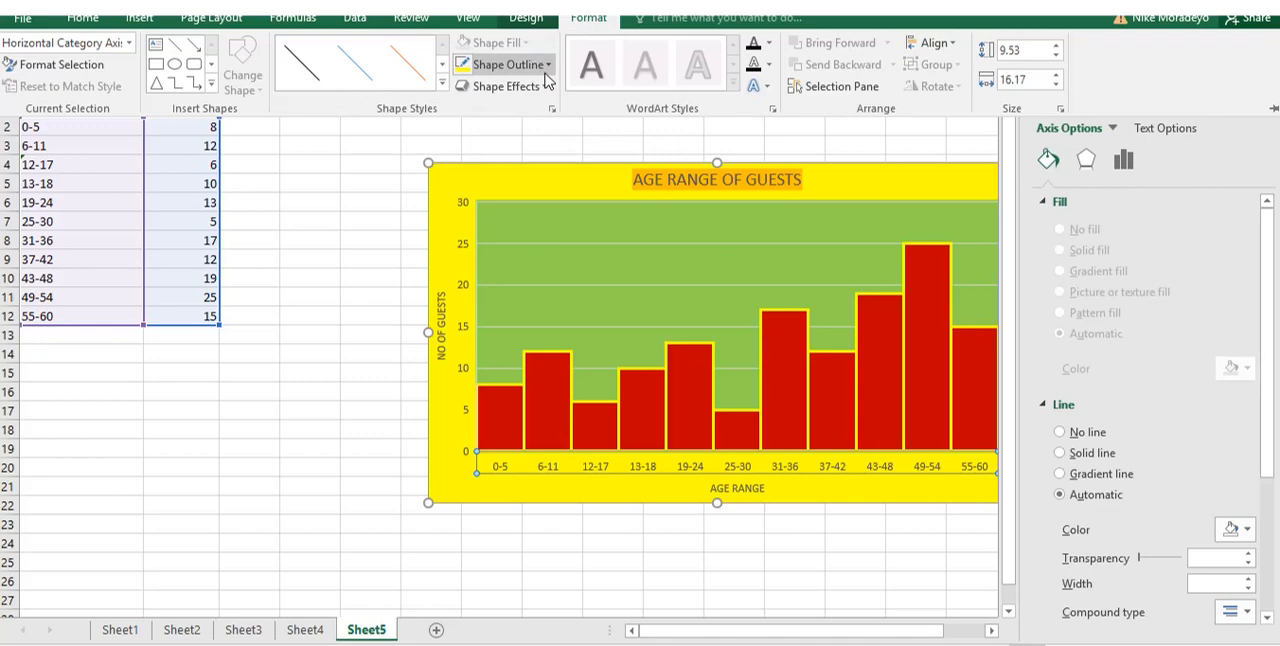
{"action": "left_click", "coordinate": [441, 82]}
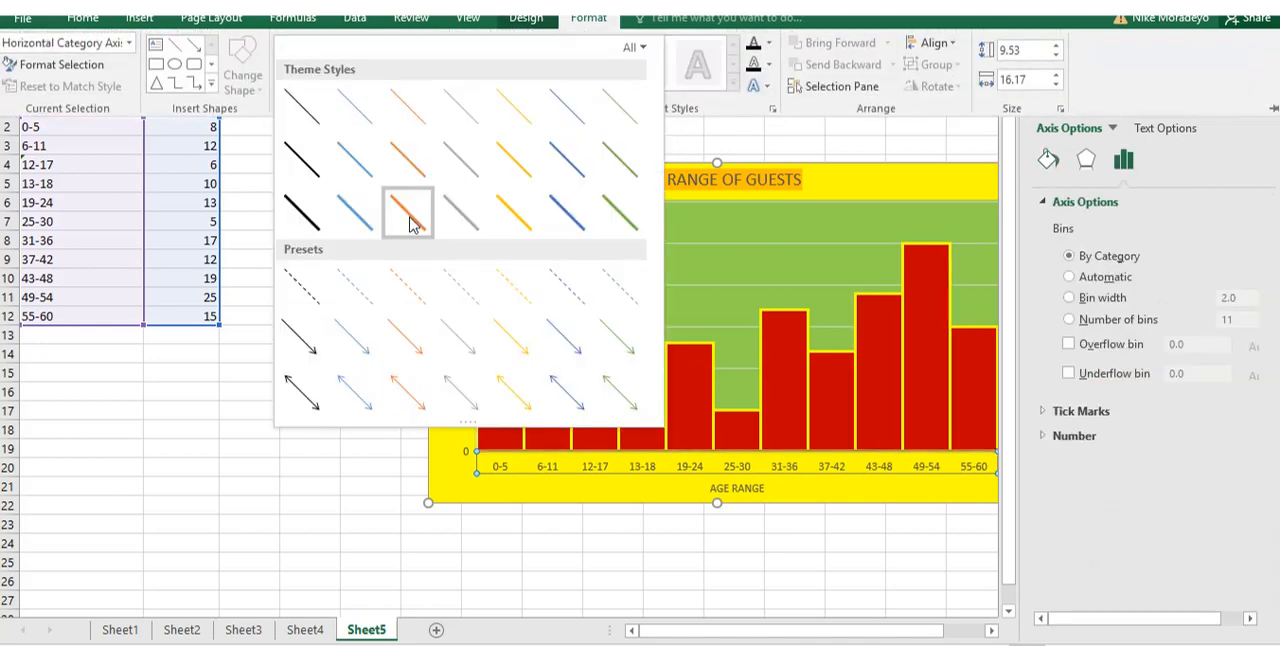
{"action": "left_click", "coordinate": [362, 217]}
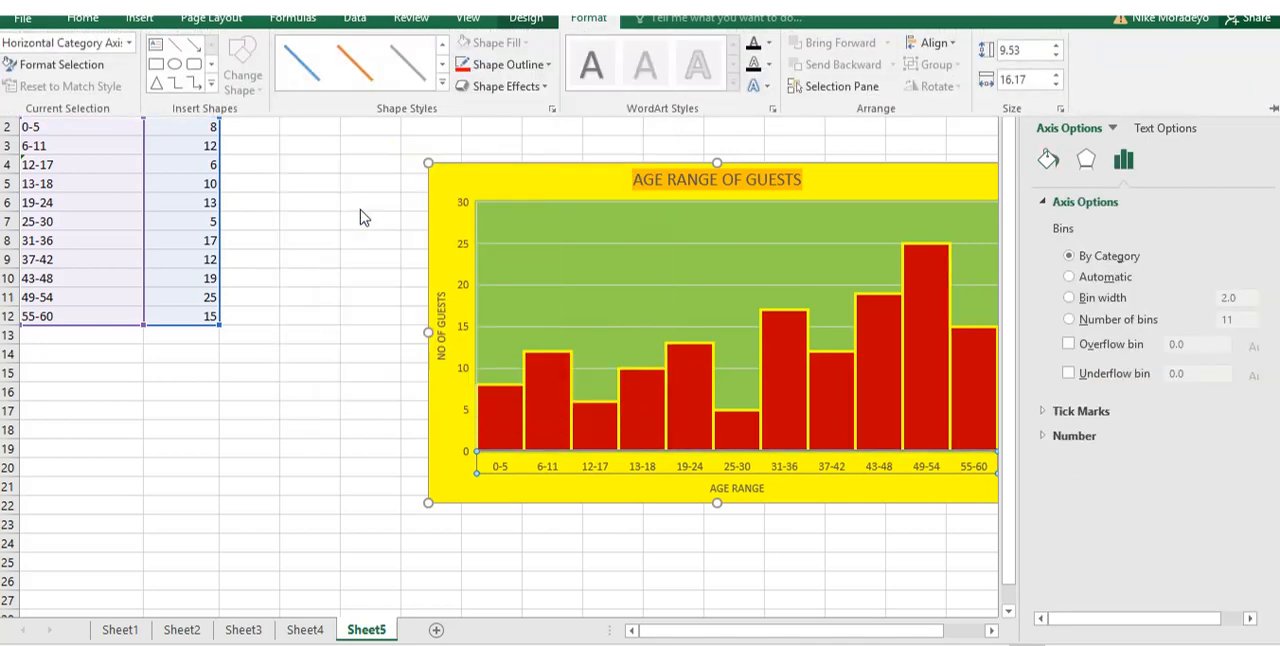
{"action": "left_click", "coordinate": [455, 558]}
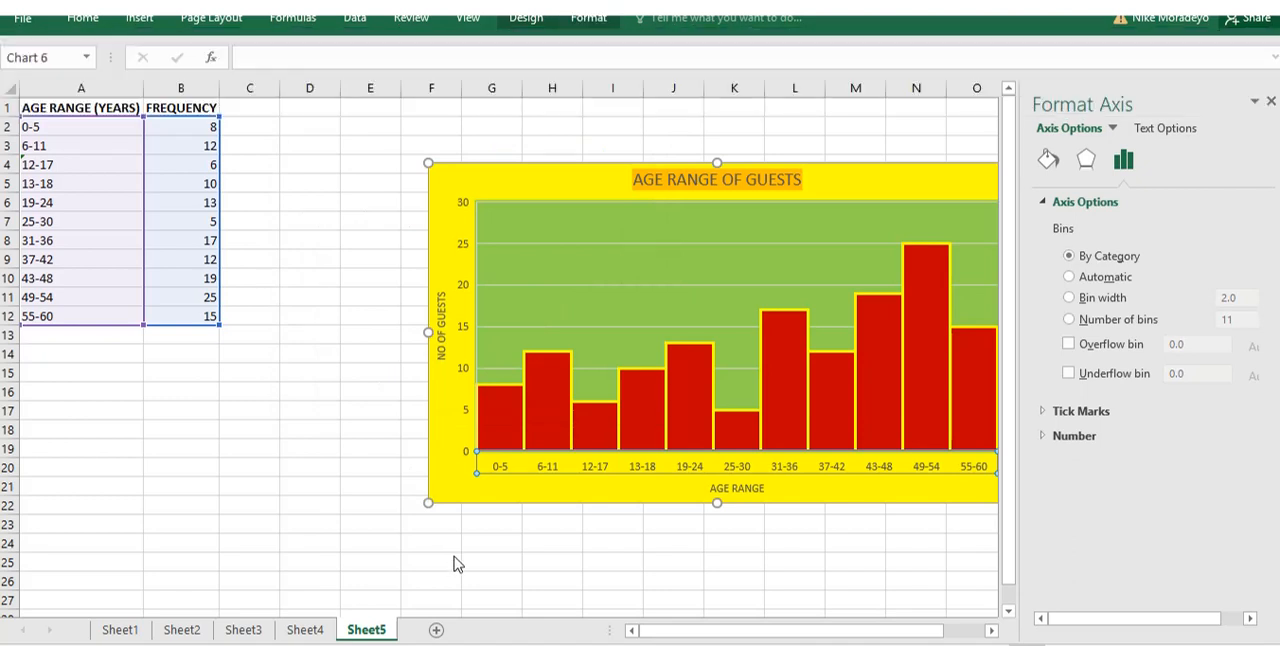
{"action": "left_click", "coordinate": [379, 420]}
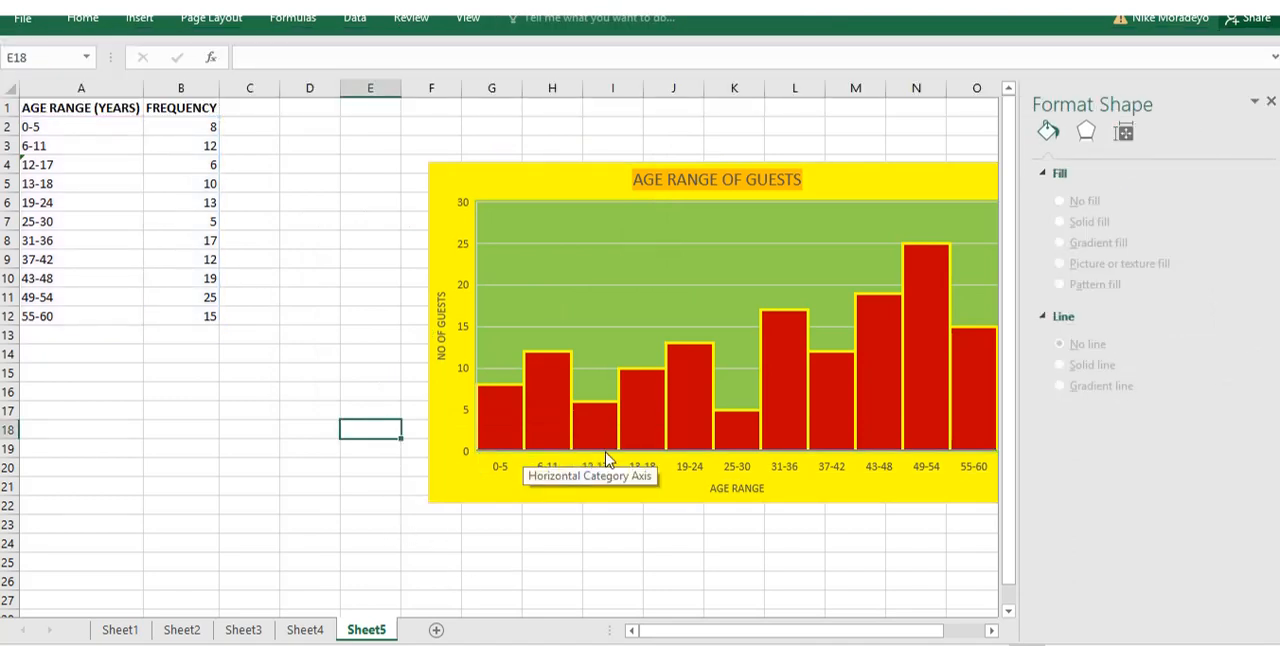
Apply the thick dark blue theme line style, 1.5 wide, to the histogram's vertical value axis.
{"action": "left_click", "coordinate": [456, 265]}
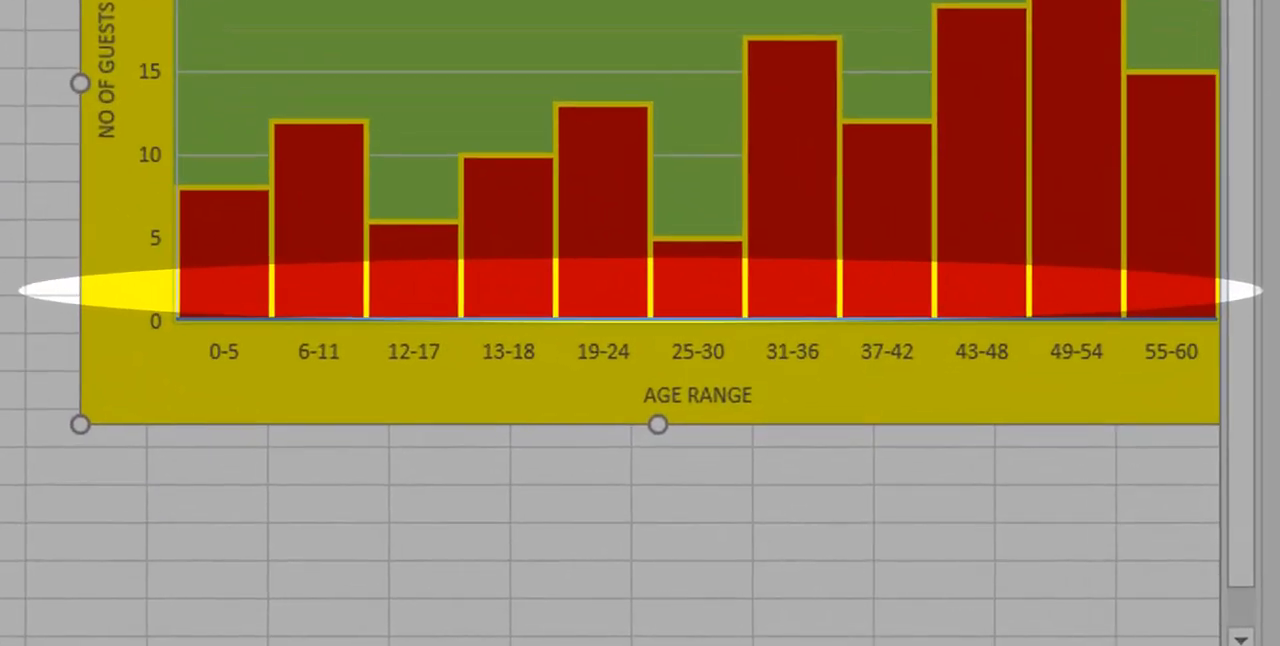
{"action": "left_click", "coordinate": [151, 155]}
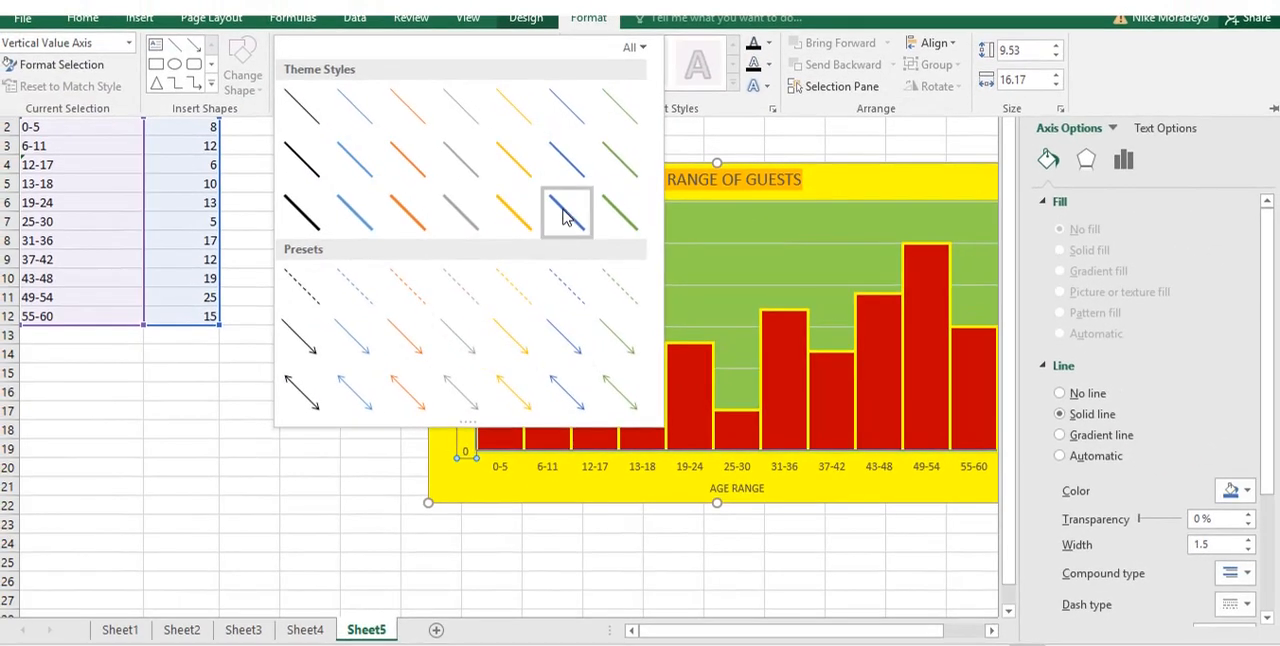
{"action": "left_click", "coordinate": [565, 215]}
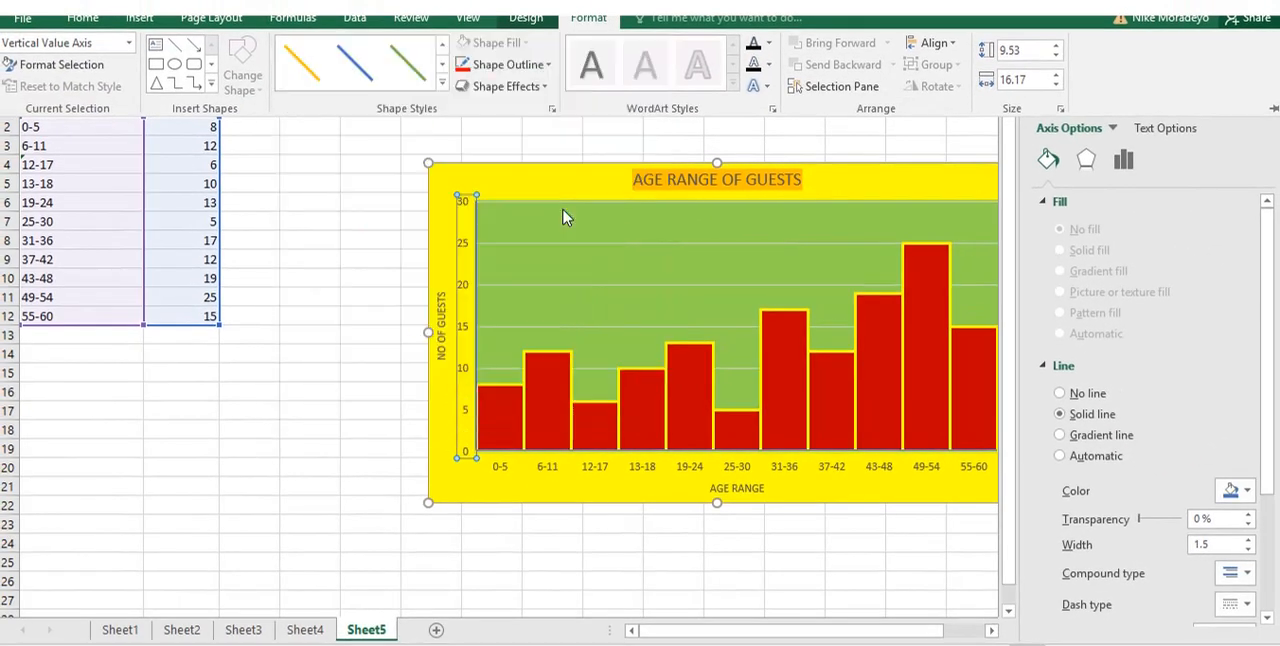
{"action": "left_click", "coordinate": [519, 562]}
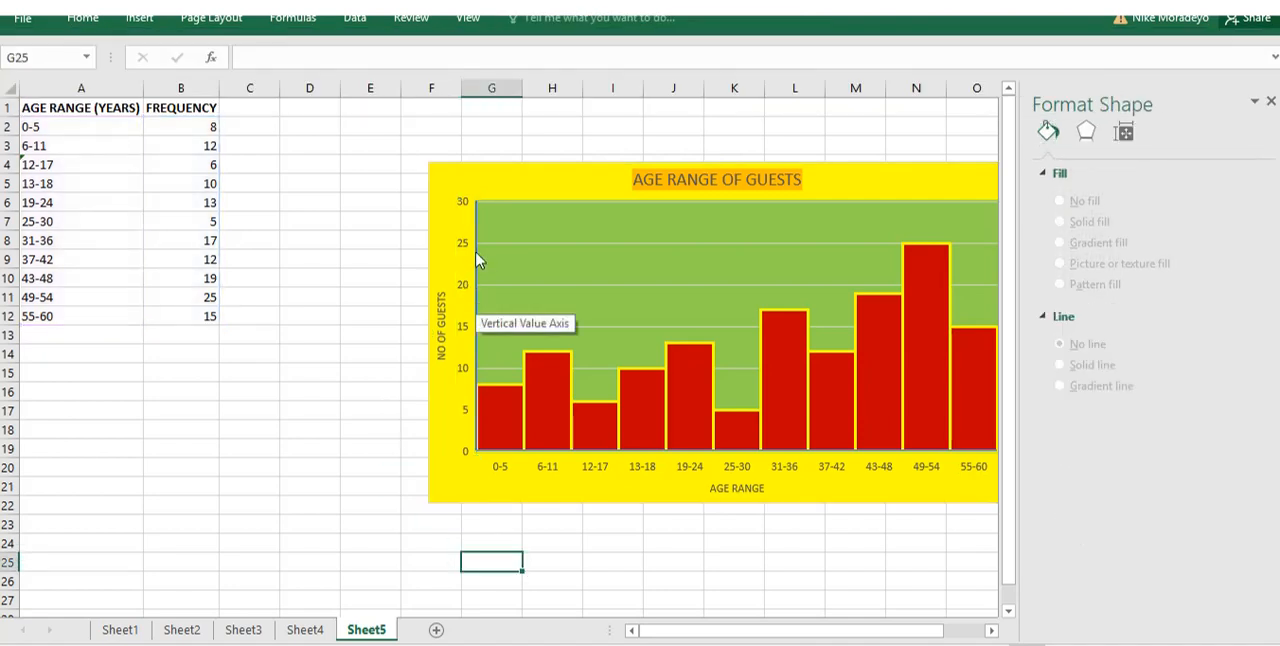
{"action": "left_click", "coordinate": [794, 562]}
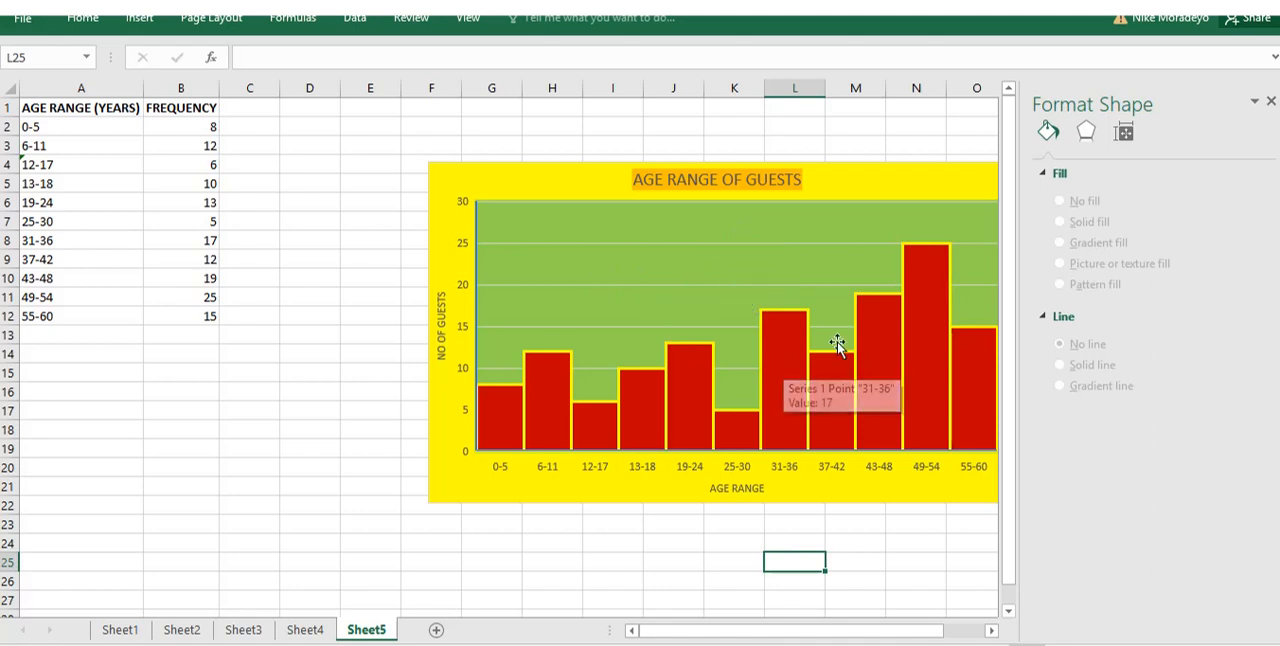
Change the plot area's fill to a pattern fill with the first, sparsely dotted pattern.
{"action": "left_click", "coordinate": [753, 250]}
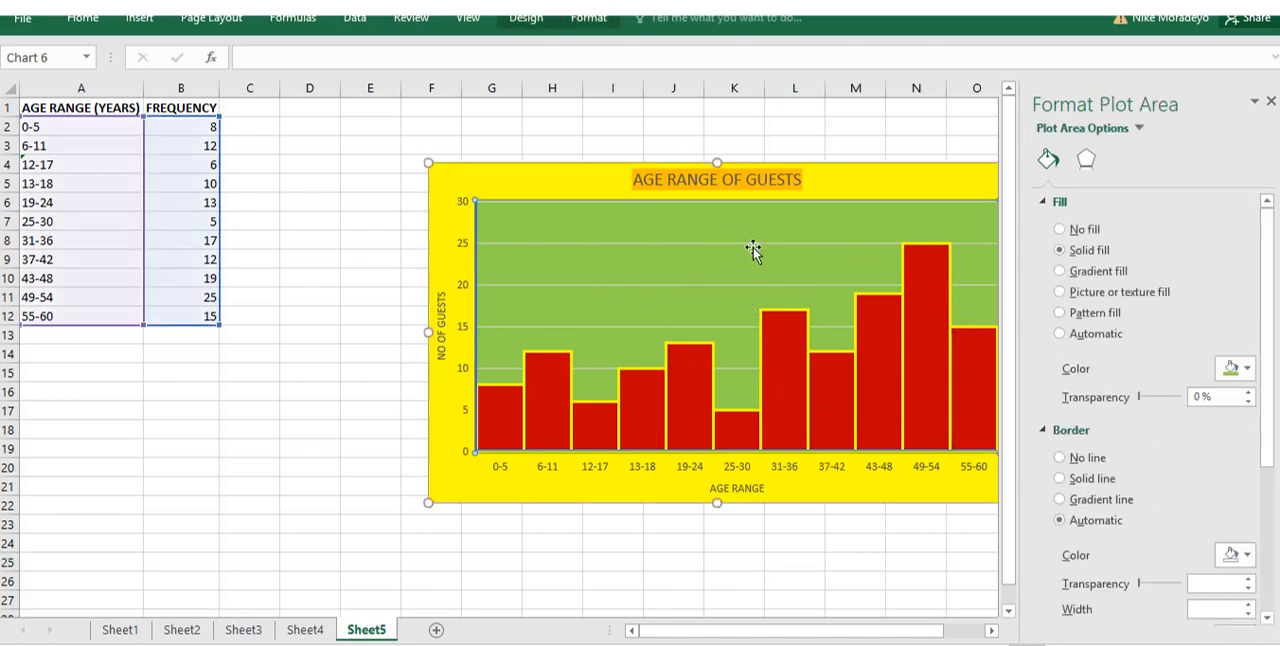
{"action": "left_click", "coordinate": [1059, 313]}
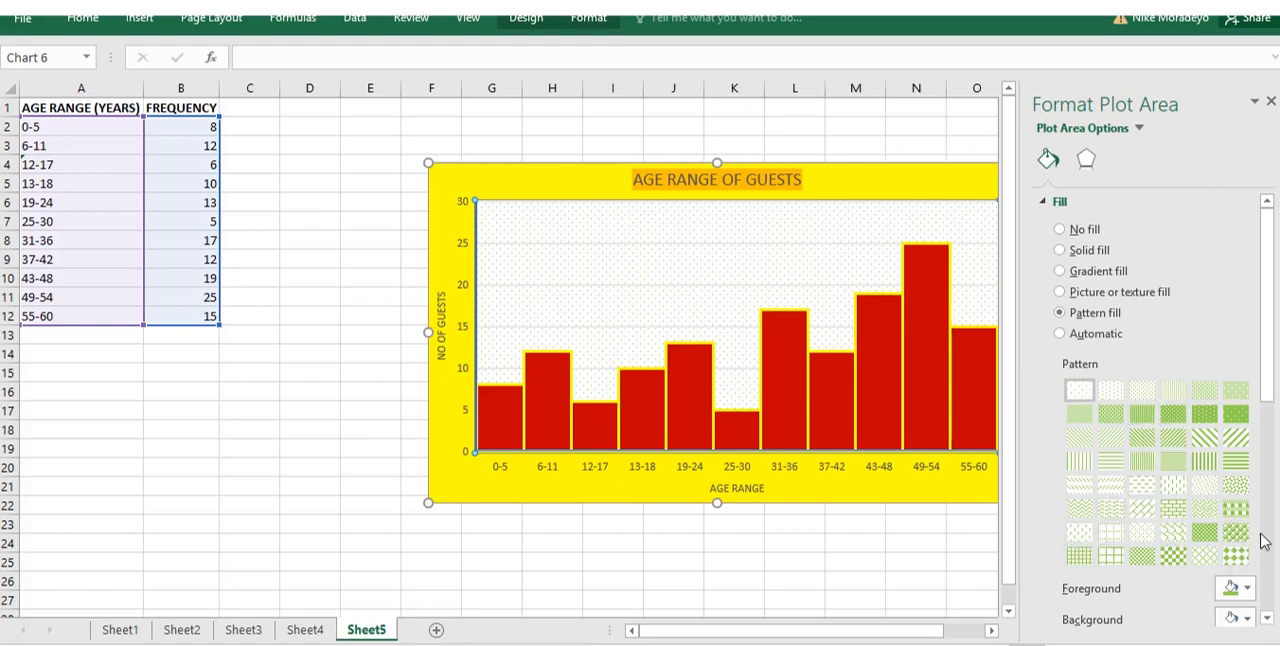
Try several patterns for the plot area's fill and settle on the dark horizontal stripes pattern.
{"action": "left_click", "coordinate": [1173, 511]}
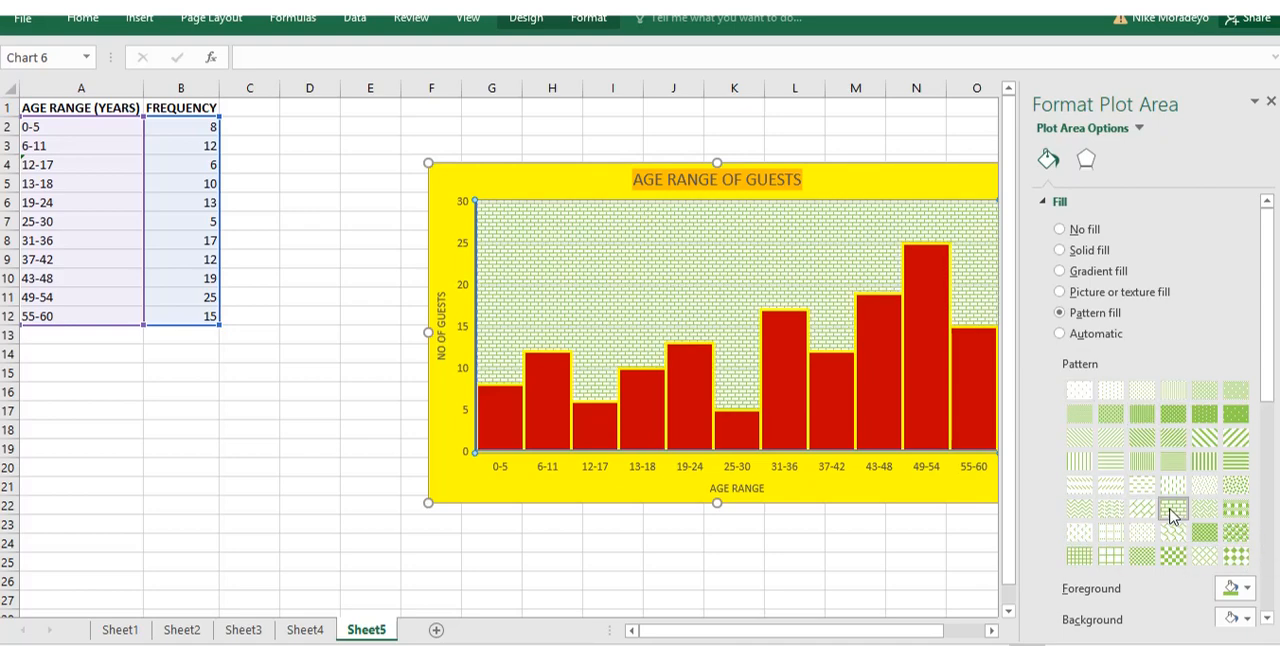
{"action": "left_click", "coordinate": [1146, 467]}
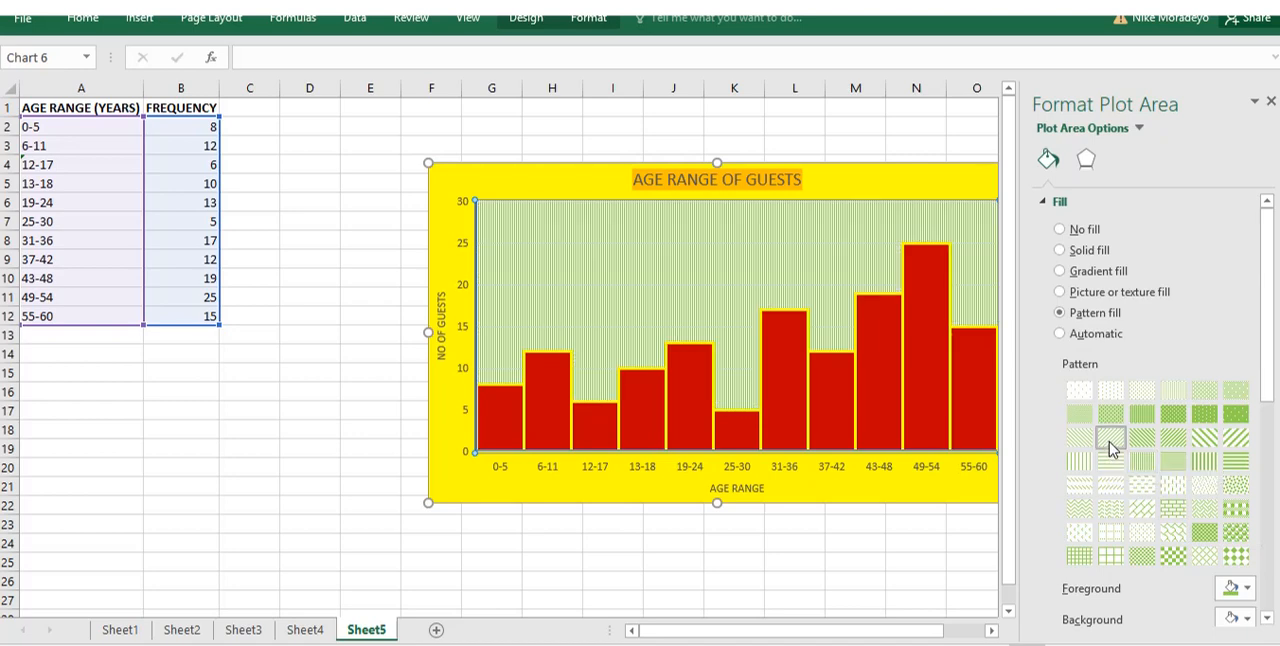
{"action": "left_click", "coordinate": [1110, 440]}
{"action": "left_click", "coordinate": [1233, 489]}
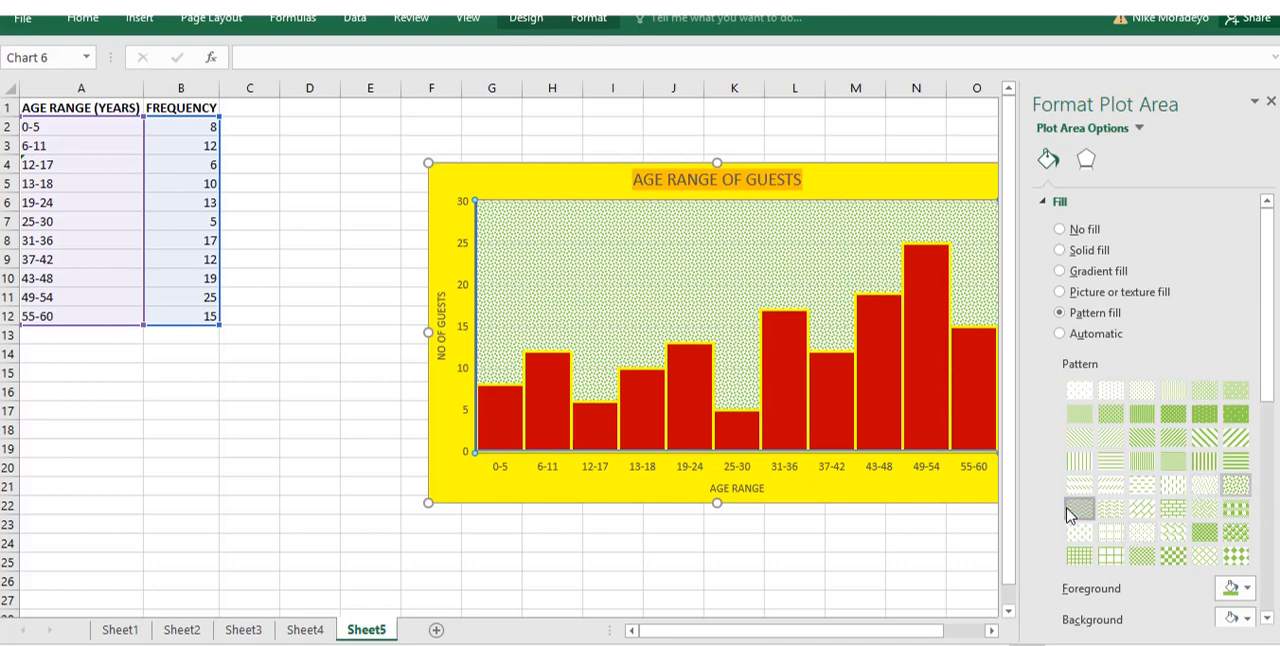
{"action": "left_click", "coordinate": [1071, 512]}
{"action": "left_click", "coordinate": [1080, 530]}
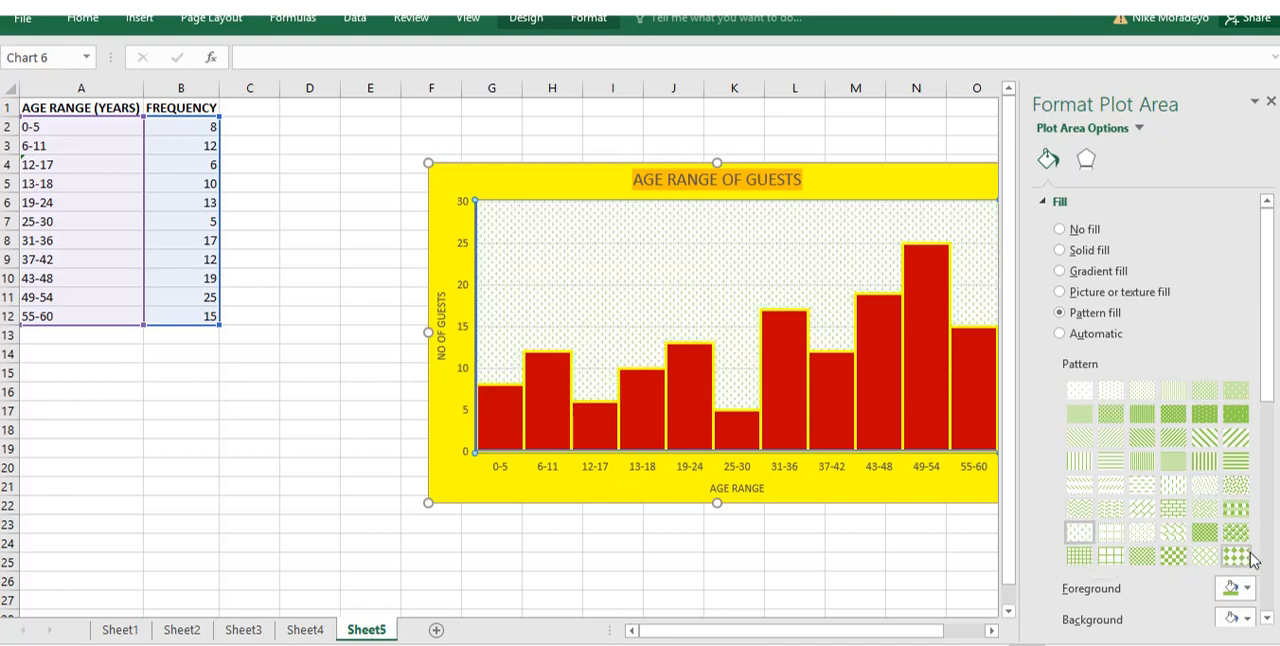
{"action": "left_click", "coordinate": [1141, 556]}
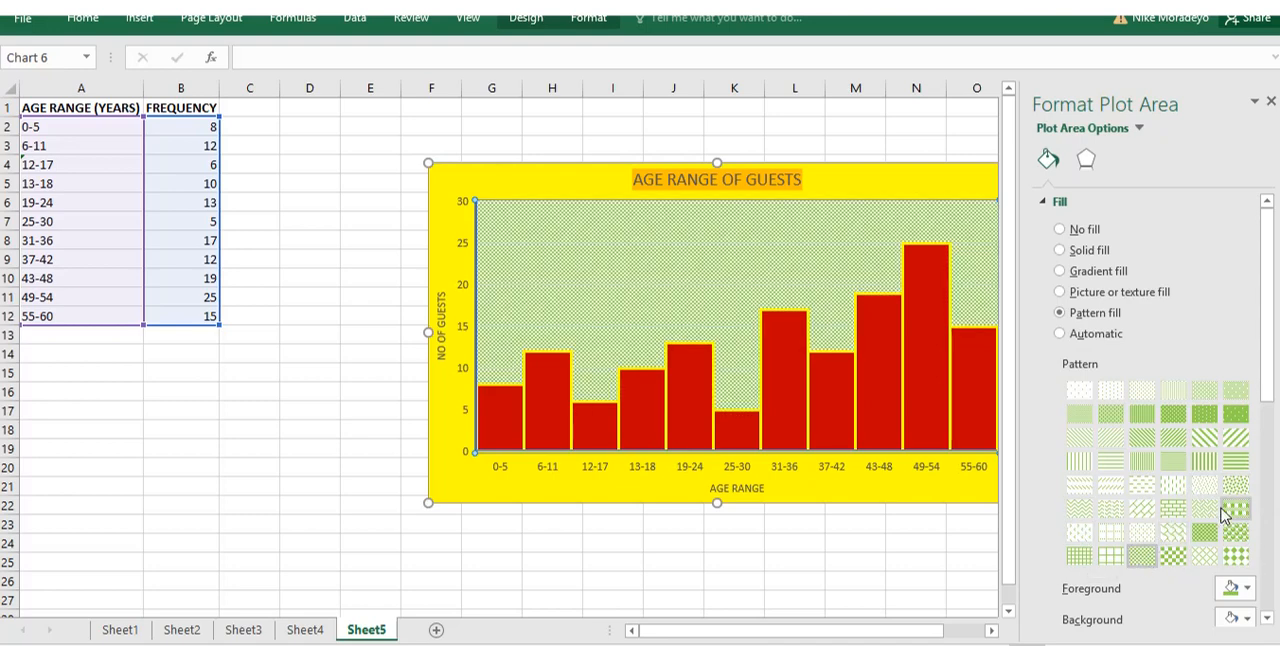
{"action": "left_click", "coordinate": [1236, 463]}
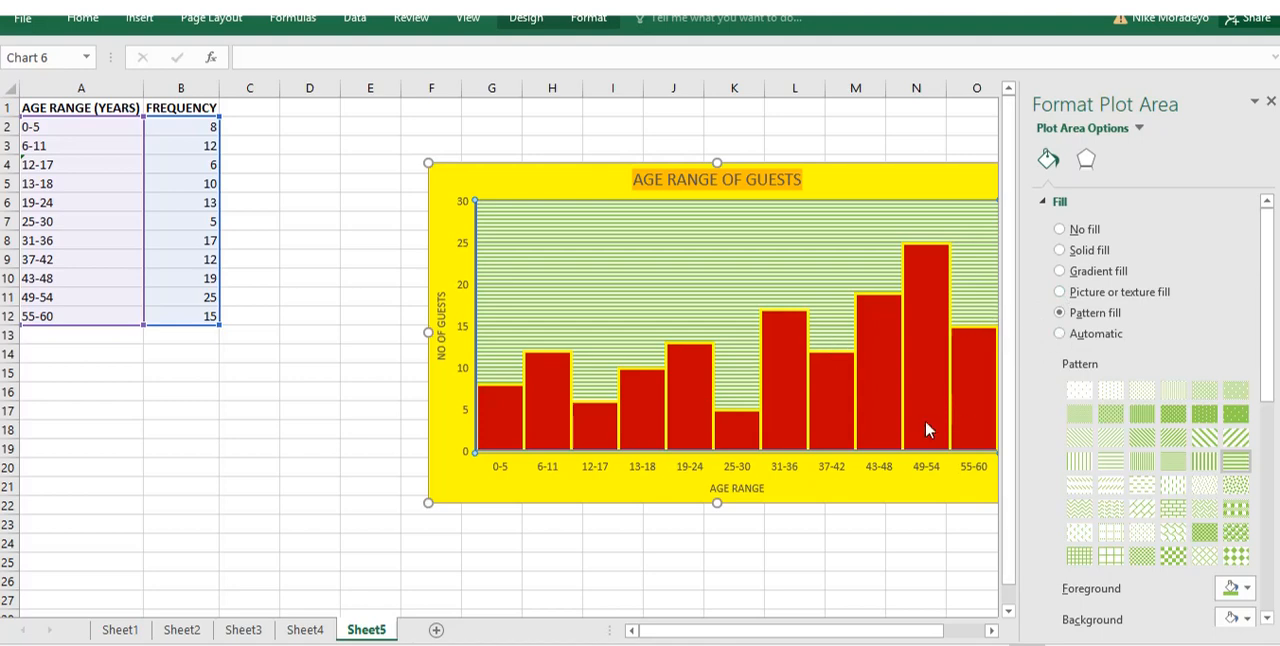
Change the histogram bars' fill to a red pattern fill, trying several patterns and settling on the small checkerboard.
{"action": "left_click", "coordinate": [690, 412]}
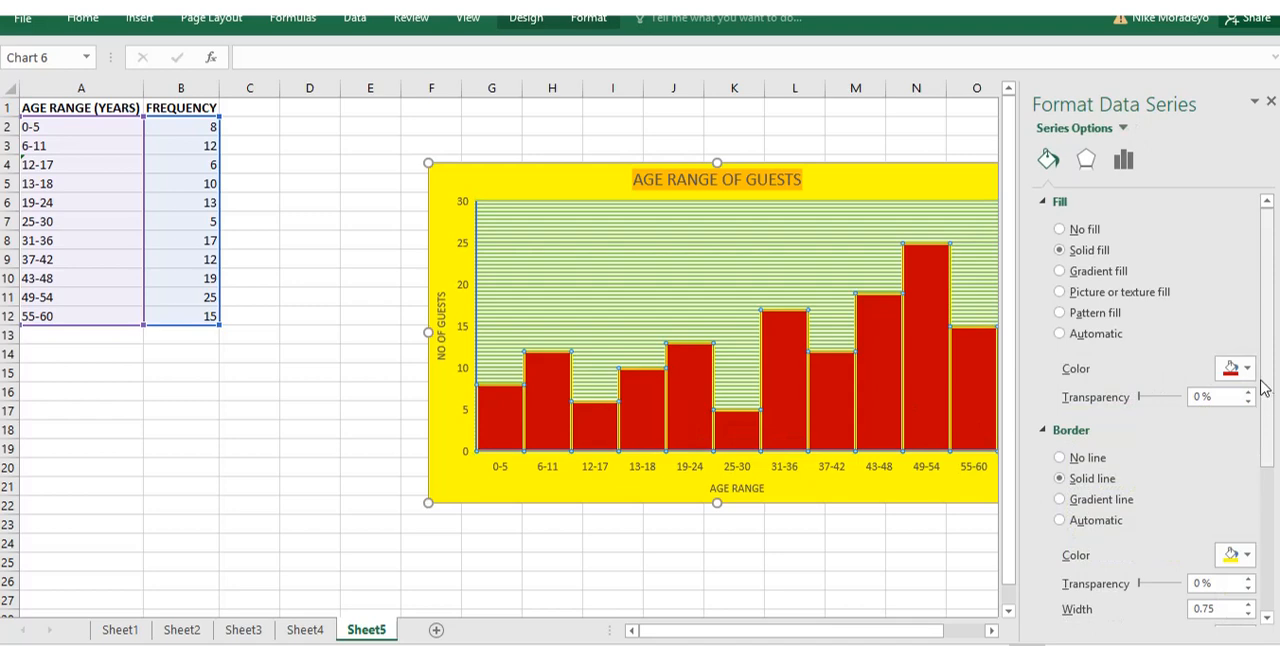
{"action": "left_click", "coordinate": [1060, 314]}
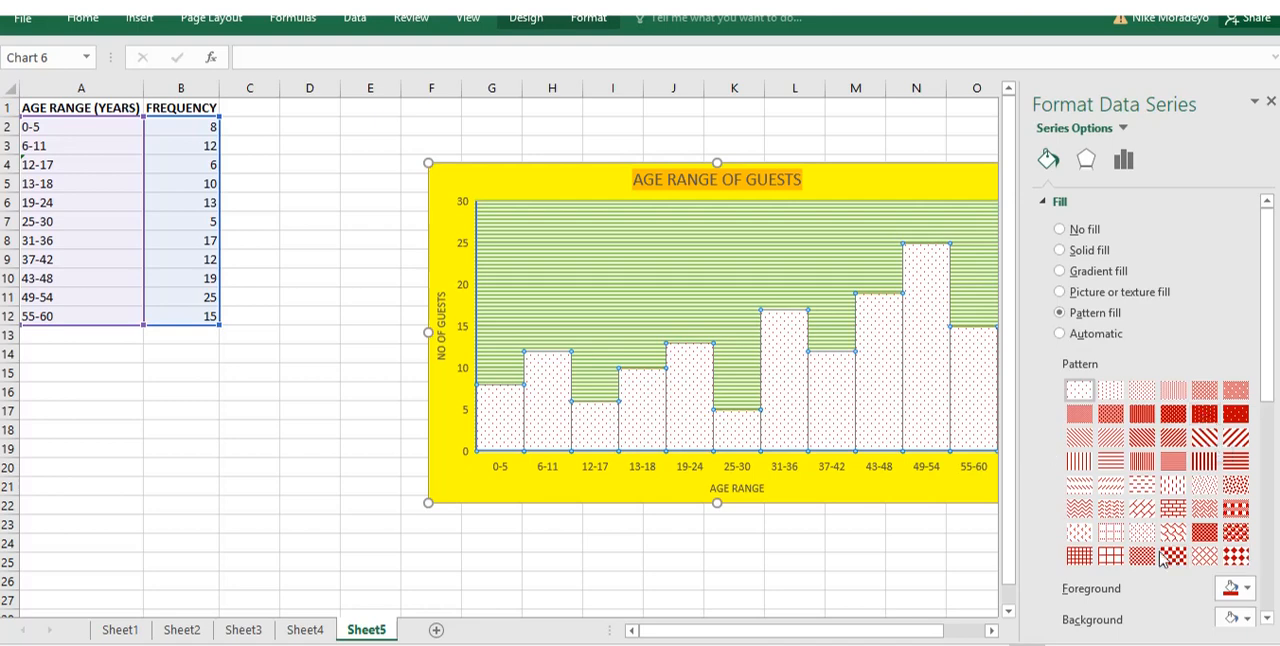
{"action": "left_click", "coordinate": [1206, 536]}
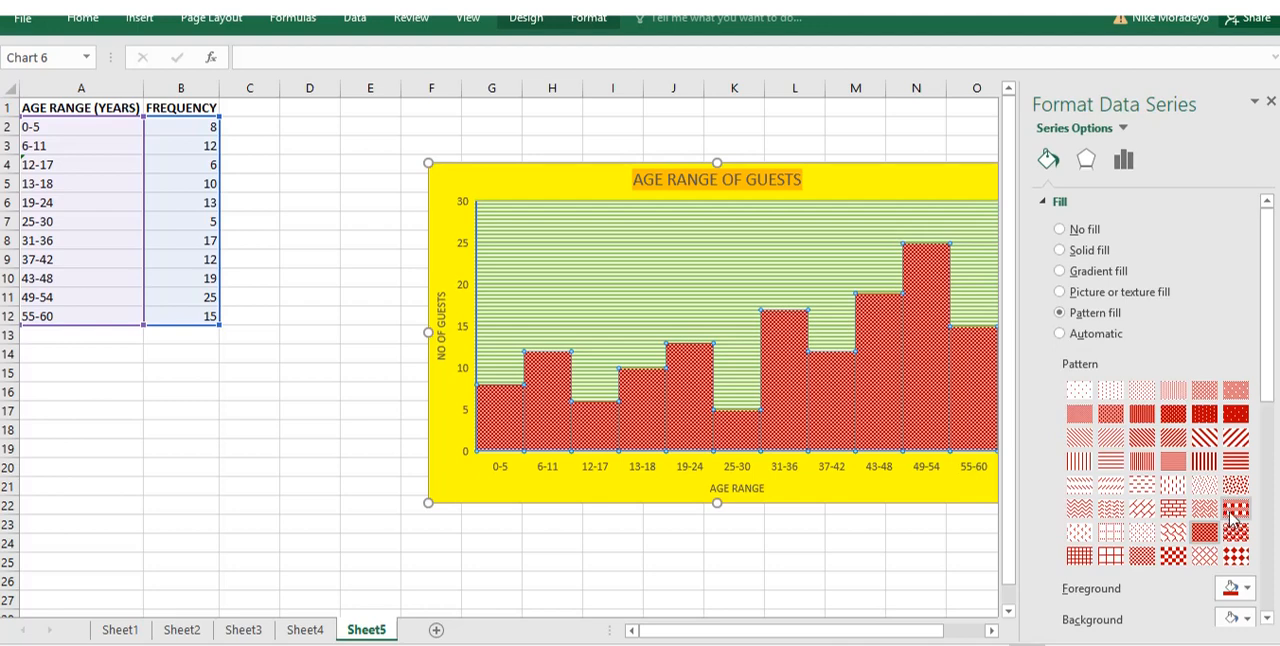
{"action": "left_click", "coordinate": [1234, 512]}
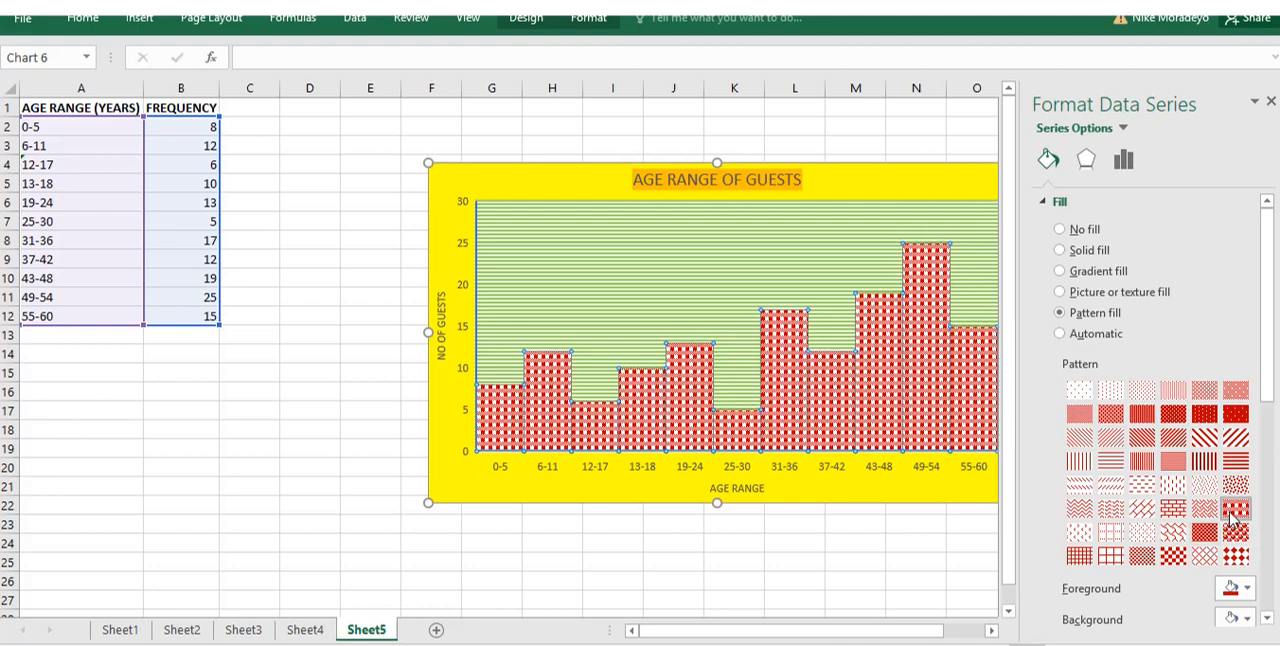
{"action": "left_click", "coordinate": [1236, 486]}
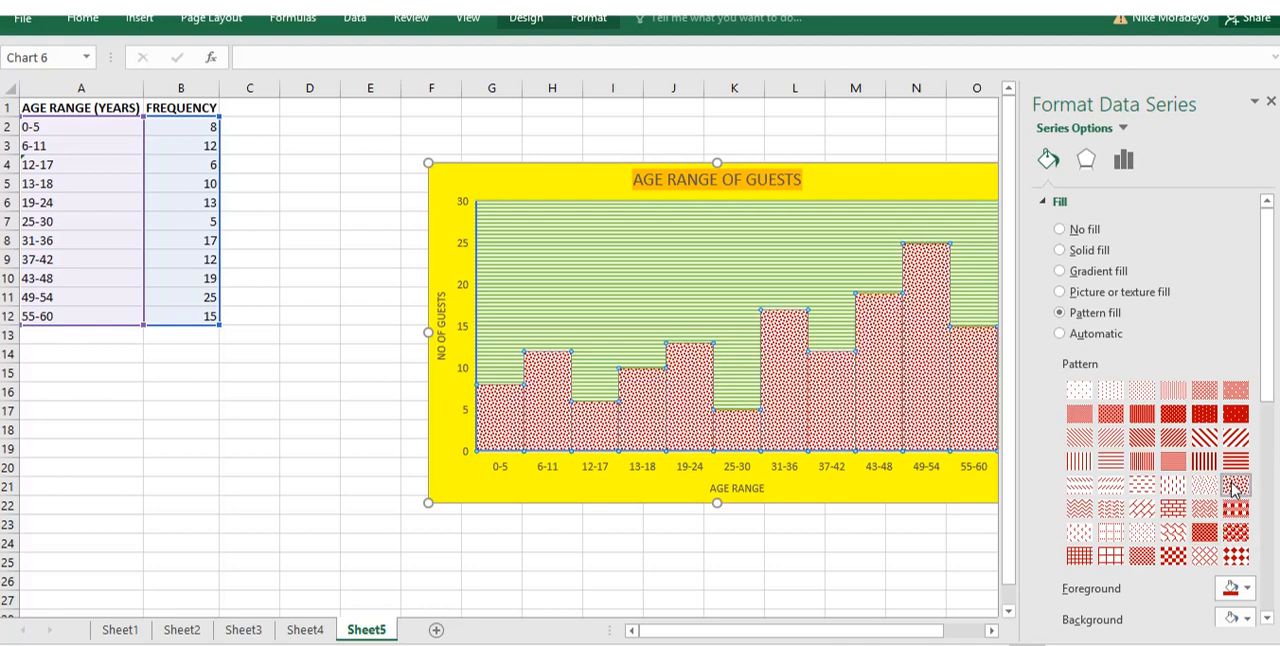
{"action": "left_click", "coordinate": [1206, 486]}
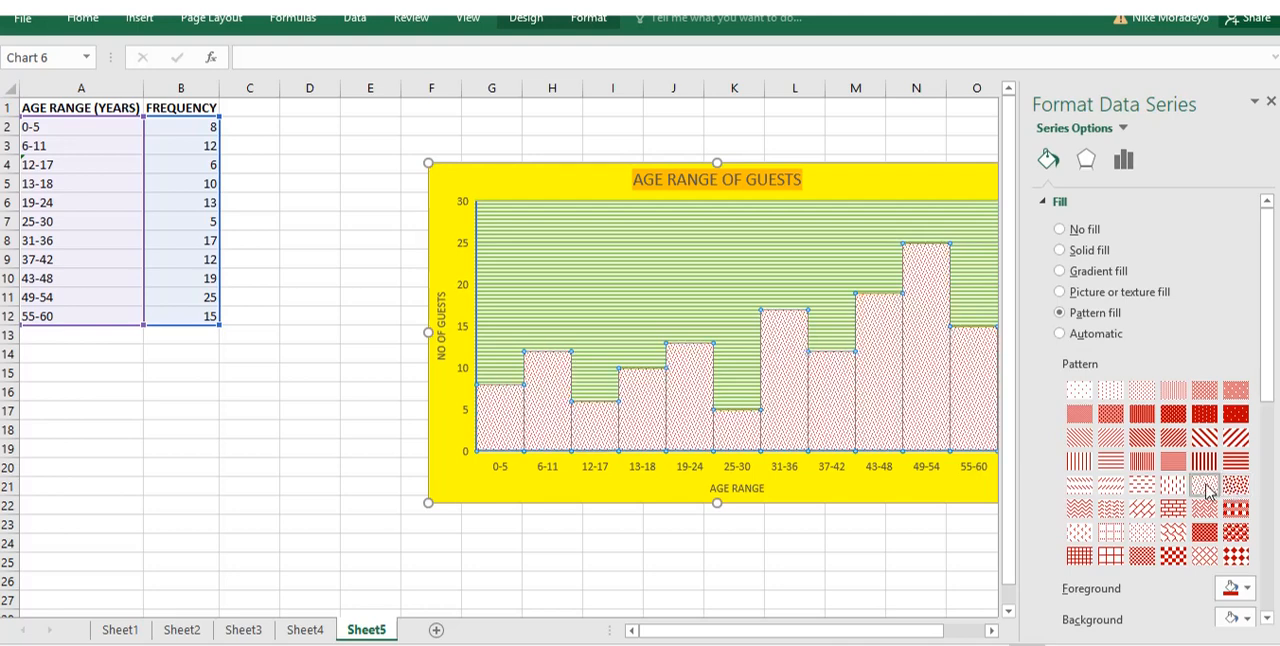
{"action": "left_click", "coordinate": [1110, 556]}
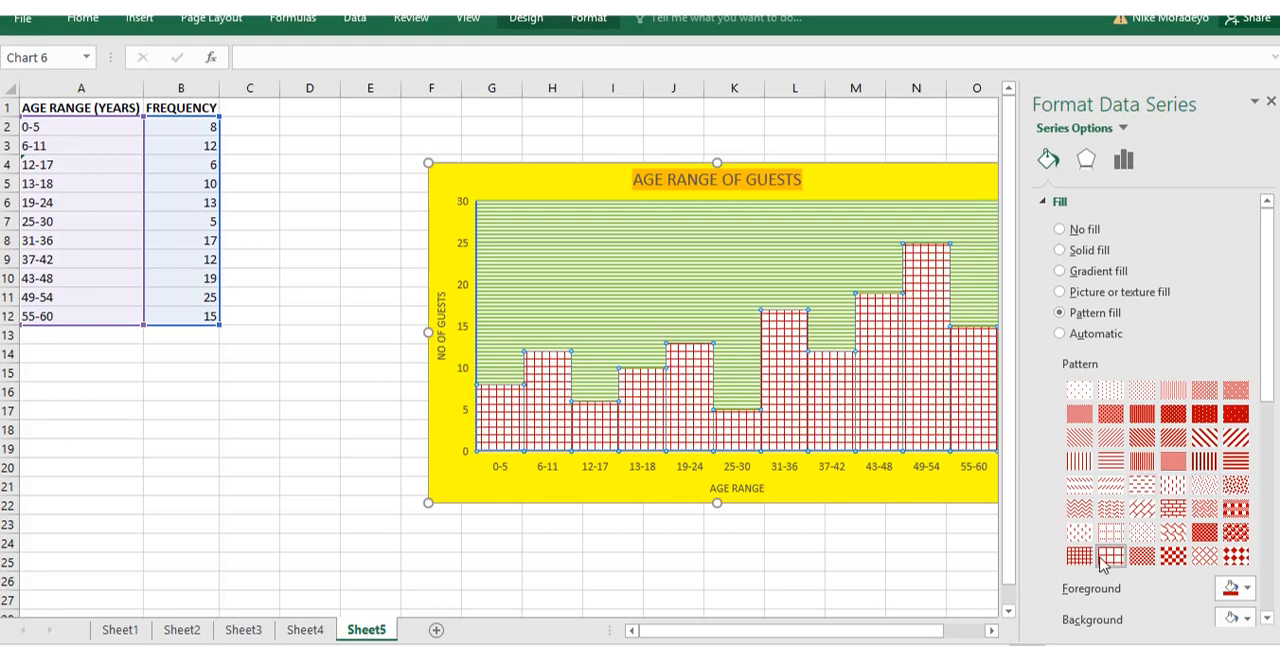
{"action": "left_click", "coordinate": [1236, 556]}
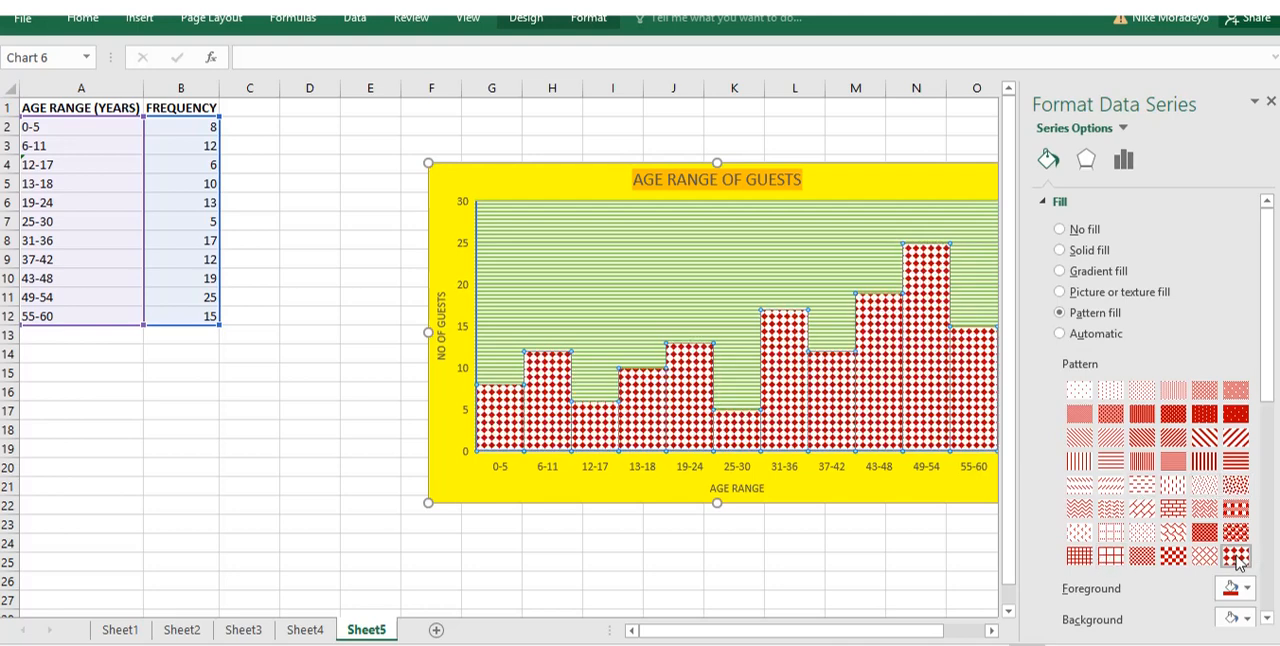
{"action": "left_click", "coordinate": [1142, 556]}
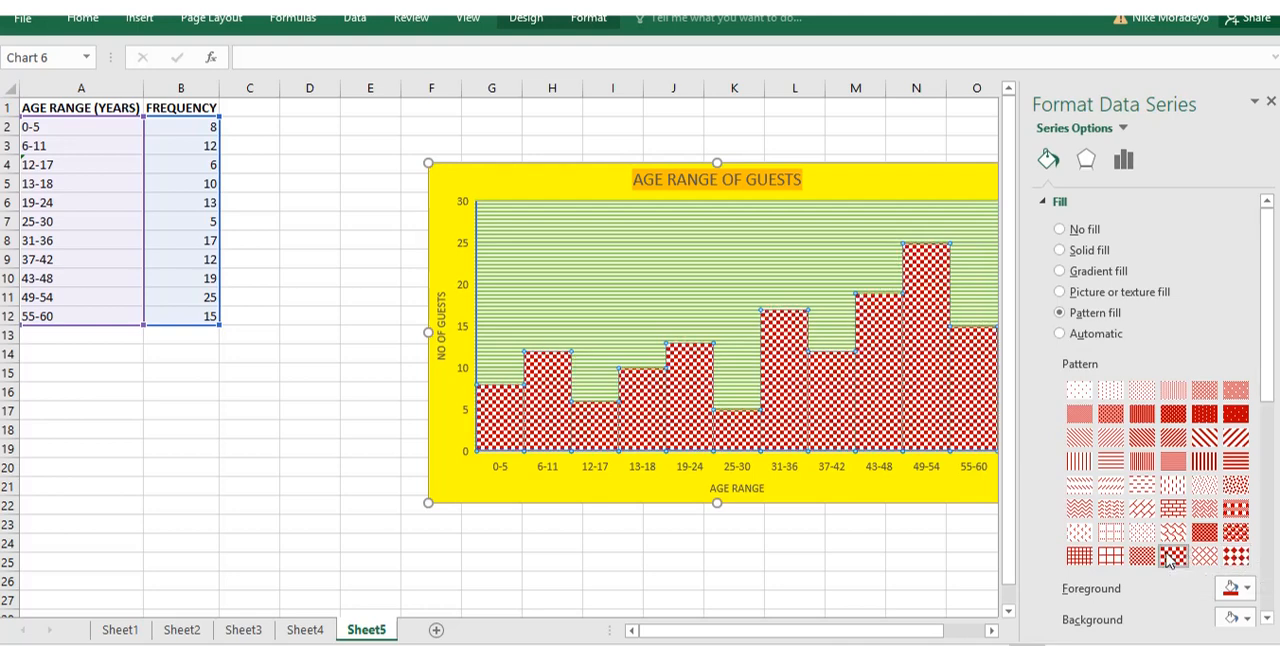
{"action": "left_click", "coordinate": [925, 576]}
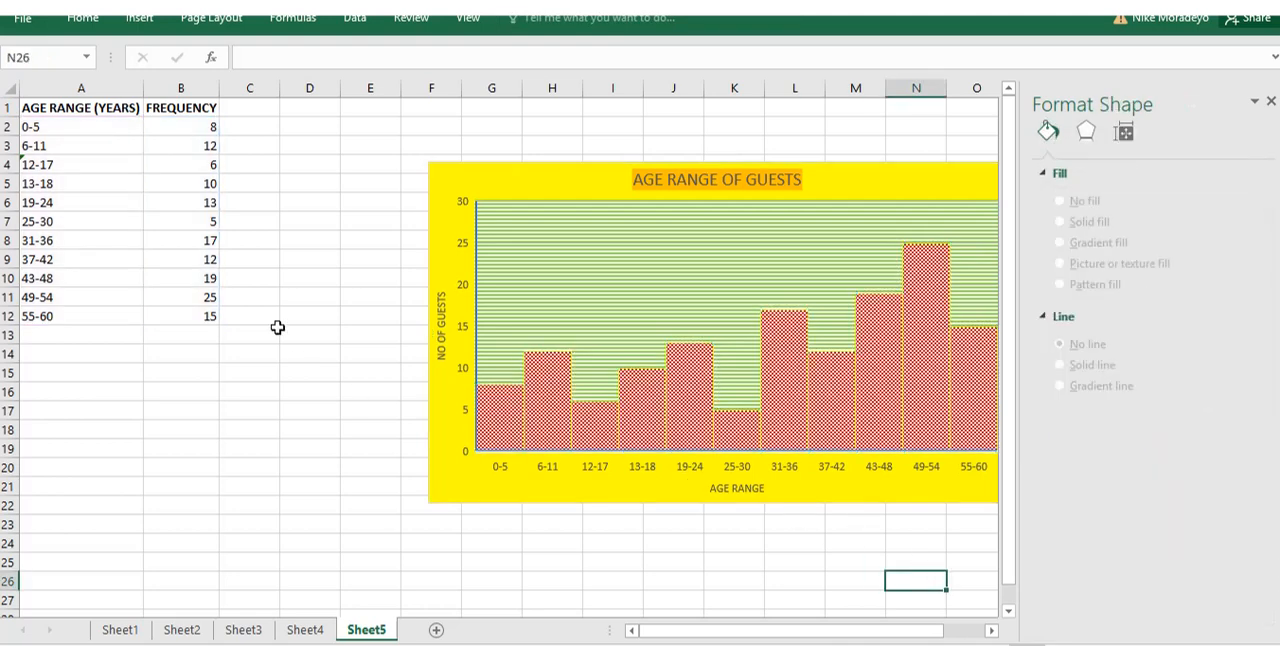
{"action": "left_click", "coordinate": [558, 358]}
{"action": "left_click", "coordinate": [558, 358]}
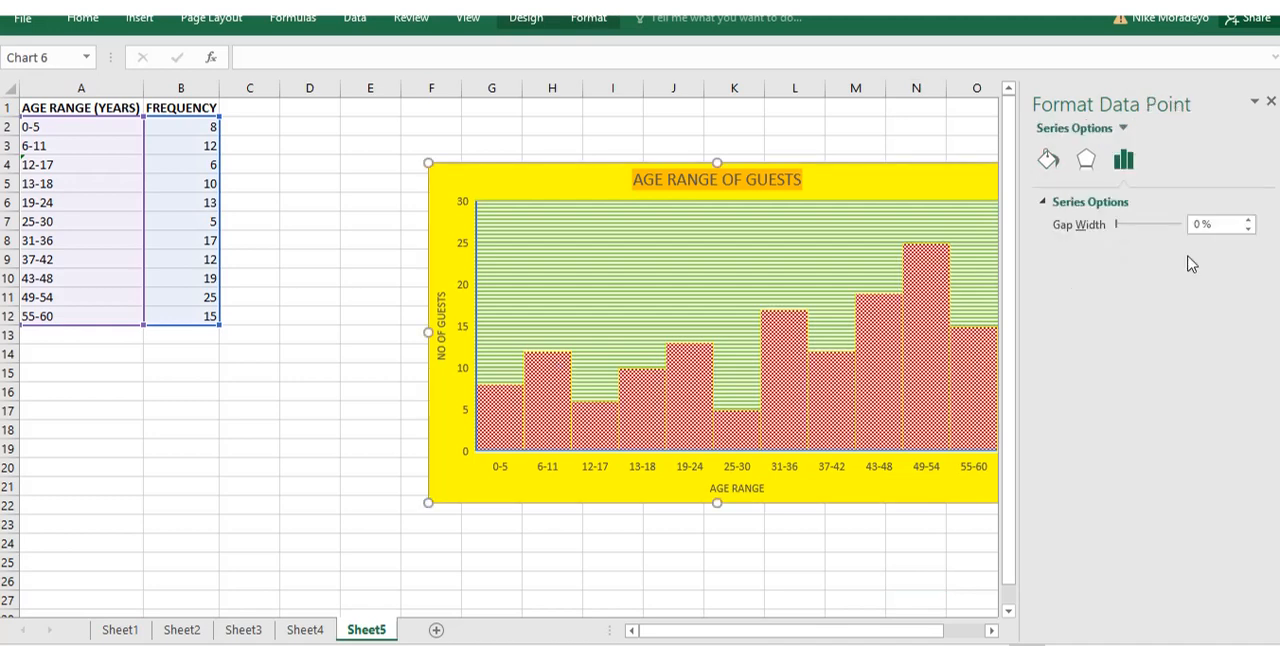
{"action": "left_click", "coordinate": [590, 21]}
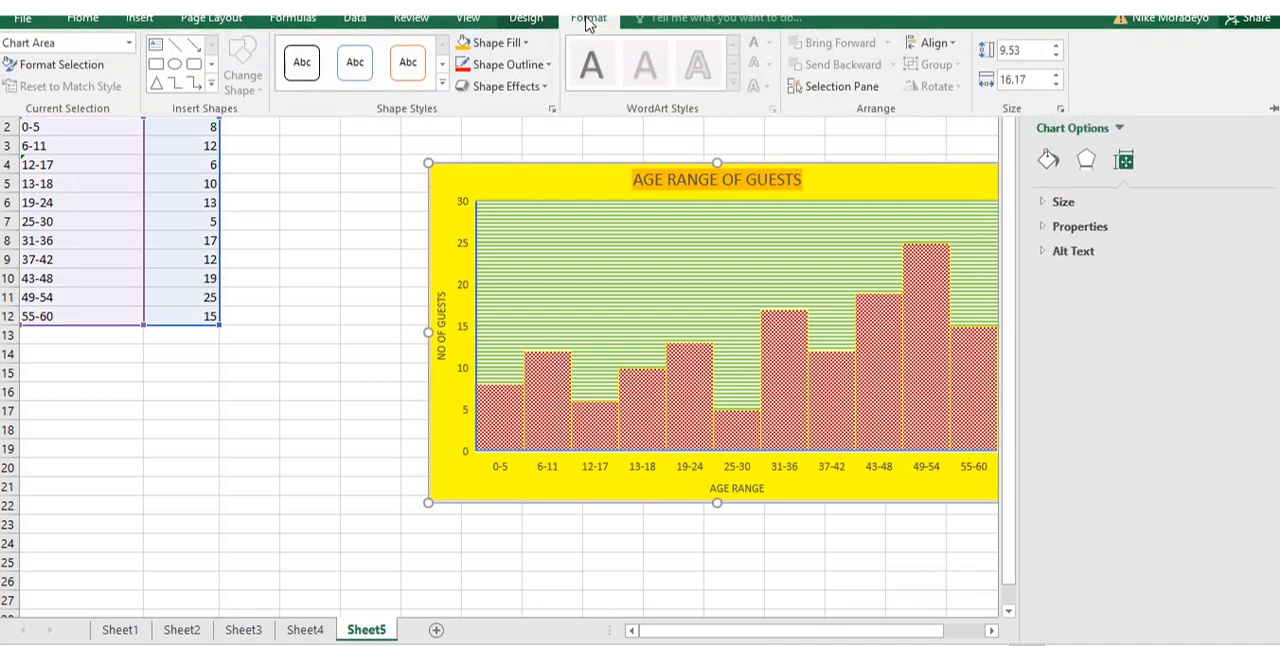
{"action": "left_click", "coordinate": [547, 66]}
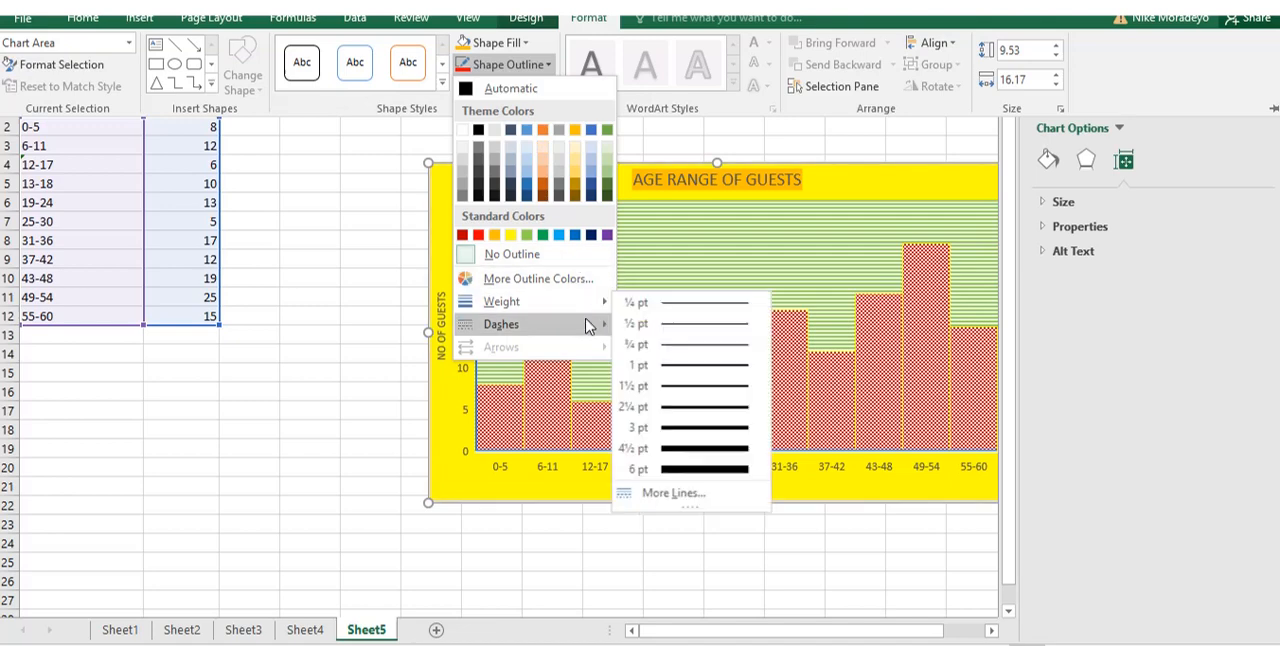
{"action": "mouse_move", "coordinate": [596, 330]}
{"action": "mouse_move", "coordinate": [605, 307]}
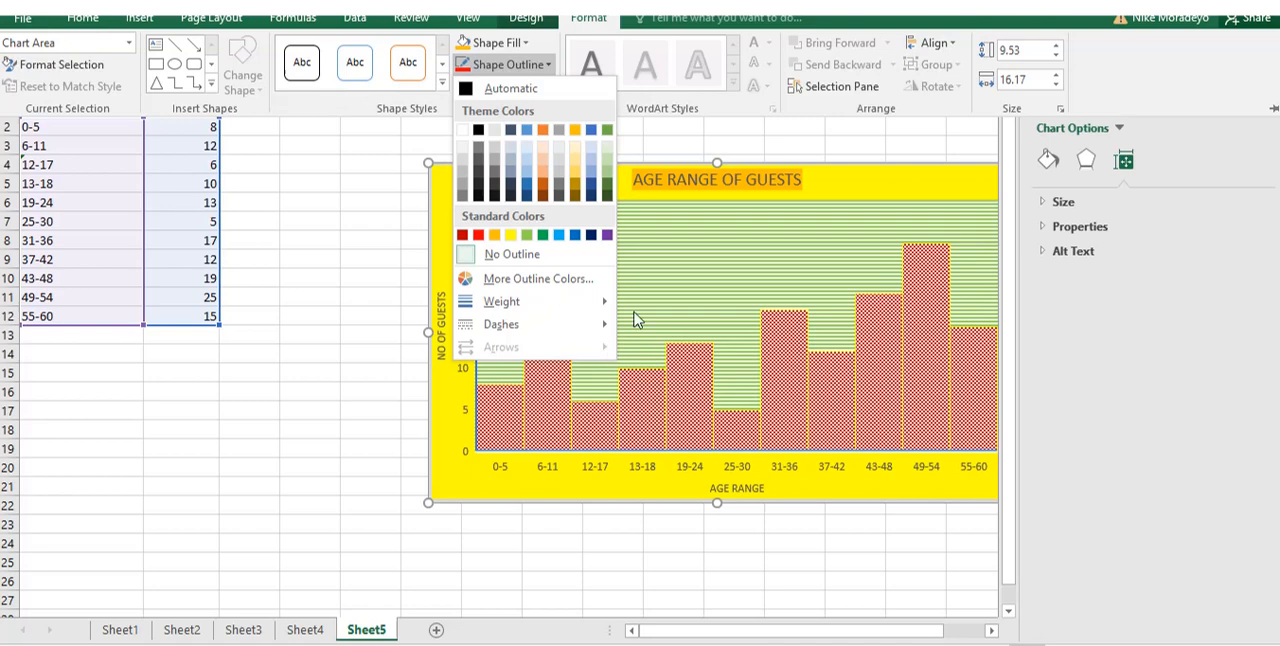
Apply a blue glow and the left-side inner shadow preset to the histogram bars.
{"action": "left_click", "coordinate": [546, 88]}
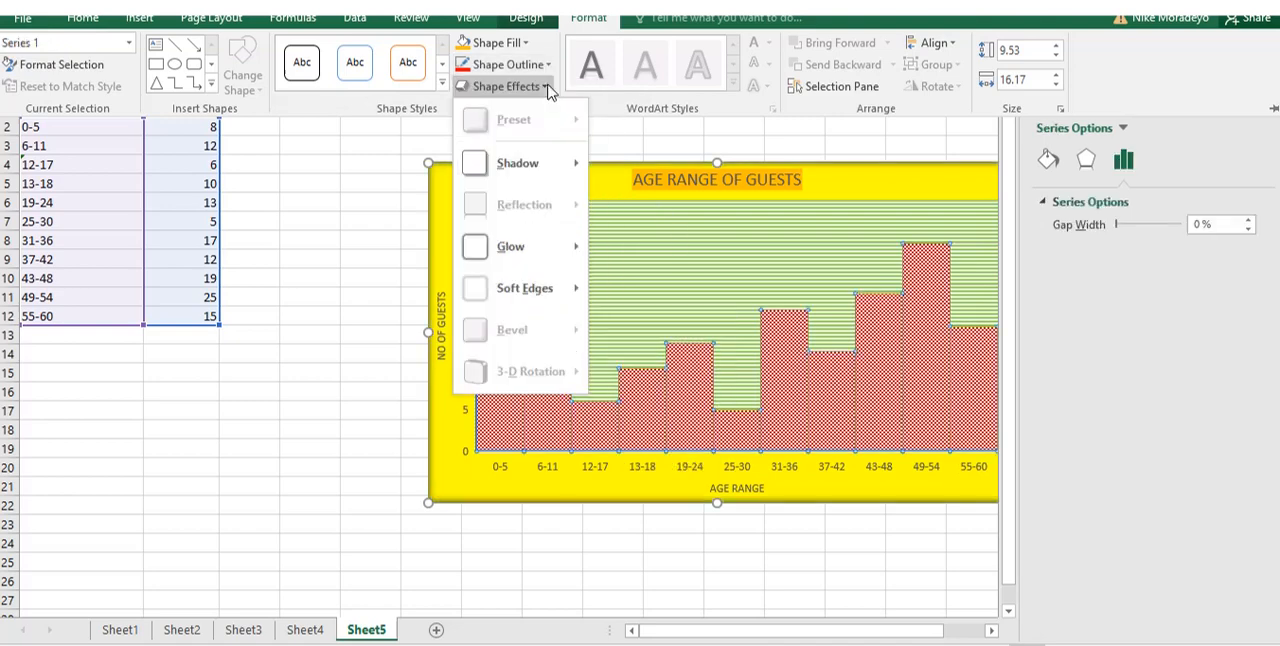
{"action": "mouse_move", "coordinate": [515, 246]}
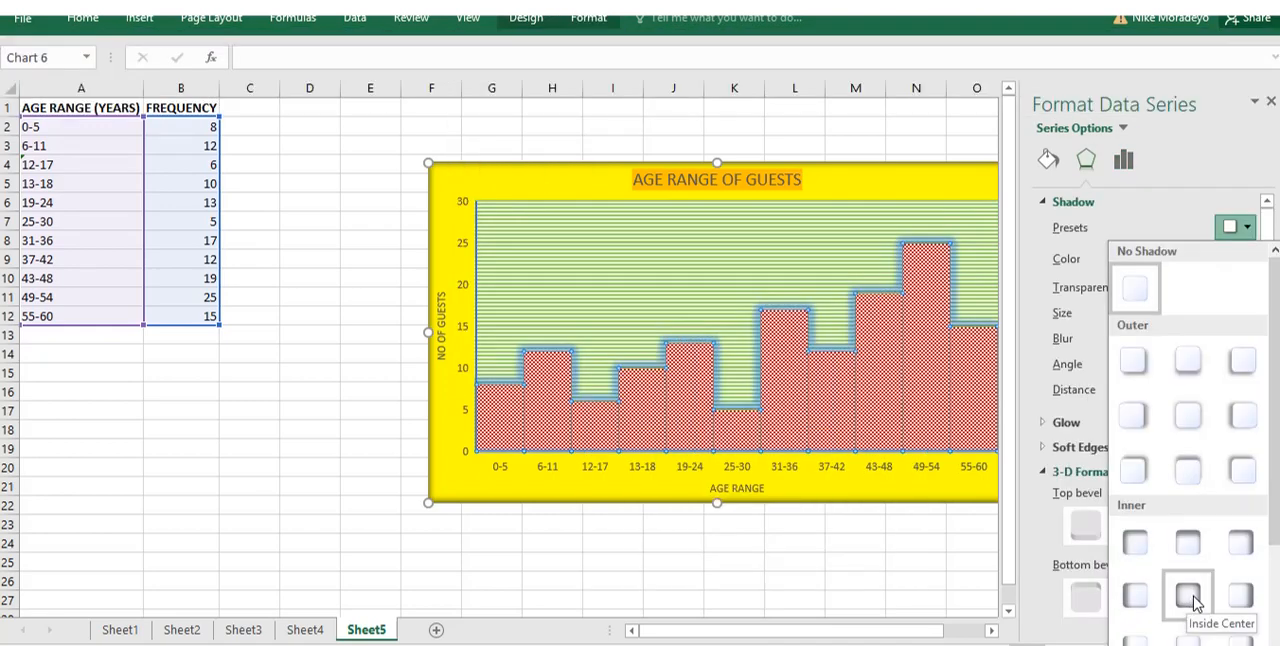
{"action": "left_click", "coordinate": [1192, 598]}
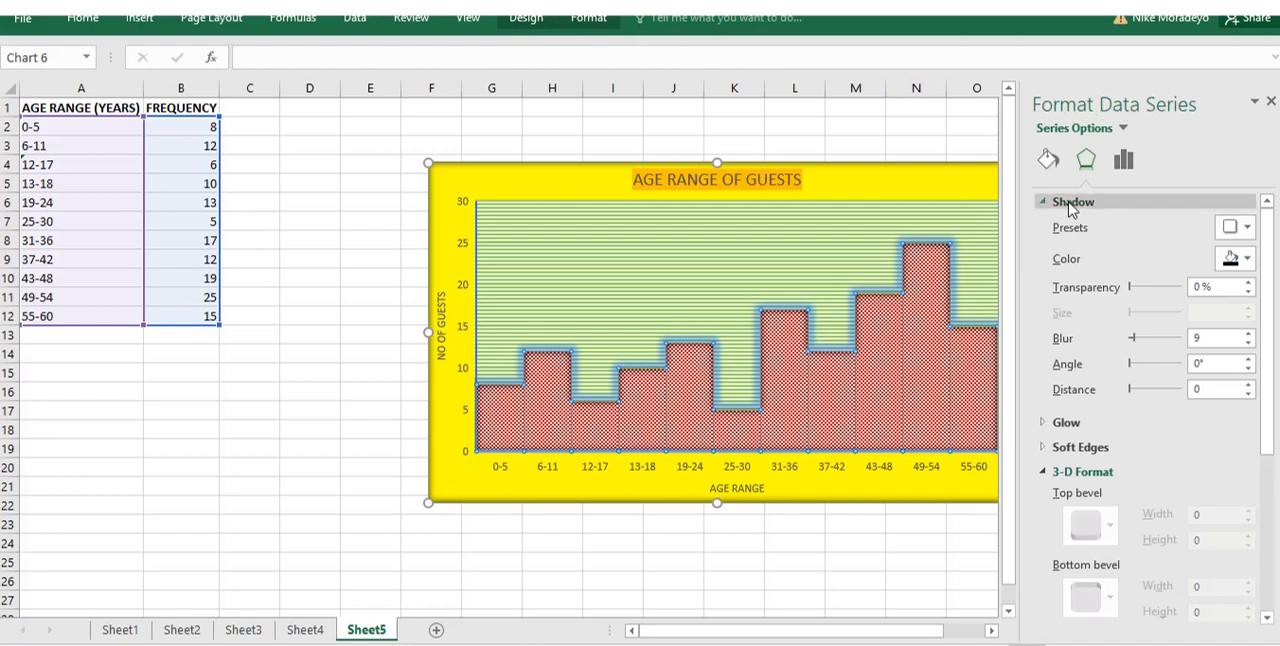
{"action": "left_click", "coordinate": [1246, 230]}
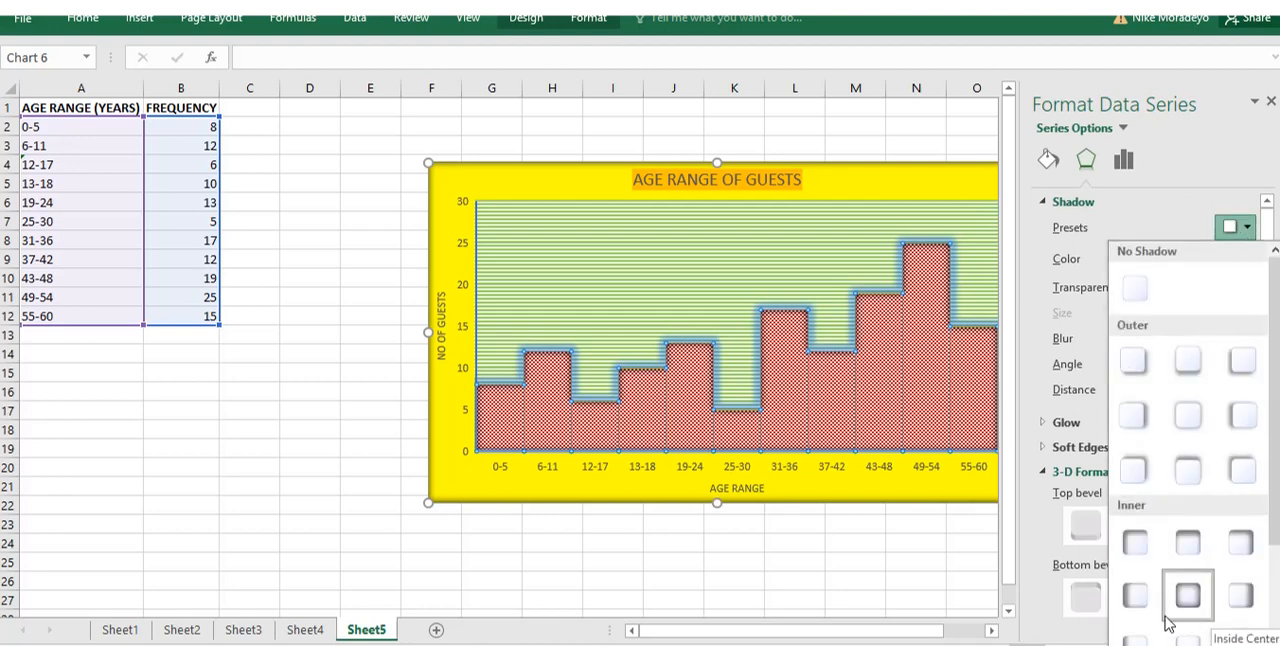
{"action": "left_click", "coordinate": [1137, 598]}
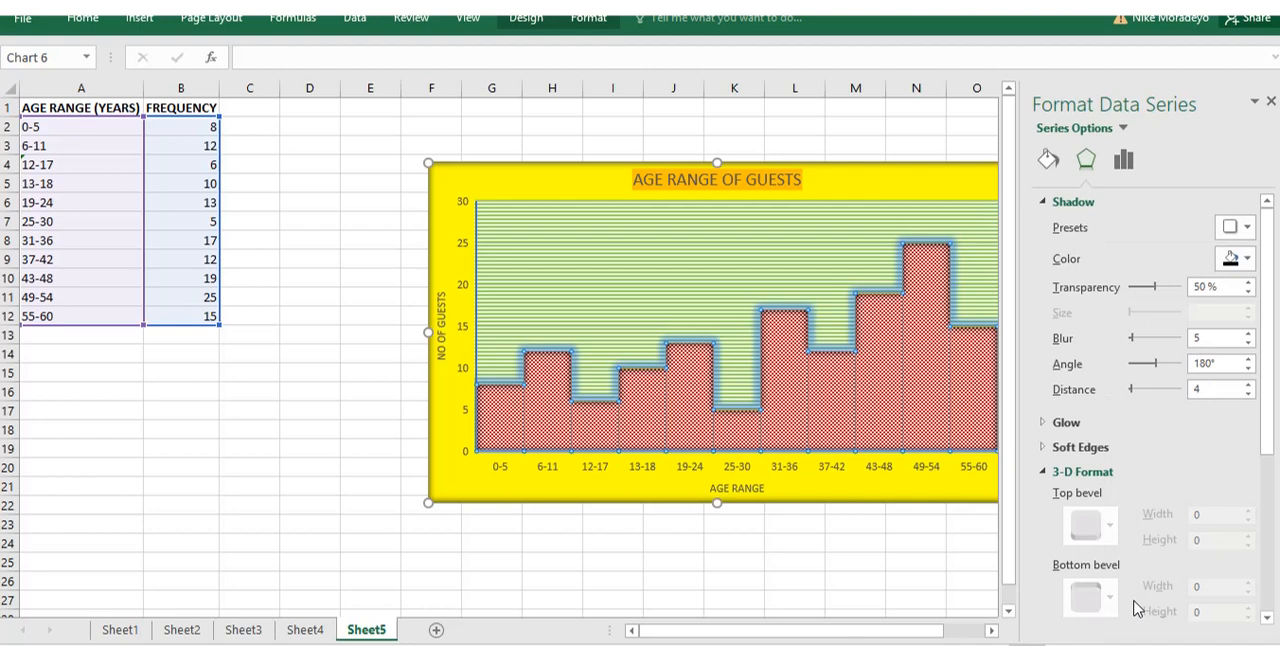
{"action": "left_click", "coordinate": [367, 469]}
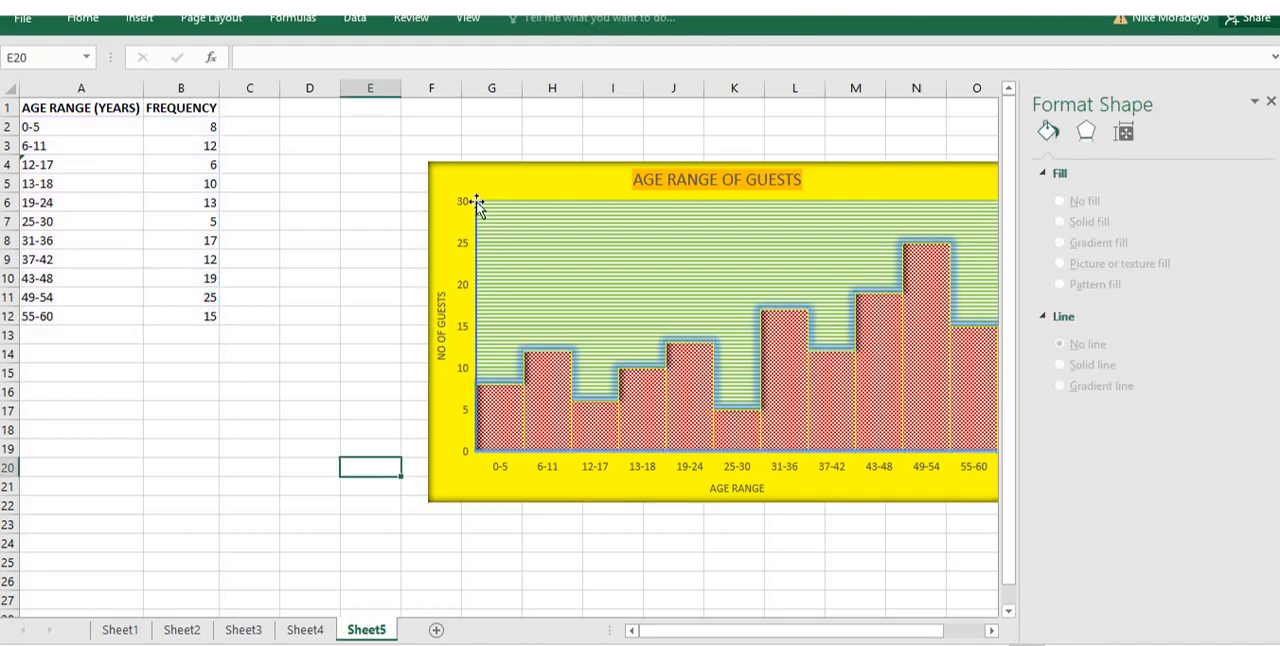
Apply the 50 Point soft edges effect to the histogram's plot area.
{"action": "left_click", "coordinate": [571, 207]}
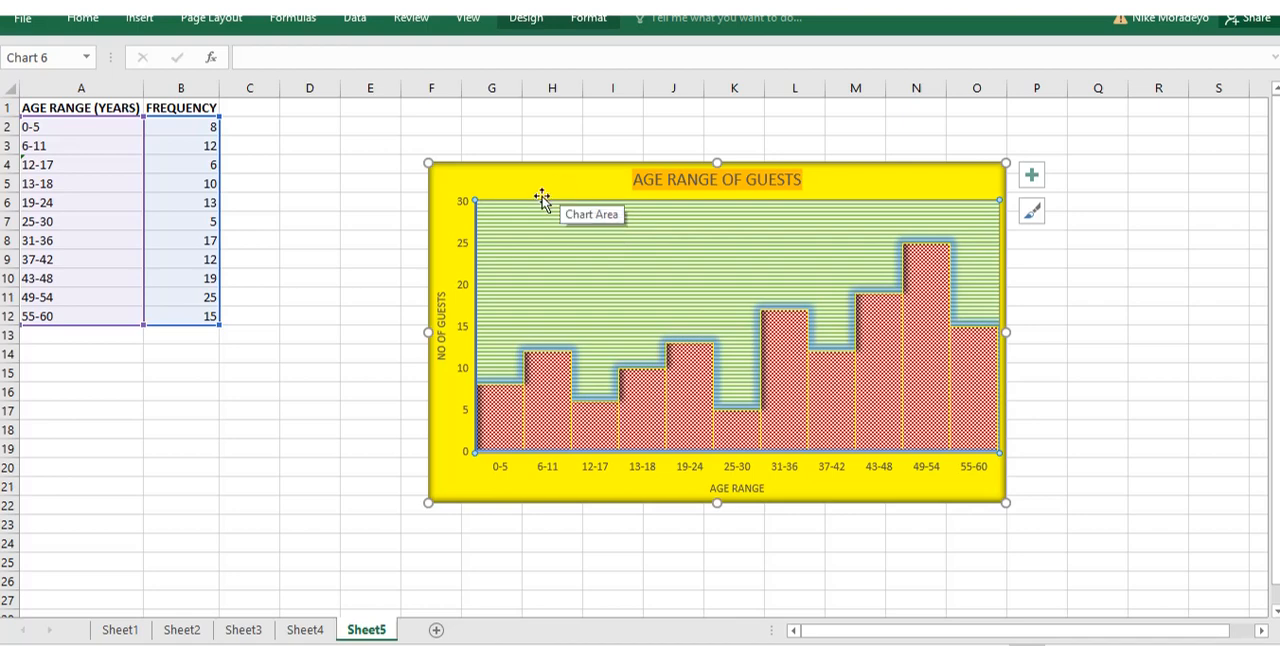
{"action": "left_click", "coordinate": [588, 20]}
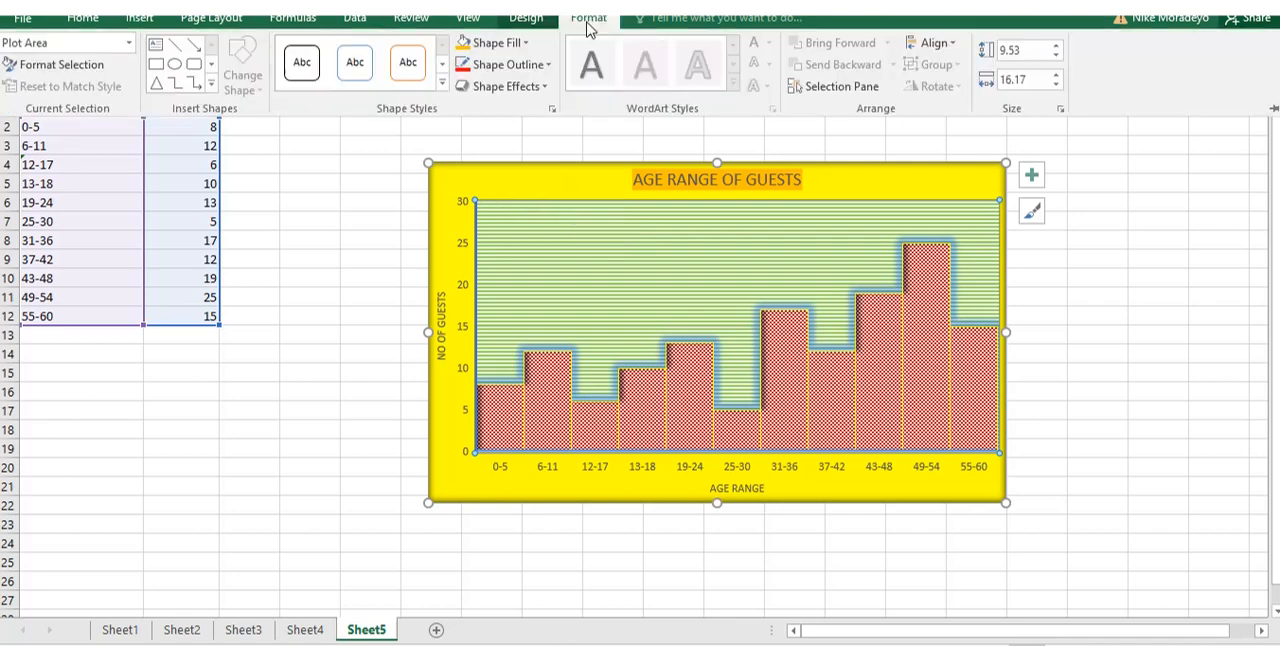
{"action": "left_click", "coordinate": [547, 88]}
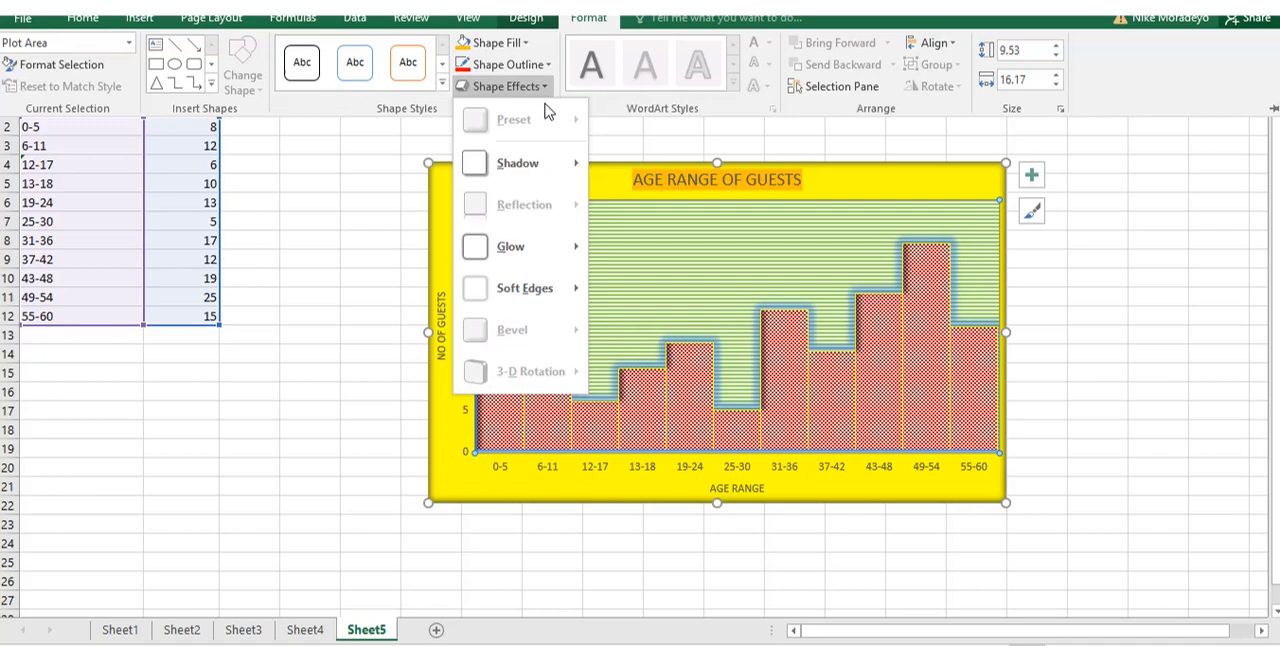
{"action": "mouse_move", "coordinate": [571, 291]}
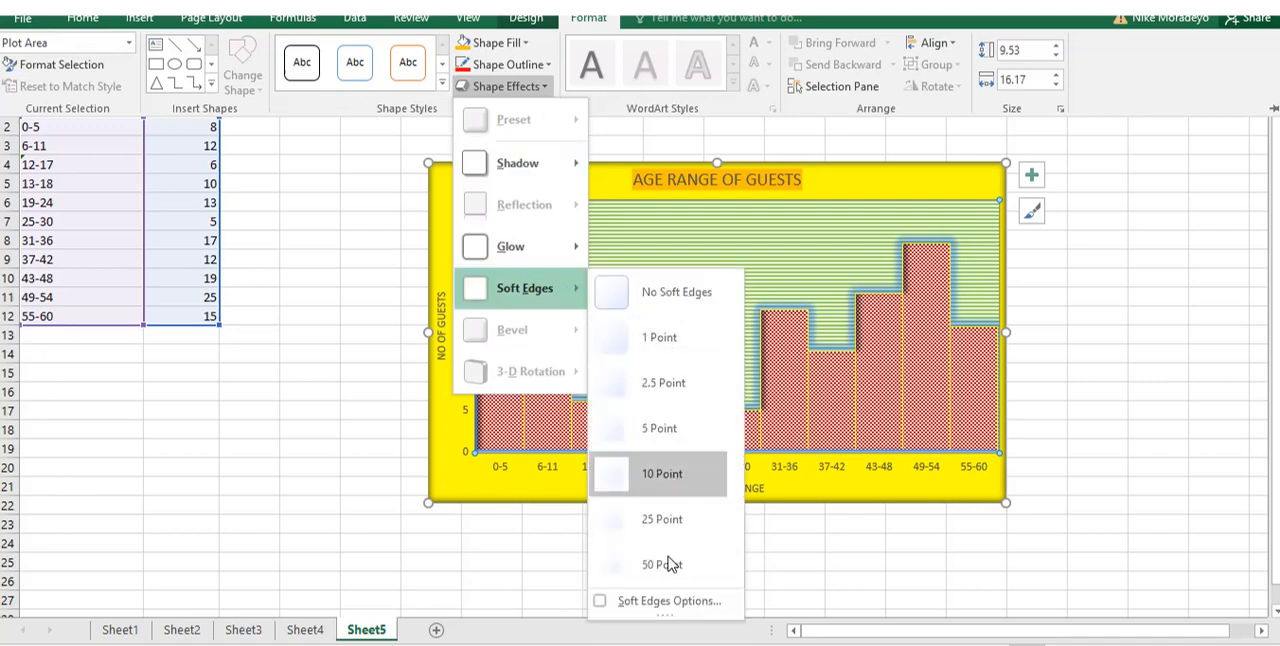
{"action": "left_click", "coordinate": [662, 565]}
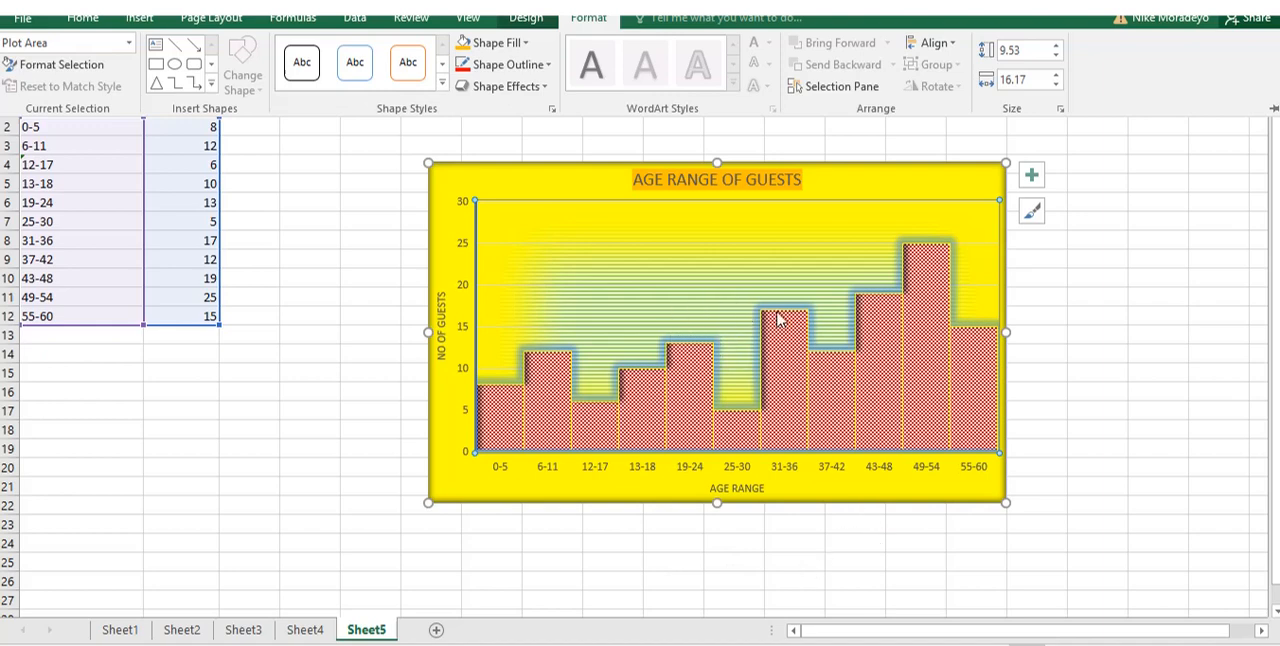
{"action": "left_click", "coordinate": [1108, 360]}
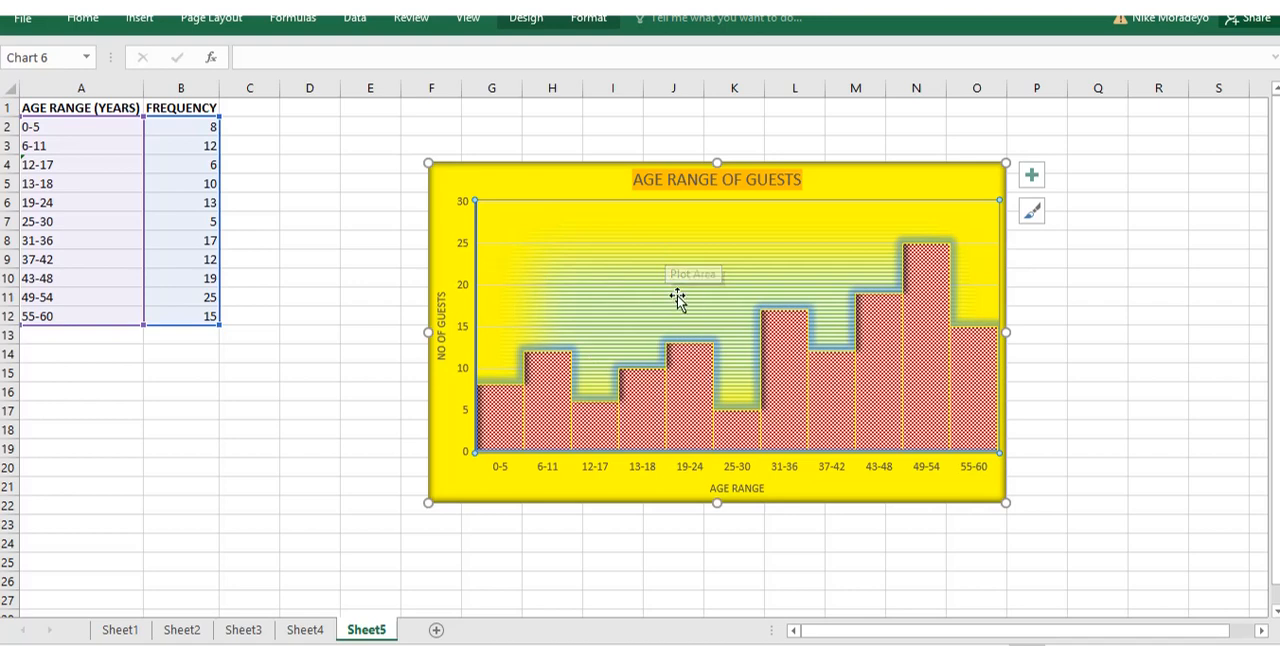
Set the plot area's soft edges effect to 10 Point.
{"action": "left_click", "coordinate": [588, 17]}
{"action": "left_click", "coordinate": [546, 88]}
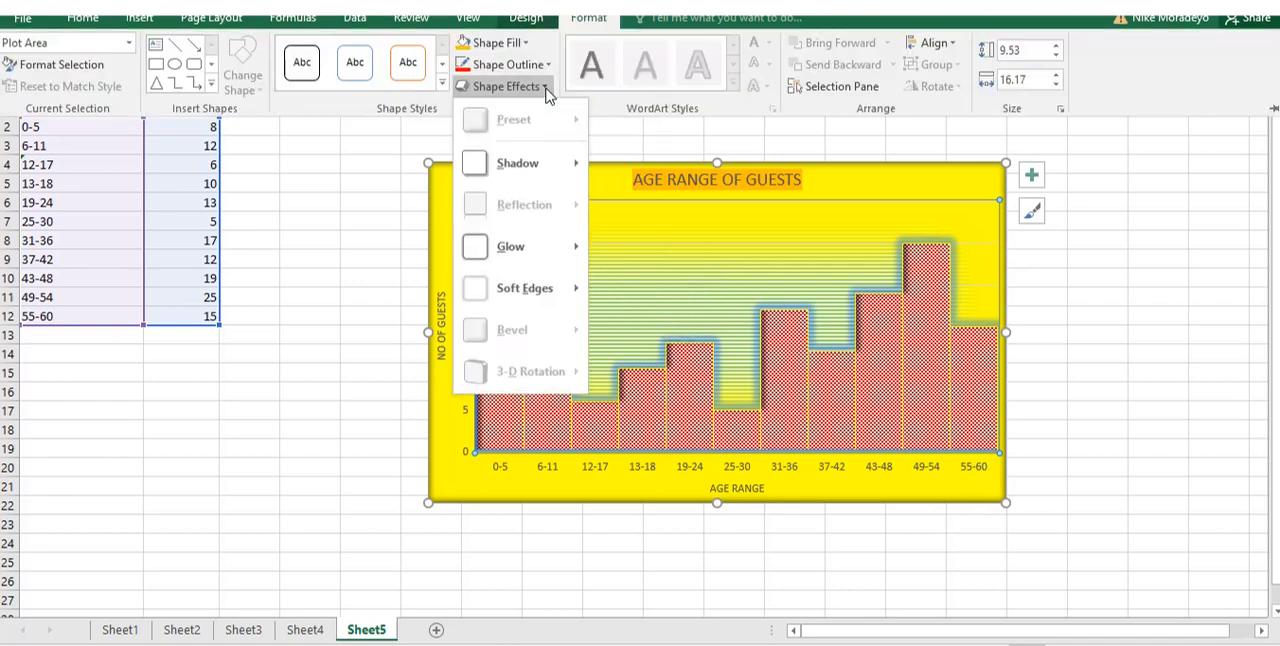
{"action": "mouse_move", "coordinate": [560, 290]}
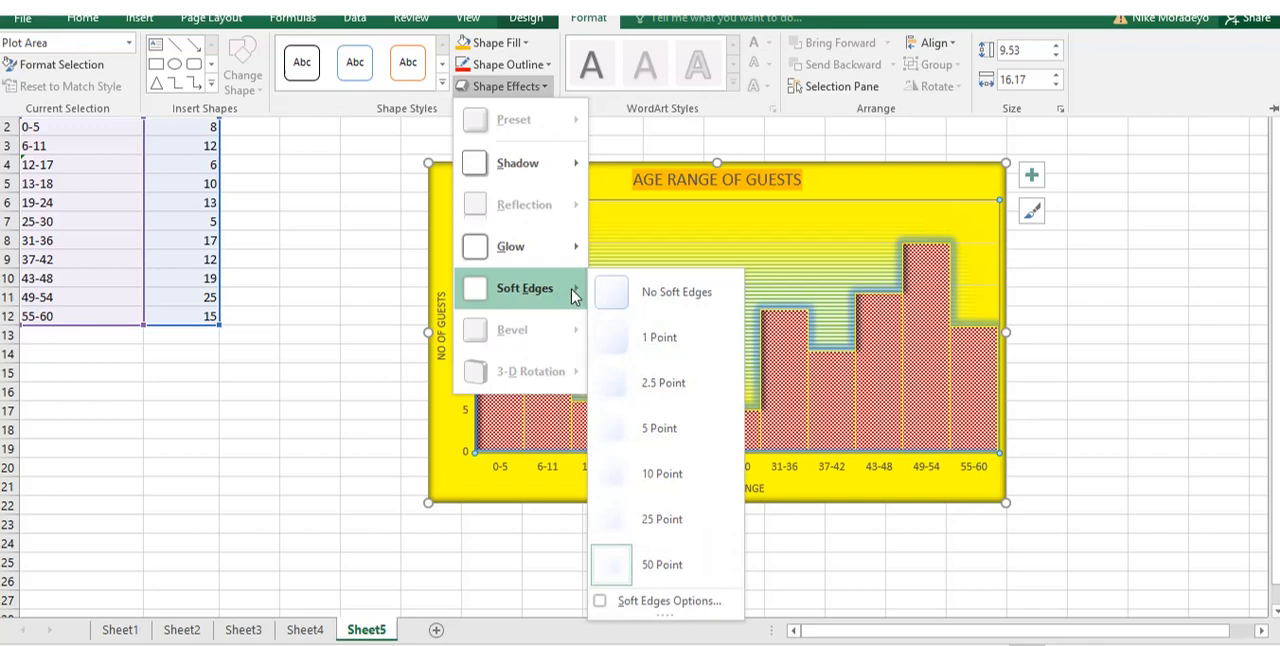
{"action": "left_click", "coordinate": [659, 476]}
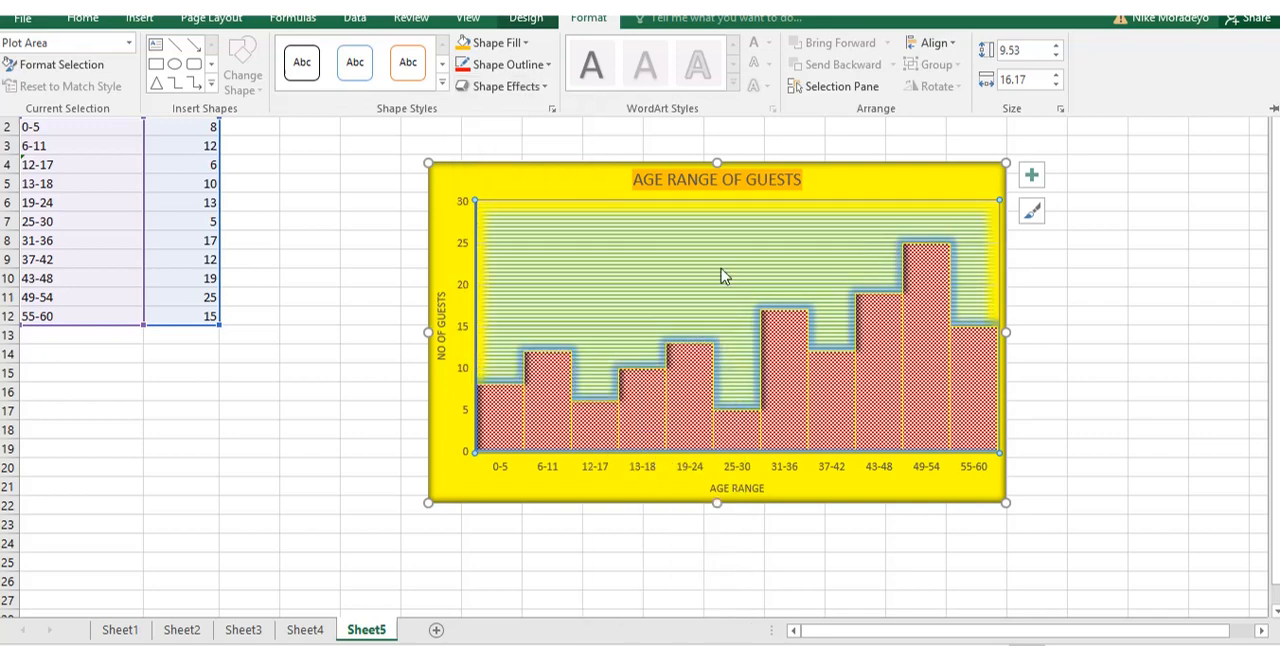
Try the 25 Point, 1 Point and 5 Point soft edges effects in turn on the histogram's plot area.
{"action": "left_click", "coordinate": [548, 92]}
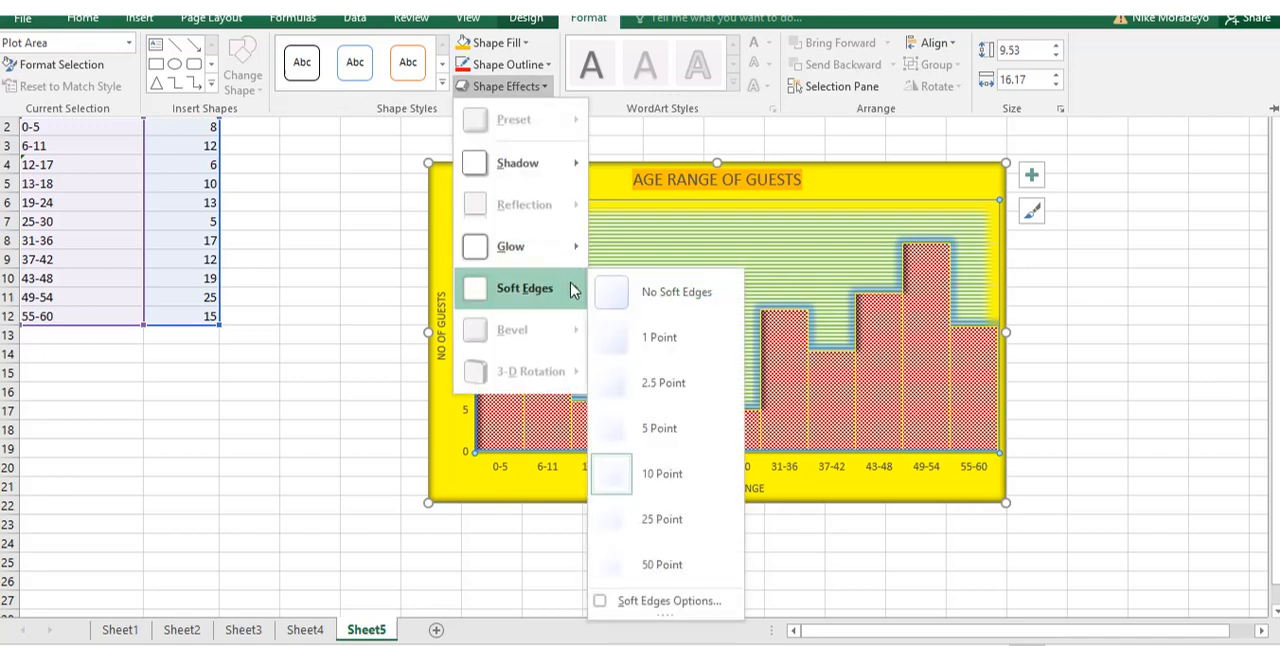
{"action": "left_click", "coordinate": [658, 520]}
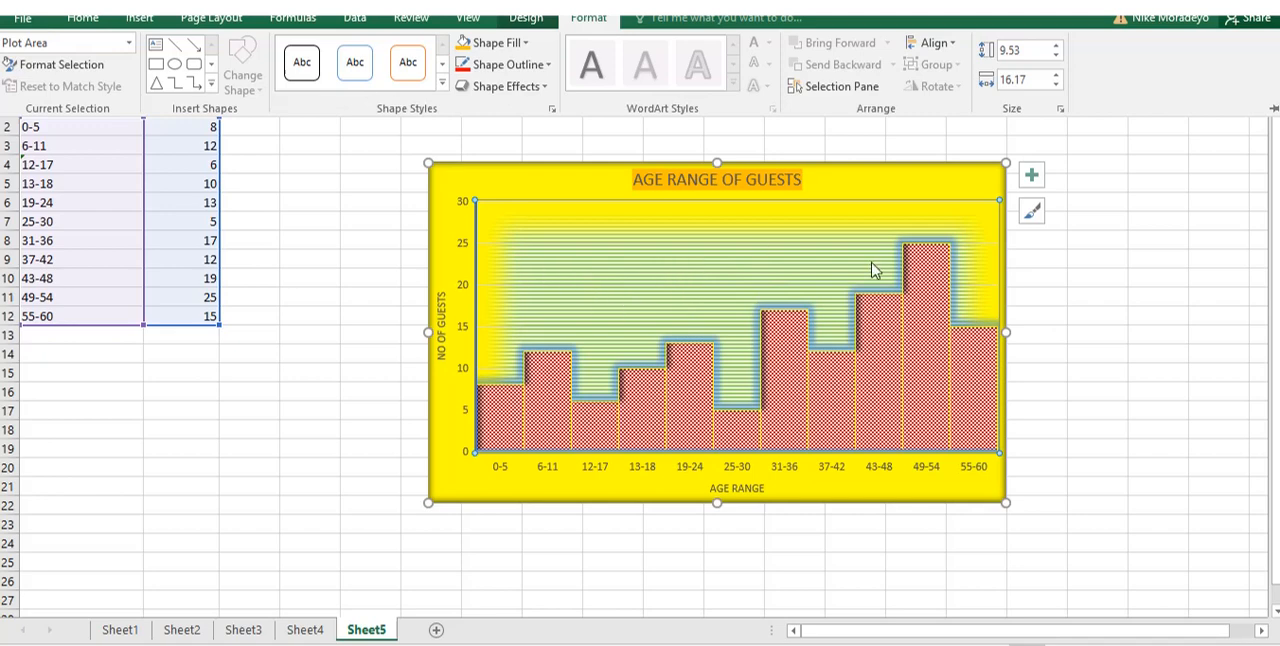
{"action": "left_click", "coordinate": [547, 88]}
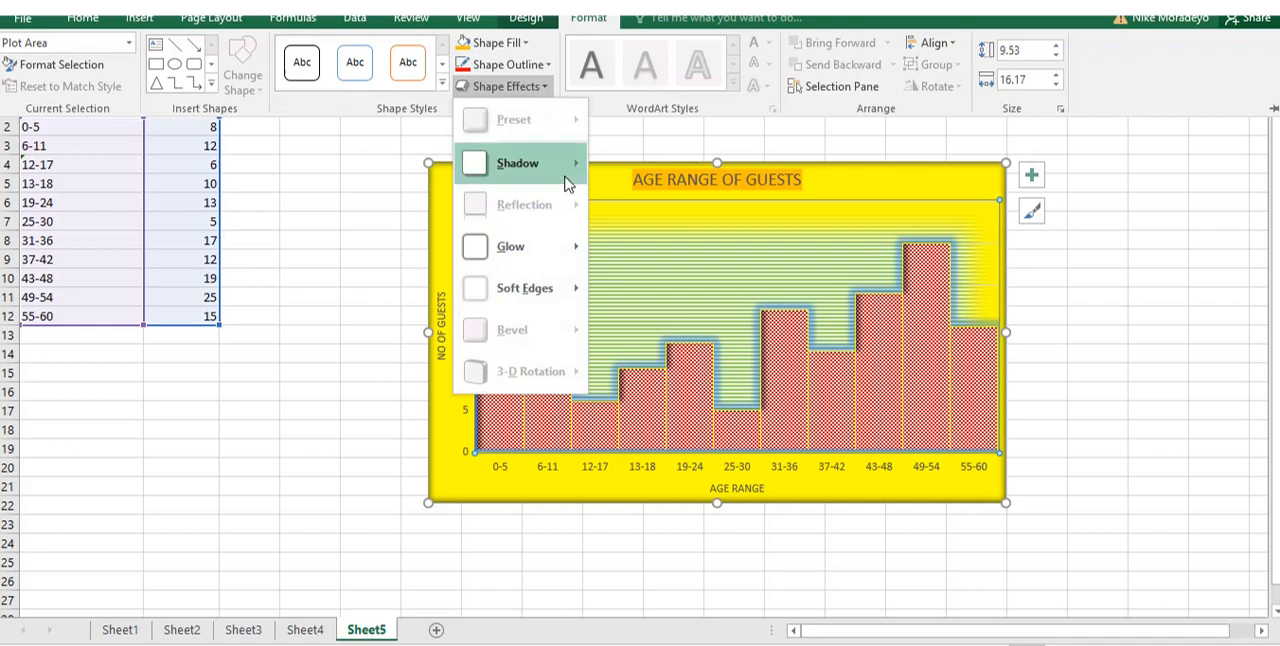
{"action": "mouse_move", "coordinate": [568, 288]}
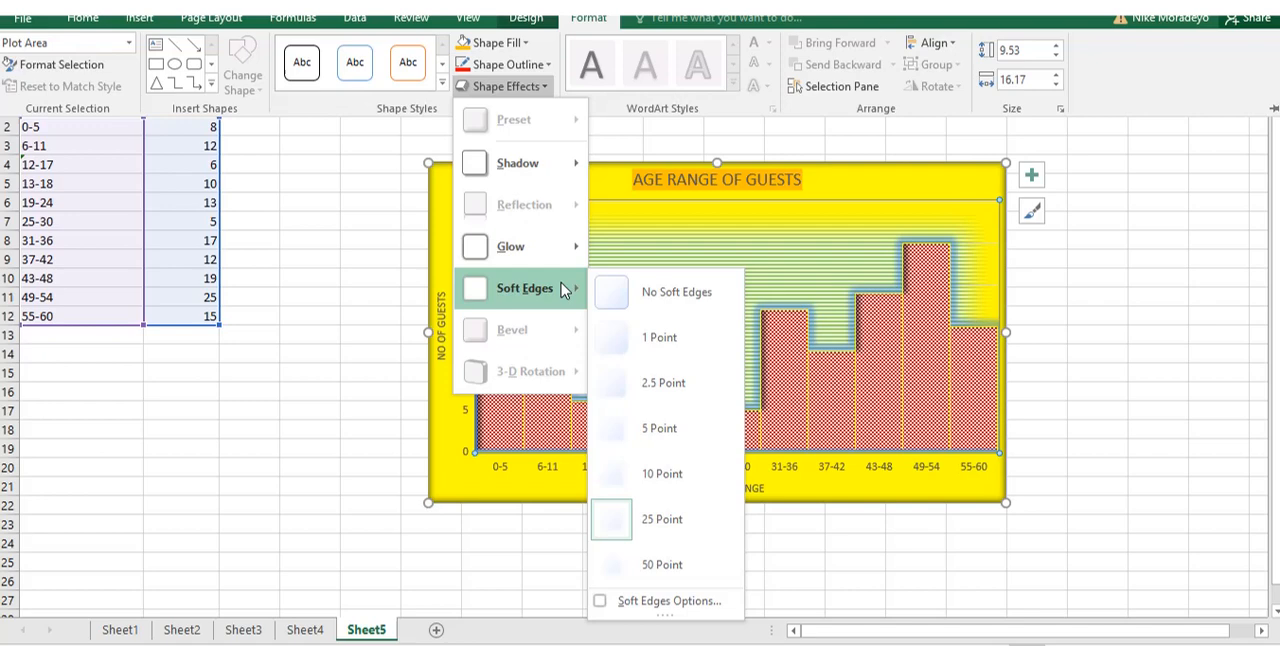
{"action": "left_click", "coordinate": [660, 340]}
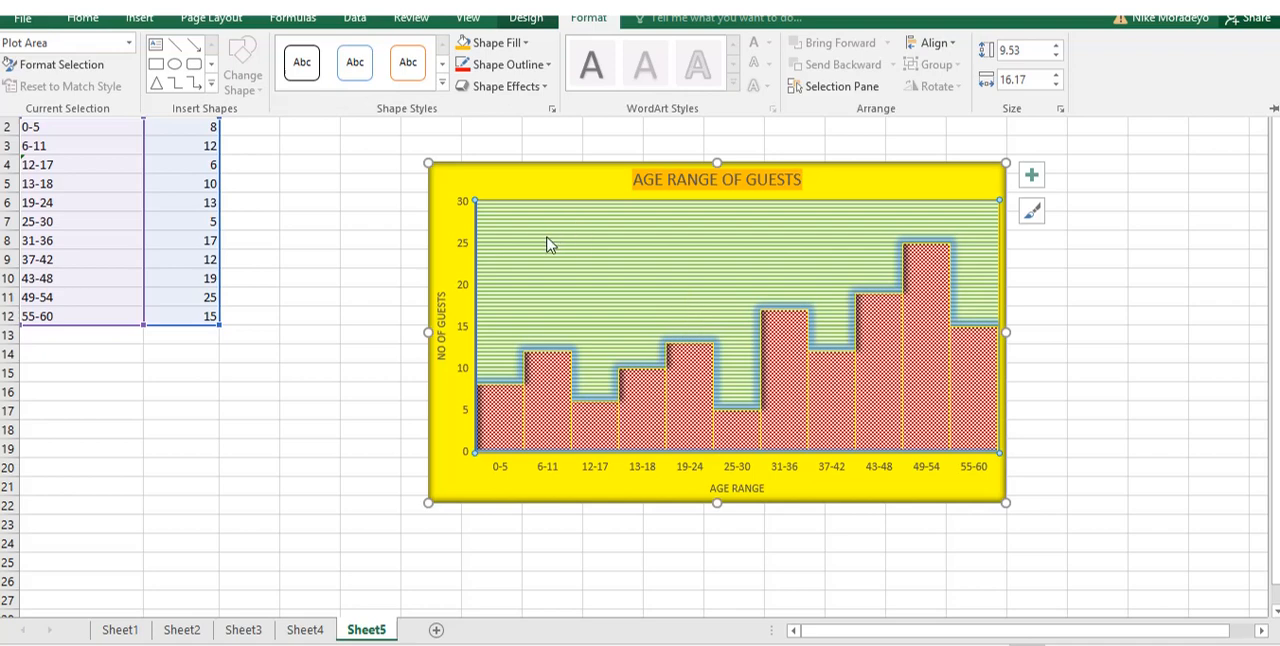
{"action": "left_click", "coordinate": [547, 90]}
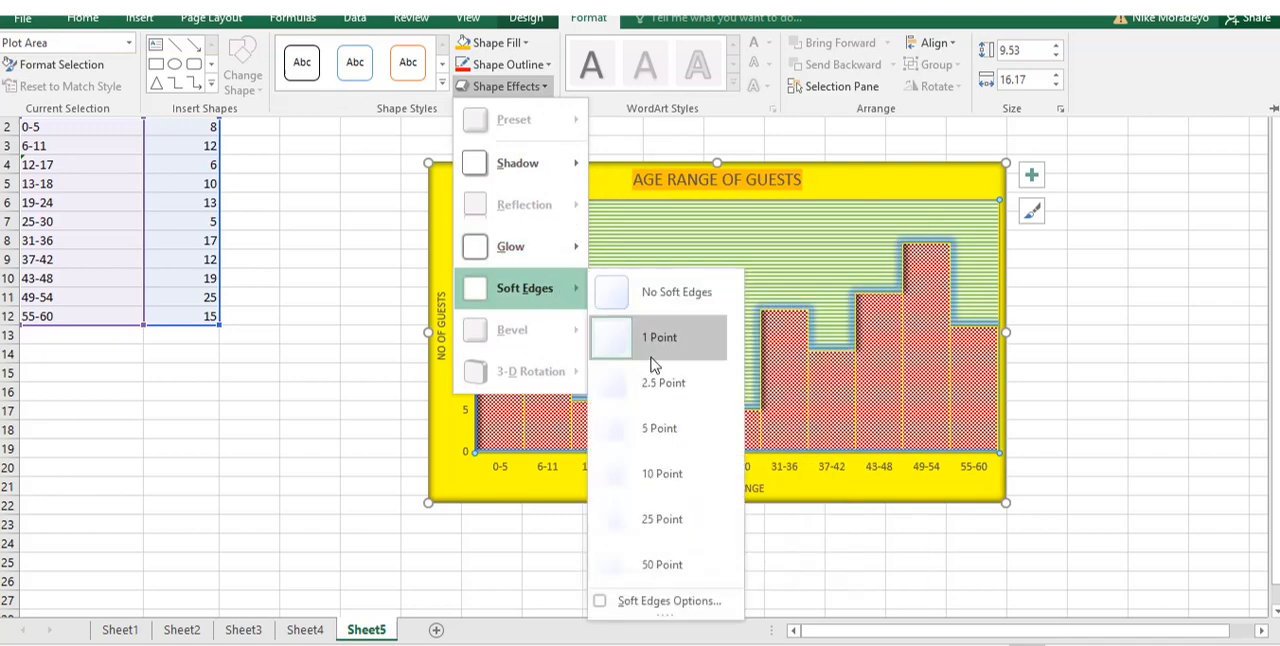
{"action": "left_click", "coordinate": [660, 430]}
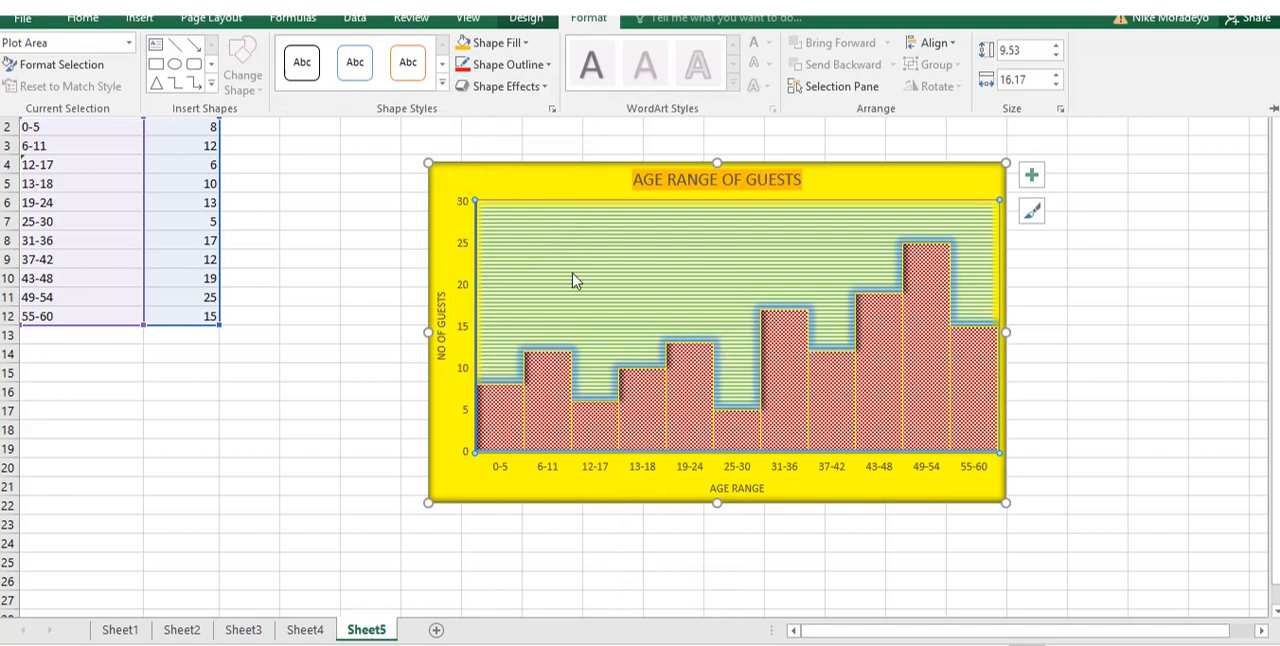
Set the plot area's soft edges effect to 25 Point.
{"action": "left_click", "coordinate": [544, 87]}
{"action": "mouse_move", "coordinate": [580, 294]}
{"action": "left_click", "coordinate": [658, 517]}
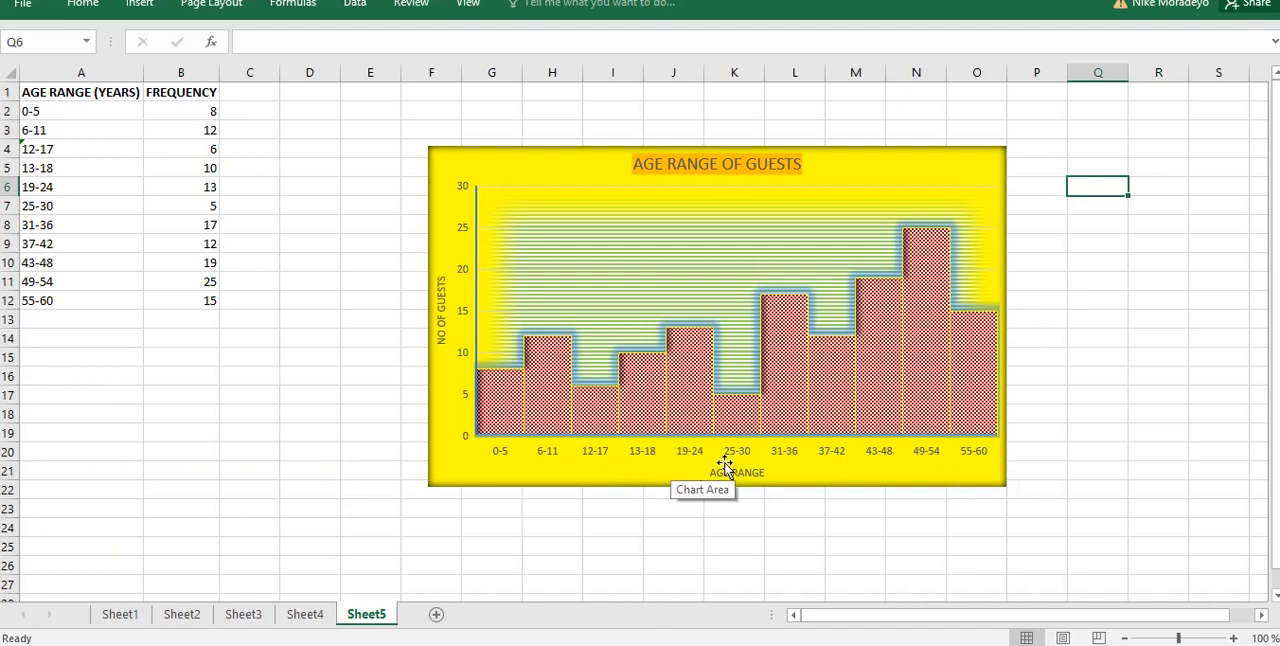
View the products' consumption bar charts on Sheet4, and return to the histogram on Sheet5.
{"action": "left_click", "coordinate": [318, 616]}
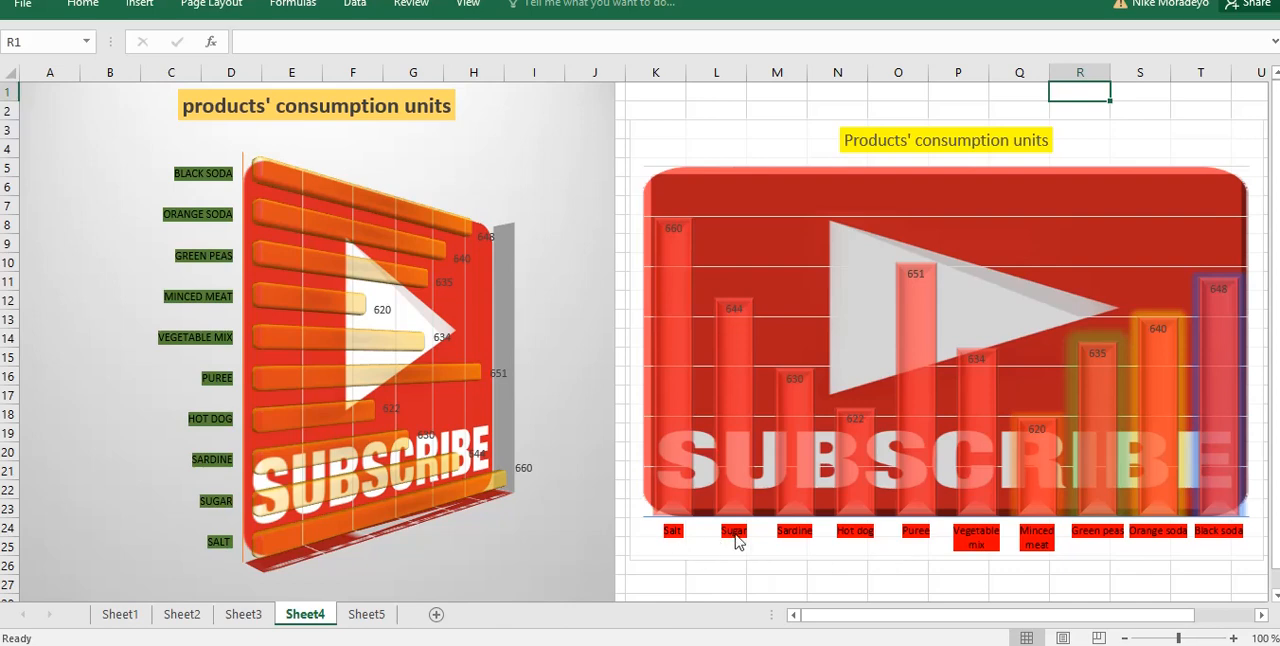
{"action": "key", "text": "ctrl+Page_Down"}
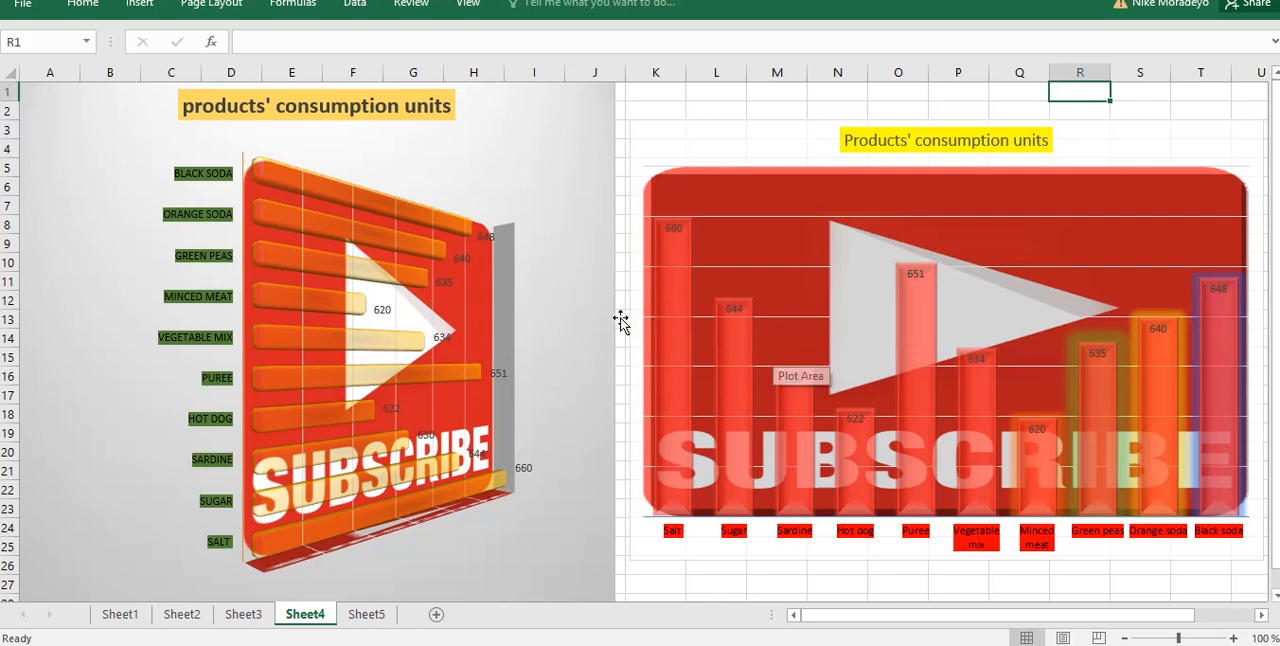
{"action": "left_click", "coordinate": [367, 617]}
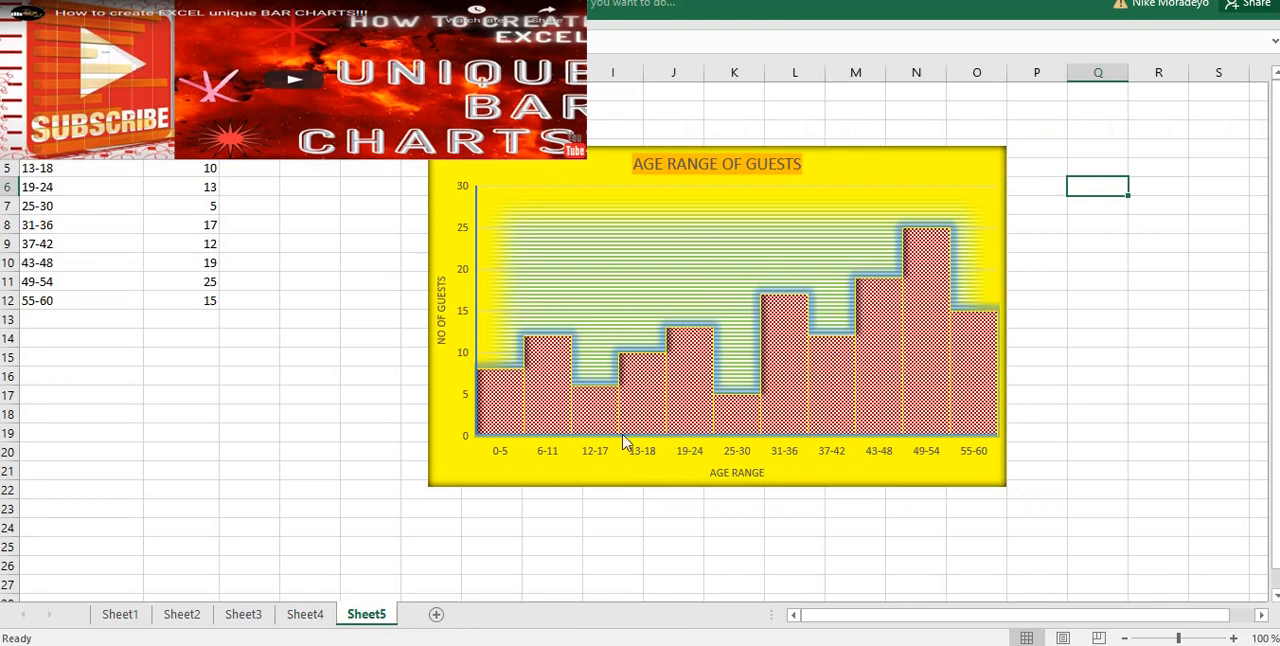
{"action": "mouse_move", "coordinate": [652, 401]}
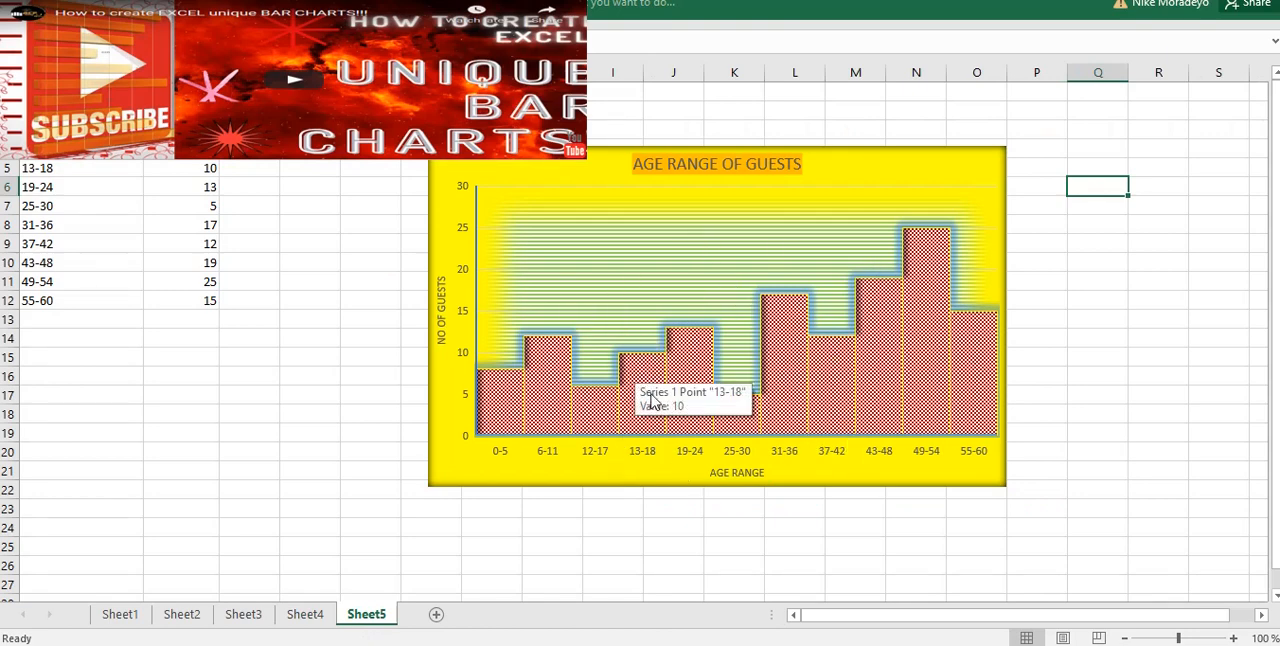